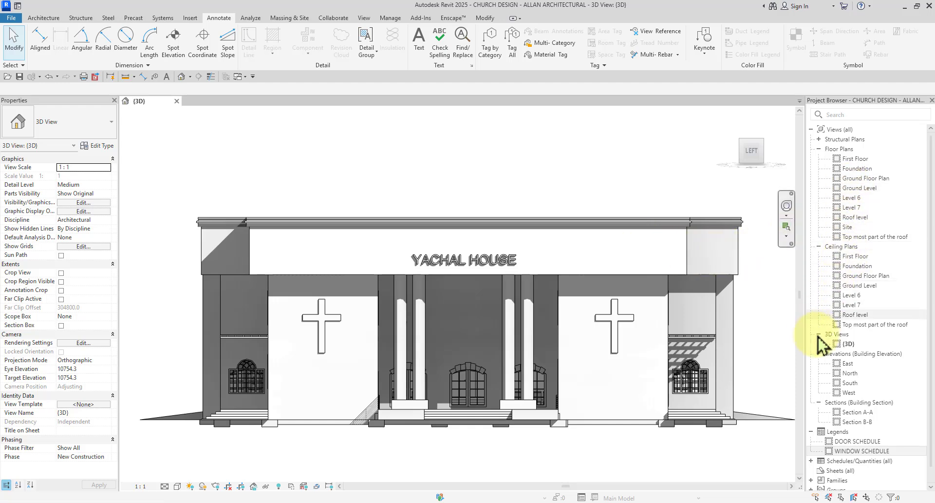
Open the East elevation and examine its grid lines, level markers and façade from end to end
{"action": "double_click", "coordinate": [850, 364]}
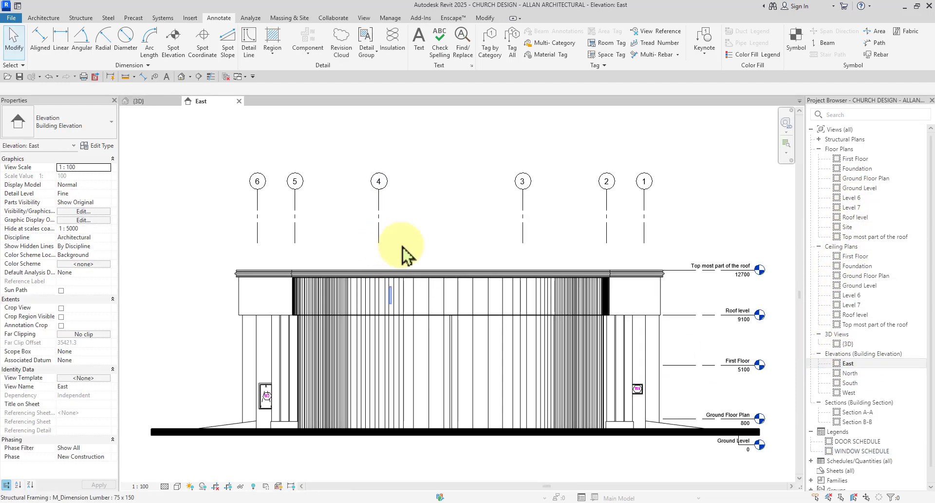
{"action": "scroll", "coordinate": [331, 302], "scroll_direction": "up", "scroll_amount": 3}
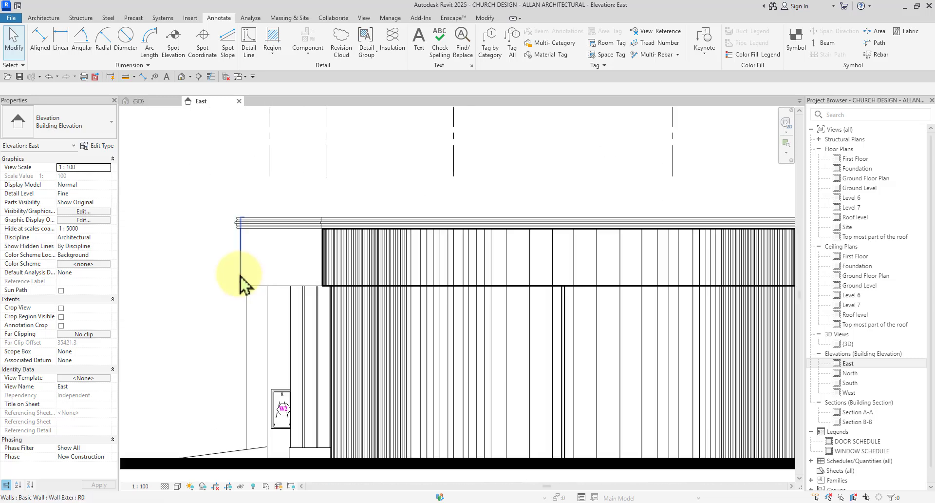
{"action": "scroll", "coordinate": [511, 298], "scroll_direction": "down", "scroll_amount": 4}
{"action": "scroll", "coordinate": [496, 322], "scroll_direction": "up", "scroll_amount": 4}
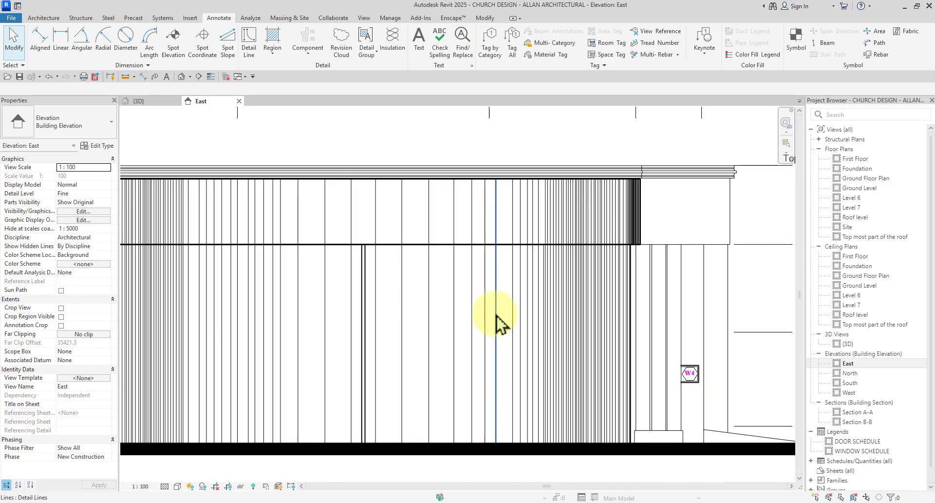
{"action": "scroll", "coordinate": [522, 319], "scroll_direction": "down", "scroll_amount": 4}
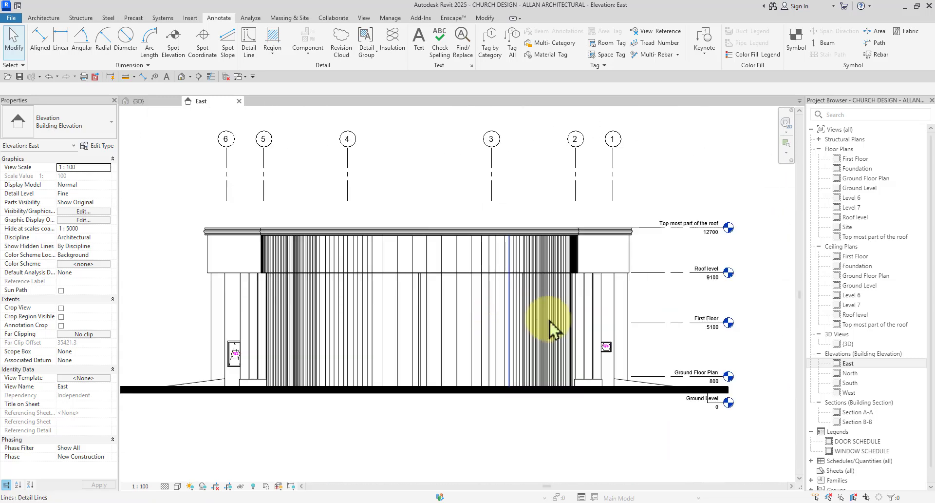
Open Section A-A and hide the lower bubble of grid 6
{"action": "double_click", "coordinate": [852, 413]}
{"action": "scroll", "coordinate": [543, 270], "scroll_direction": "up", "scroll_amount": 4}
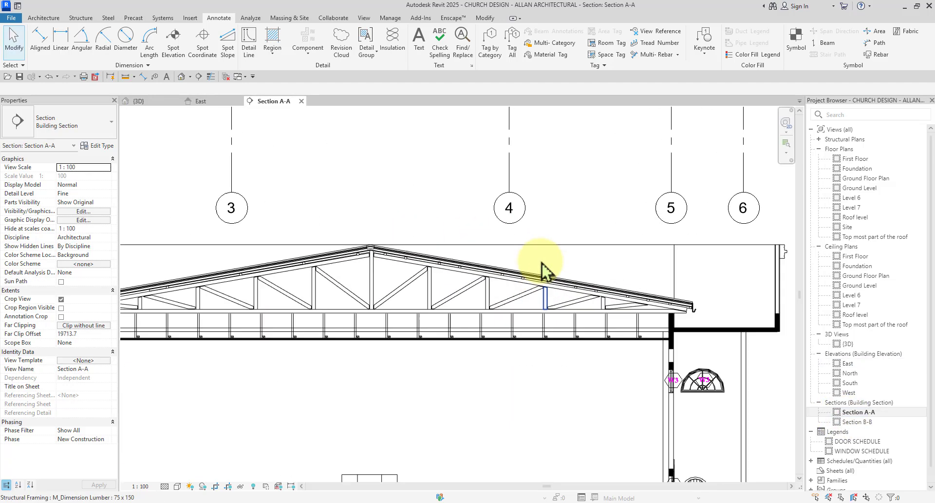
{"action": "scroll", "coordinate": [543, 270], "scroll_direction": "down", "scroll_amount": 6}
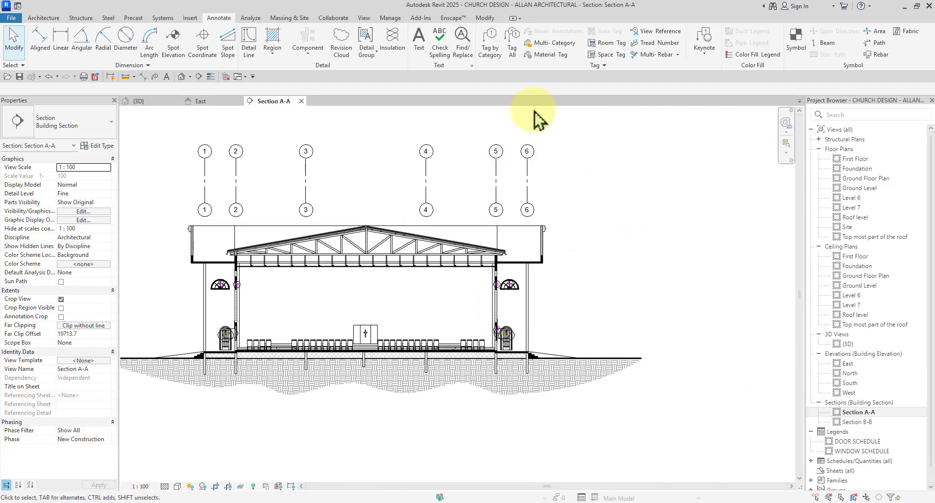
{"action": "scroll", "coordinate": [533, 155], "scroll_direction": "up", "scroll_amount": 3}
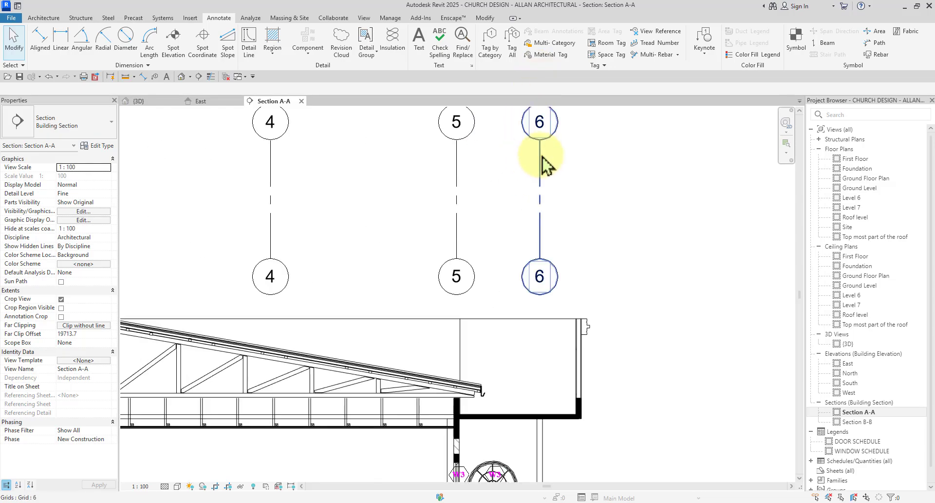
{"action": "left_click", "coordinate": [541, 164]}
{"action": "scroll", "coordinate": [547, 267], "scroll_direction": "down", "scroll_amount": 4}
{"action": "scroll", "coordinate": [548, 258], "scroll_direction": "up", "scroll_amount": 4}
{"action": "left_click", "coordinate": [547, 248]}
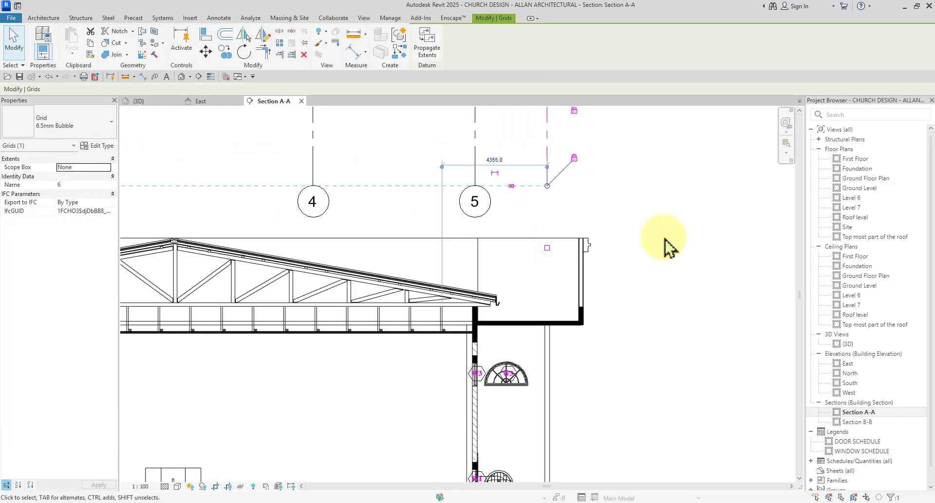
{"action": "left_click", "coordinate": [668, 246]}
Hide the lower bubble of grid 5 above the roof in Section A-A
{"action": "scroll", "coordinate": [564, 240], "scroll_direction": "down", "scroll_amount": 3}
{"action": "left_click", "coordinate": [537, 210]}
{"action": "scroll", "coordinate": [543, 297], "scroll_direction": "up", "scroll_amount": 4}
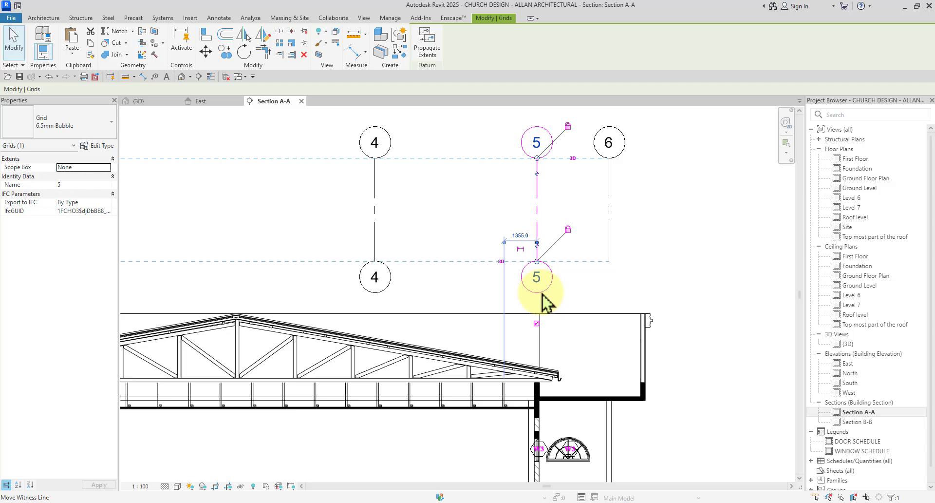
{"action": "left_click", "coordinate": [536, 324]}
{"action": "left_click", "coordinate": [594, 271]}
Hide the lower bubble of grid 4, keeping its upper bubble
{"action": "scroll", "coordinate": [404, 271], "scroll_direction": "down", "scroll_amount": 3}
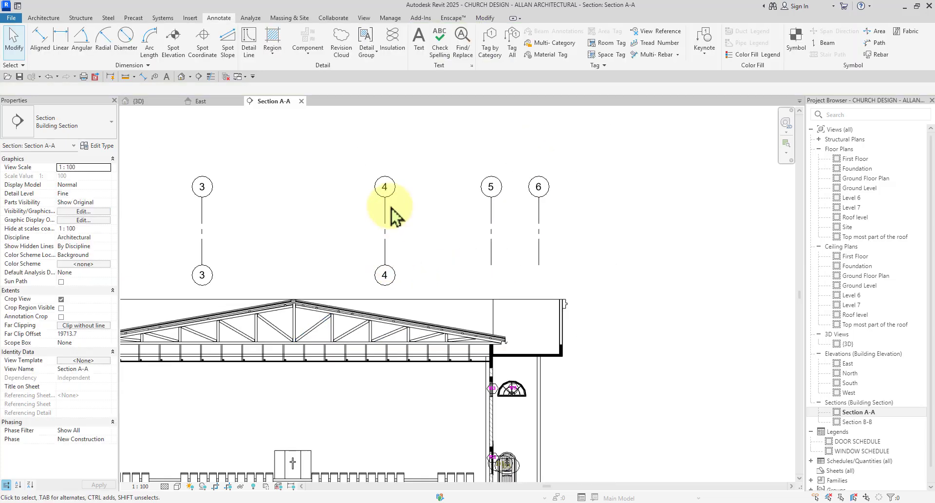
{"action": "left_click", "coordinate": [386, 211]}
{"action": "scroll", "coordinate": [385, 313], "scroll_direction": "up", "scroll_amount": 4}
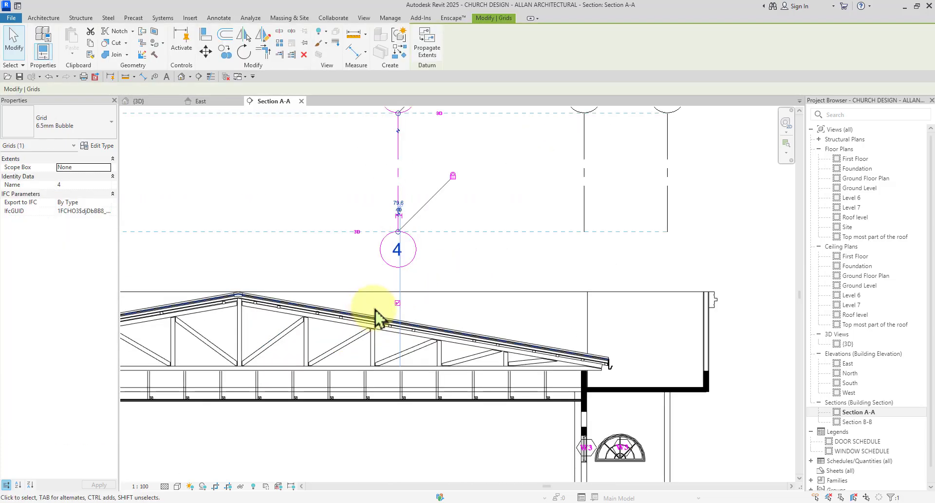
{"action": "left_click", "coordinate": [408, 303]}
{"action": "left_click", "coordinate": [478, 224]}
Hide the lower bubble of grid 3 above the roof trusses
{"action": "scroll", "coordinate": [479, 227], "scroll_direction": "down", "scroll_amount": 3}
{"action": "scroll", "coordinate": [344, 179], "scroll_direction": "up", "scroll_amount": 4}
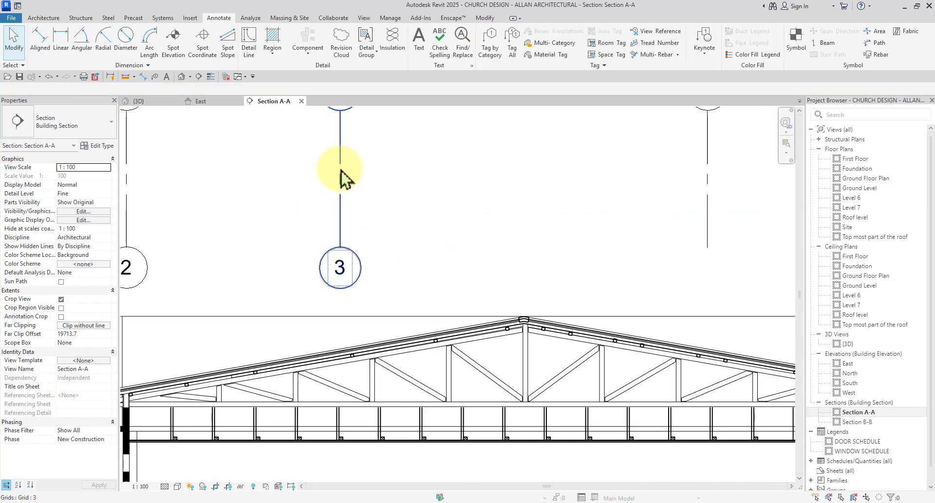
{"action": "left_click", "coordinate": [341, 180]}
{"action": "scroll", "coordinate": [341, 330], "scroll_direction": "up", "scroll_amount": 3}
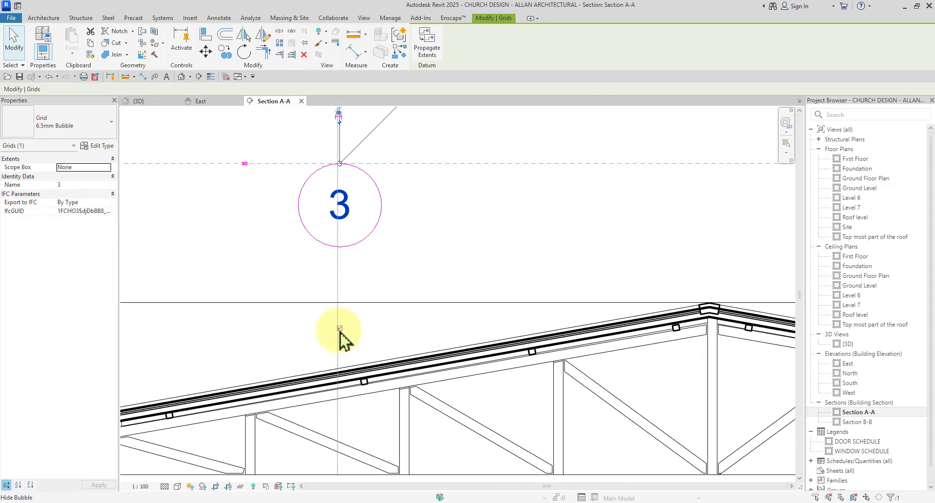
{"action": "left_click", "coordinate": [340, 330]}
{"action": "left_click", "coordinate": [397, 285]}
{"action": "scroll", "coordinate": [396, 286], "scroll_direction": "down", "scroll_amount": 5}
{"action": "middle_click_drag", "start_coordinate": [368, 283], "coordinate": [532, 280]}
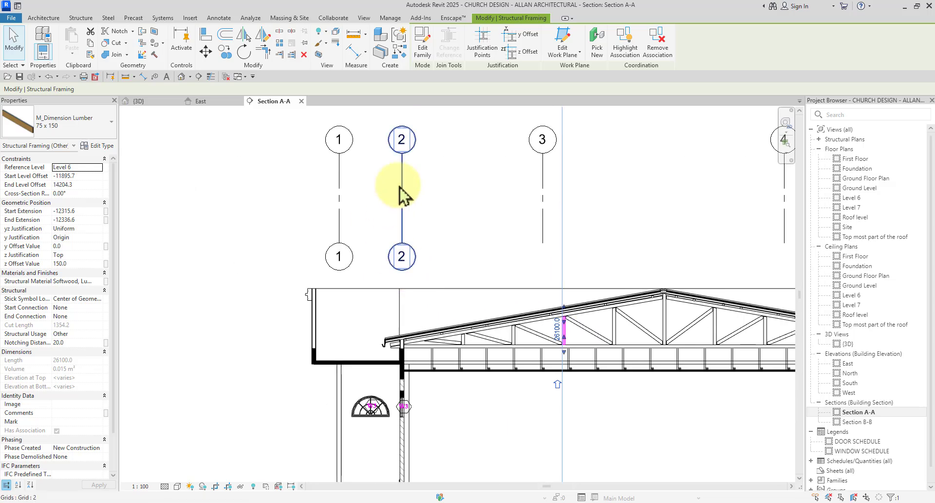
{"action": "left_click", "coordinate": [401, 186]}
{"action": "middle_click_drag", "start_coordinate": [415, 200], "coordinate": [395, 276]}
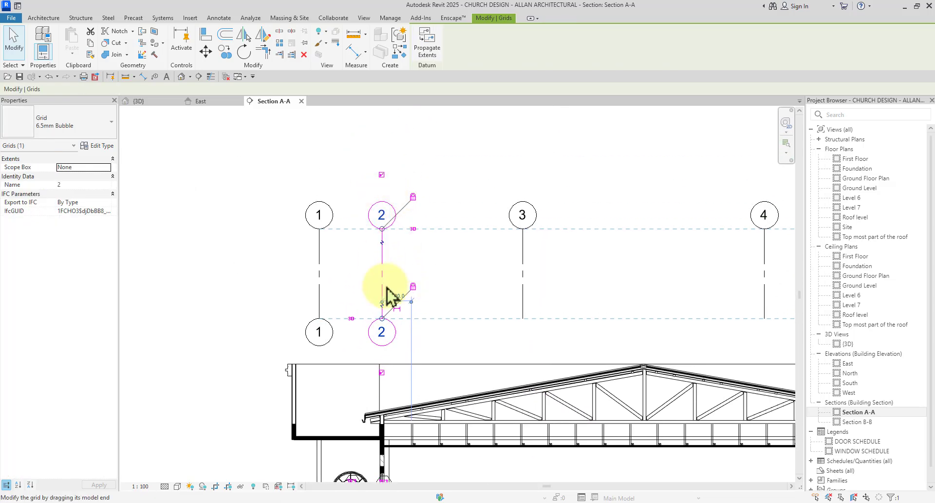
{"action": "left_click", "coordinate": [381, 174]}
{"action": "left_click", "coordinate": [459, 177]}
{"action": "left_click", "coordinate": [385, 250]}
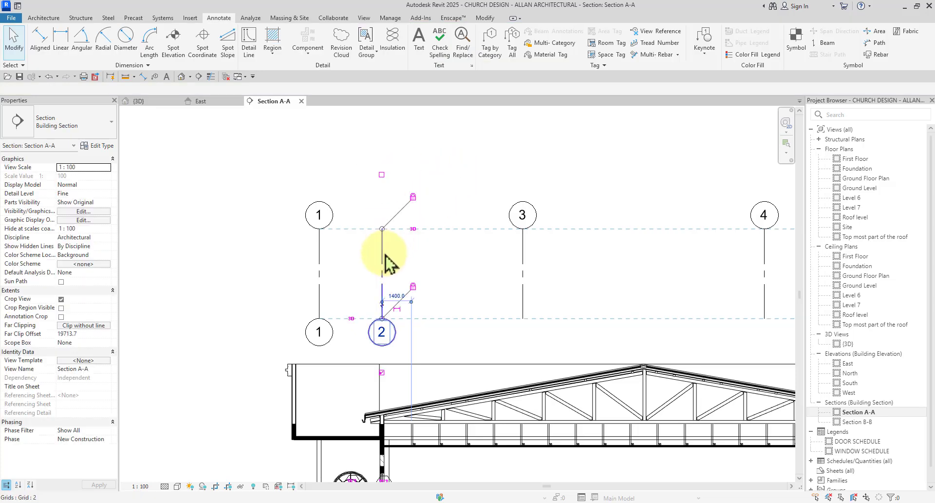
{"action": "left_click", "coordinate": [381, 175]}
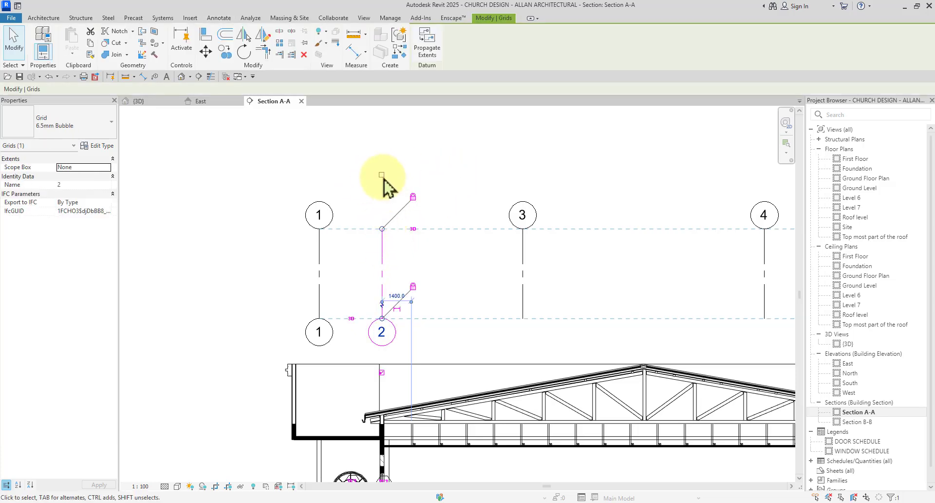
{"action": "left_click", "coordinate": [477, 168]}
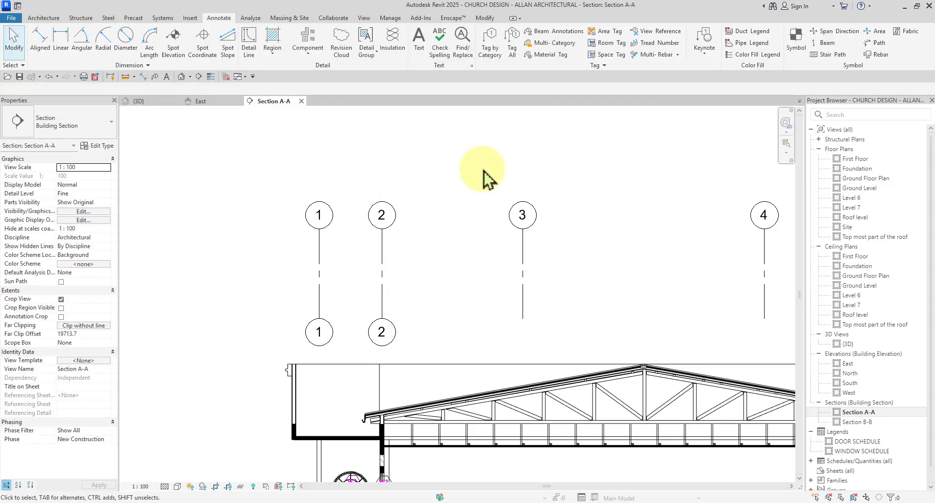
Hide the lower bubble of grid 2, leaving only its upper bubble shown
{"action": "left_click", "coordinate": [381, 324]}
{"action": "left_click", "coordinate": [382, 372]}
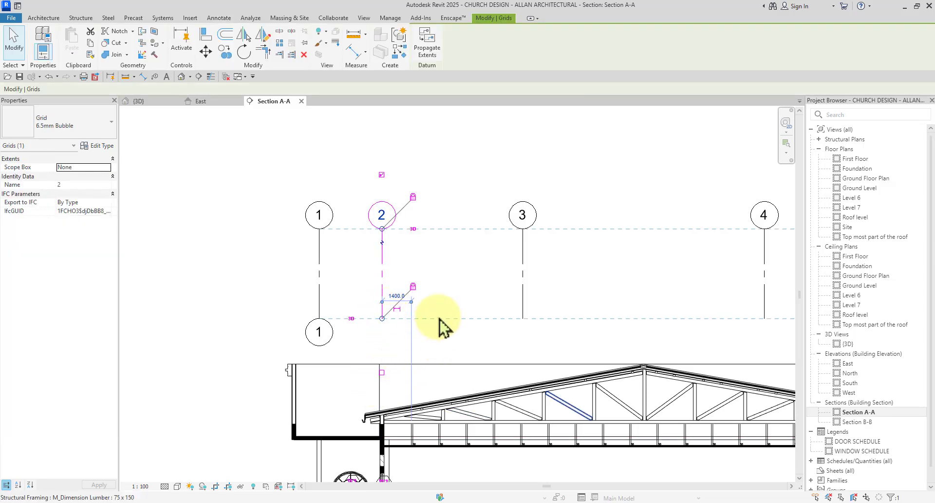
{"action": "left_click", "coordinate": [428, 338]}
Hide the lower bubble of grid 1 and clear the selection in Section A-A
{"action": "scroll", "coordinate": [313, 271], "scroll_direction": "up", "scroll_amount": 4}
{"action": "left_click", "coordinate": [307, 222]}
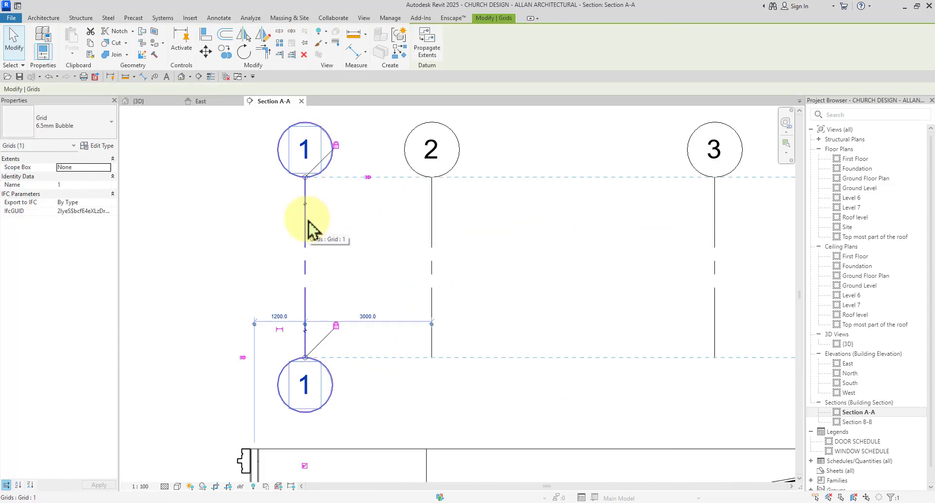
{"action": "scroll", "coordinate": [331, 244], "scroll_direction": "down", "scroll_amount": 4}
{"action": "scroll", "coordinate": [308, 328], "scroll_direction": "up", "scroll_amount": 2}
{"action": "left_click", "coordinate": [305, 326]}
{"action": "left_click", "coordinate": [334, 286]}
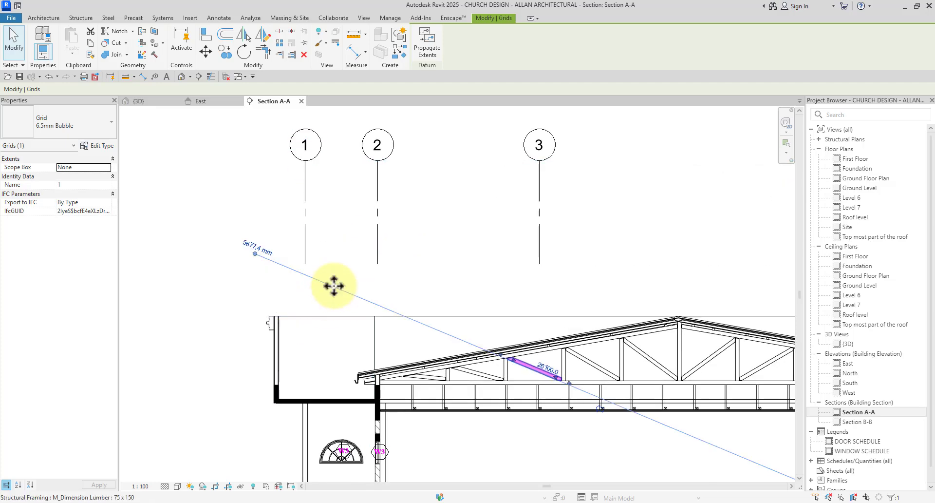
{"action": "scroll", "coordinate": [334, 286], "scroll_direction": "down", "scroll_amount": 6}
{"action": "middle_click_drag", "start_coordinate": [501, 306], "coordinate": [395, 309]}
{"action": "scroll", "coordinate": [396, 309], "scroll_direction": "up", "scroll_amount": 1}
{"action": "left_click", "coordinate": [726, 254]}
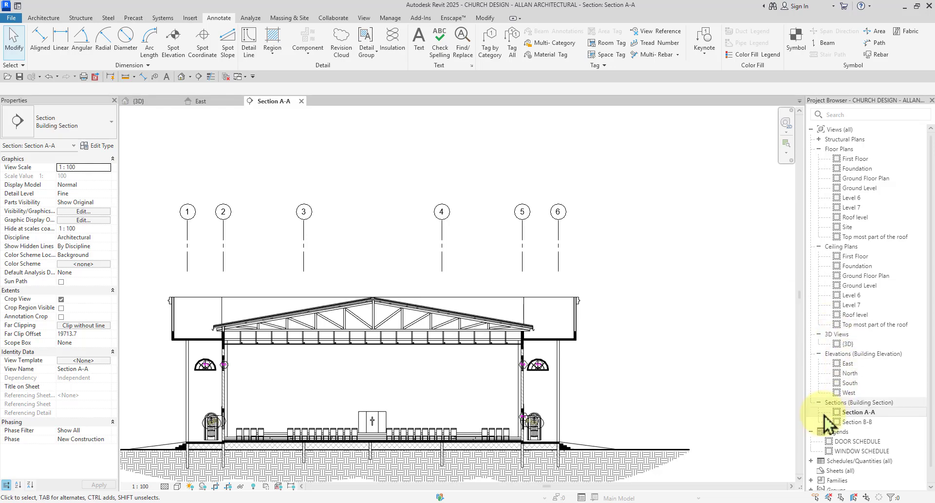
Open the DOOR SCHEDULE legend and examine its door plans, elevations, dimensions and reference rows
{"action": "double_click", "coordinate": [857, 441]}
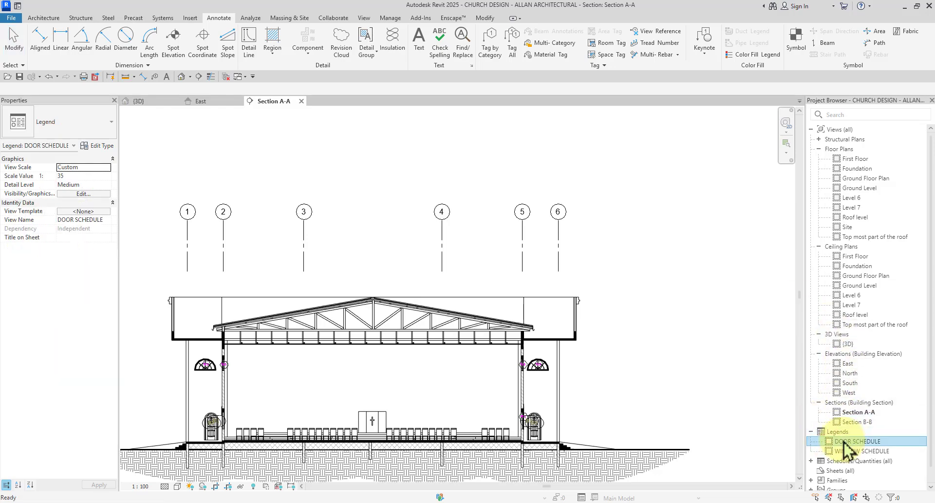
{"action": "scroll", "coordinate": [360, 257], "scroll_direction": "up", "scroll_amount": 4}
{"action": "scroll", "coordinate": [595, 323], "scroll_direction": "down", "scroll_amount": 4}
{"action": "scroll", "coordinate": [560, 250], "scroll_direction": "up", "scroll_amount": 4}
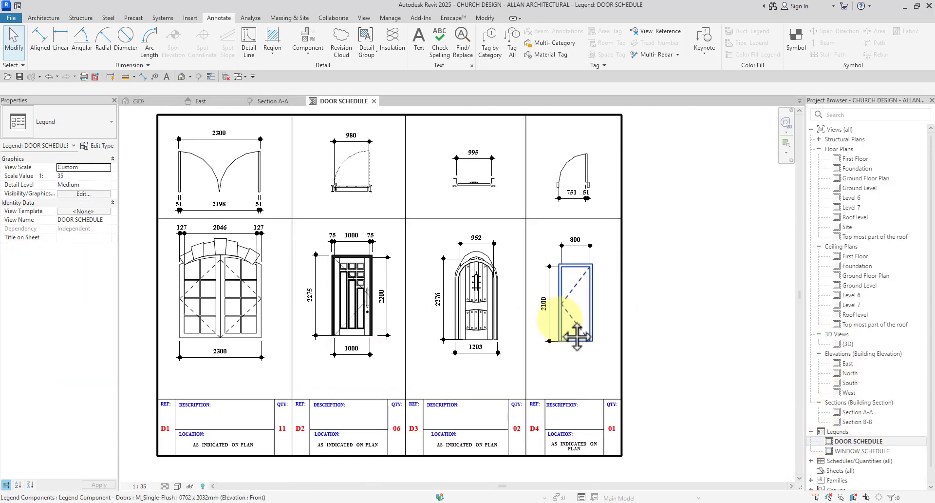
{"action": "scroll", "coordinate": [625, 219], "scroll_direction": "down", "scroll_amount": 4}
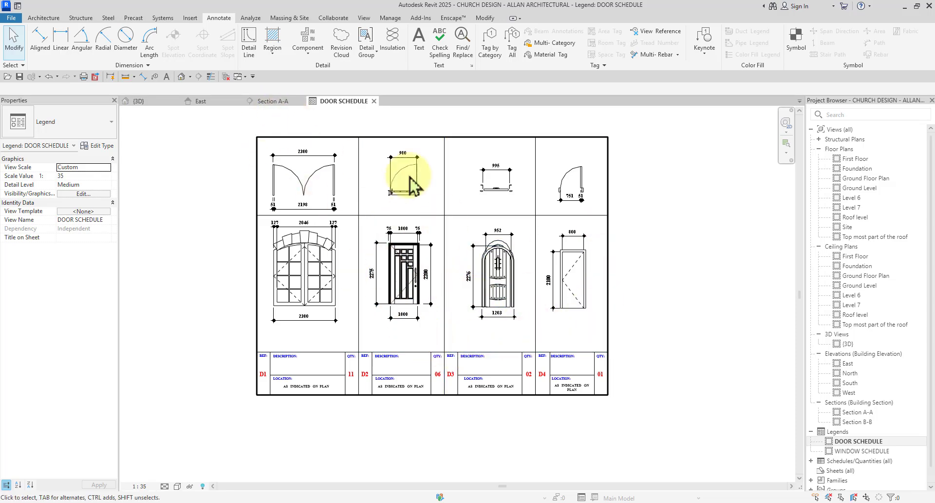
Close the East, Section A-A and DOOR SCHEDULE views to return to the 3D view
{"action": "left_click", "coordinate": [239, 101]}
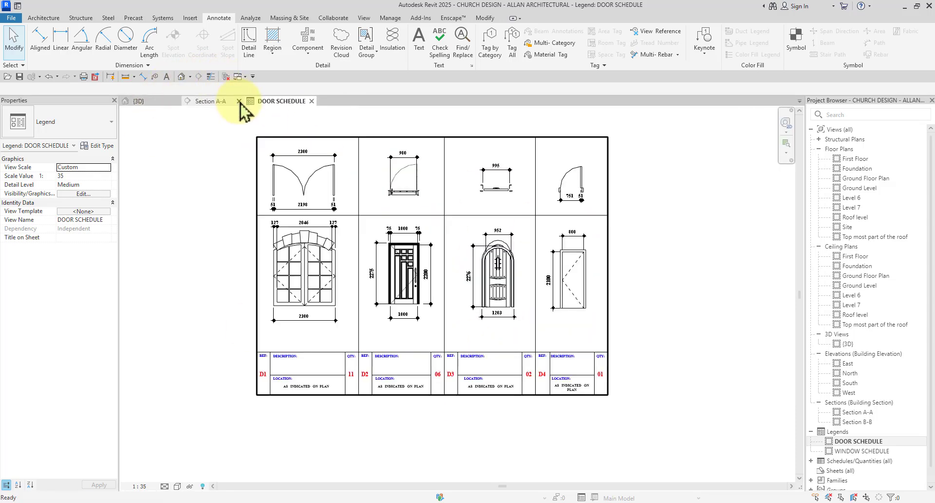
{"action": "left_click", "coordinate": [240, 101]}
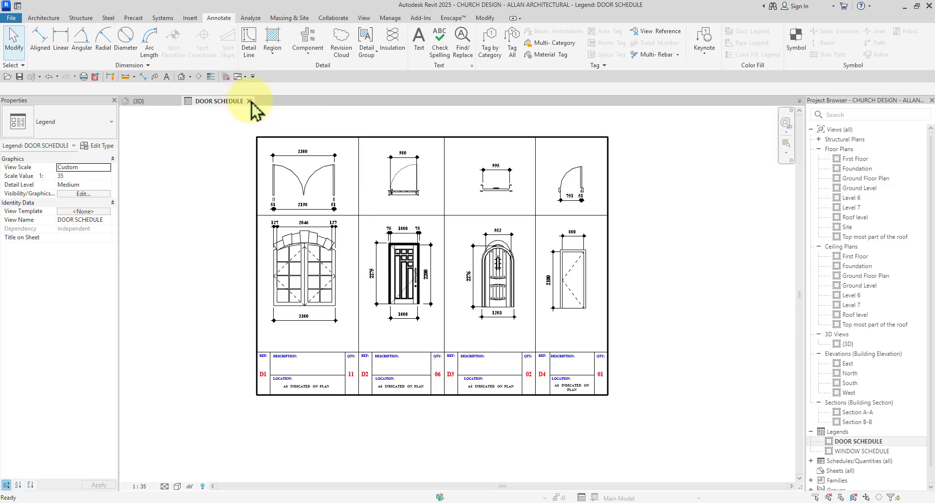
{"action": "left_click", "coordinate": [250, 101]}
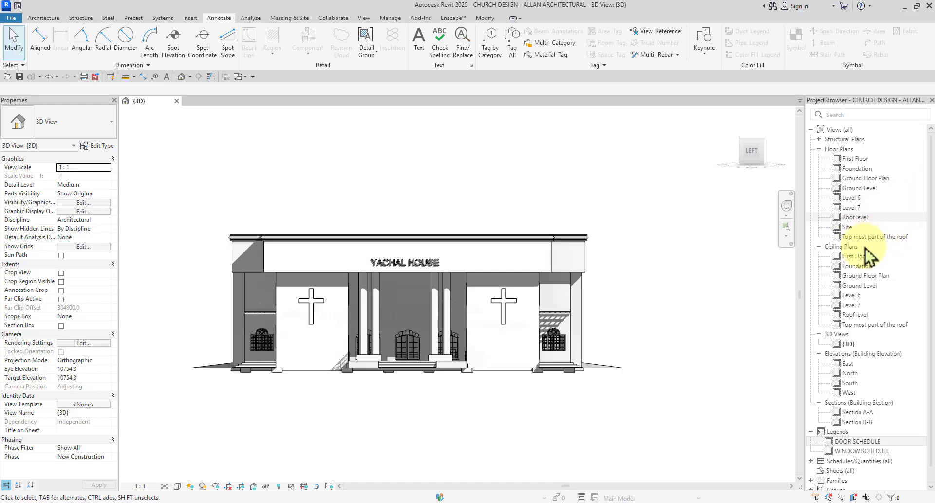
Start creating a new sheet in the project's Sheets category
{"action": "scroll", "coordinate": [848, 234], "scroll_direction": "down", "scroll_amount": 1}
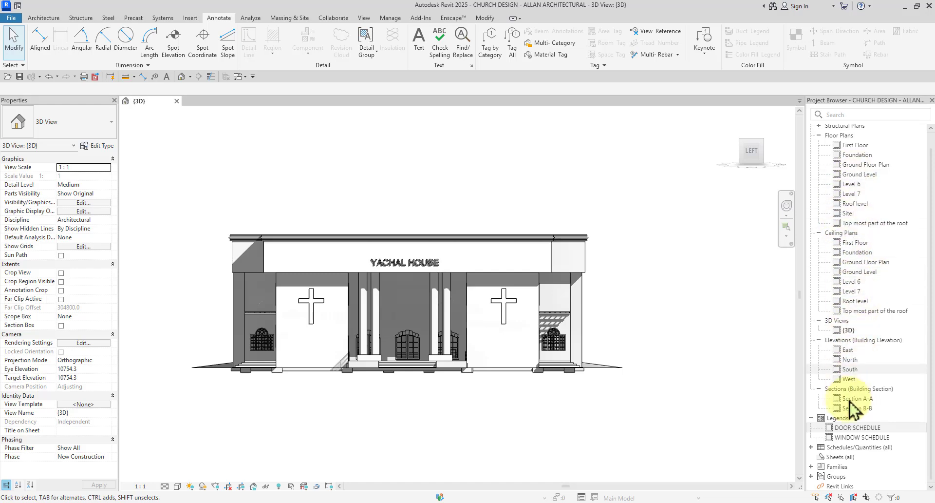
{"action": "right_click", "coordinate": [840, 459]}
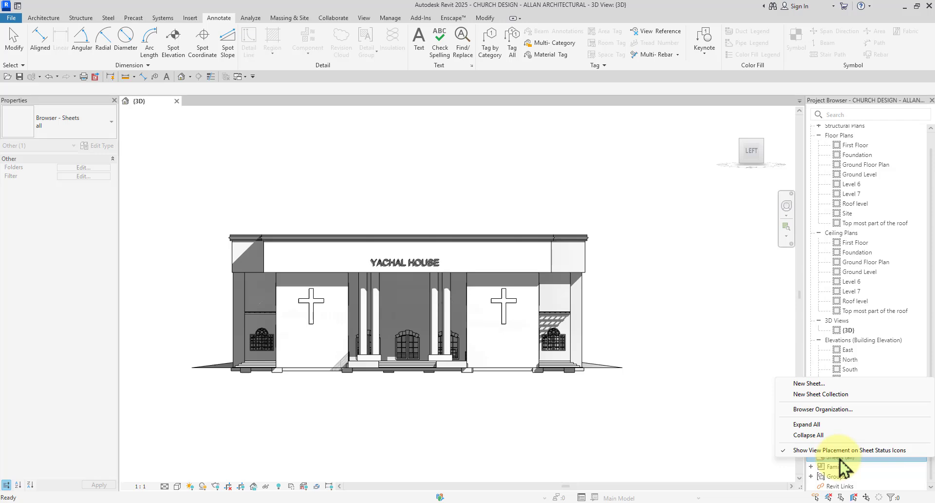
{"action": "left_click", "coordinate": [857, 384]}
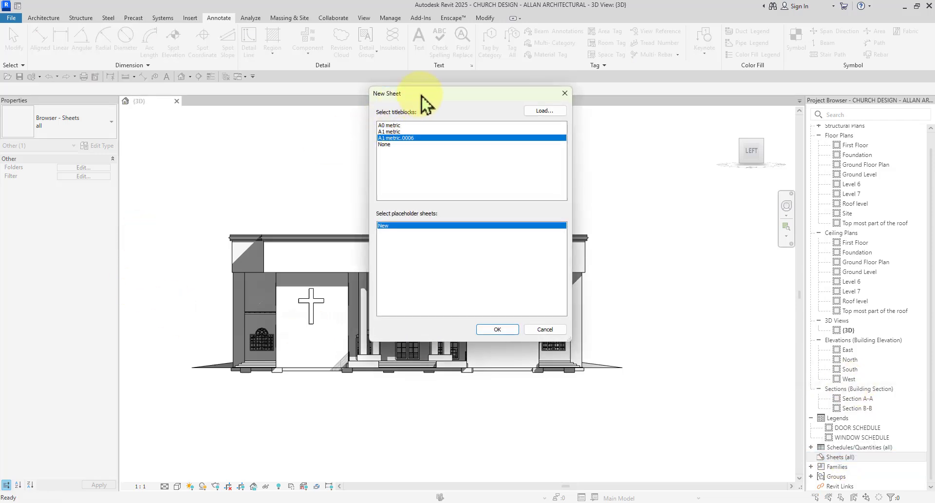
{"action": "left_click_drag", "start_coordinate": [424, 98], "coordinate": [405, 125]}
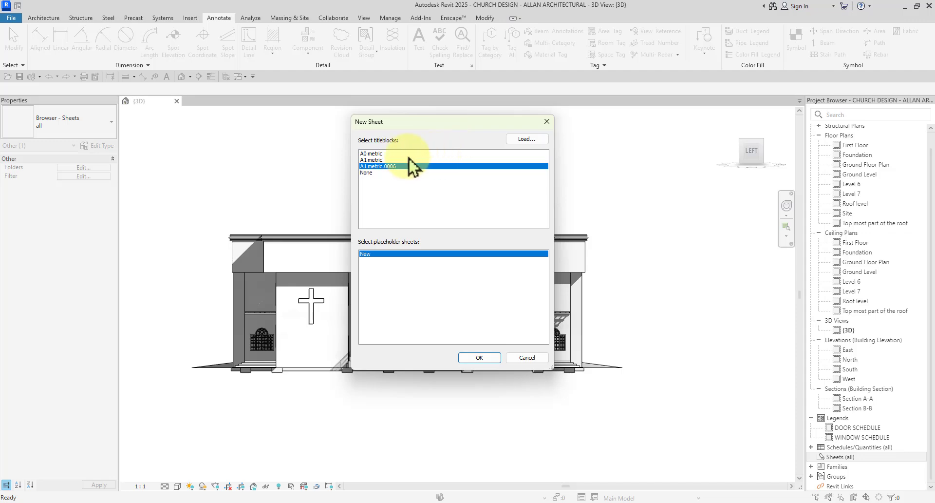
Browse the Titleblocks folder without loading a family, and create the sheet with the A1 metric.0006 titleblock
{"action": "left_click", "coordinate": [526, 140]}
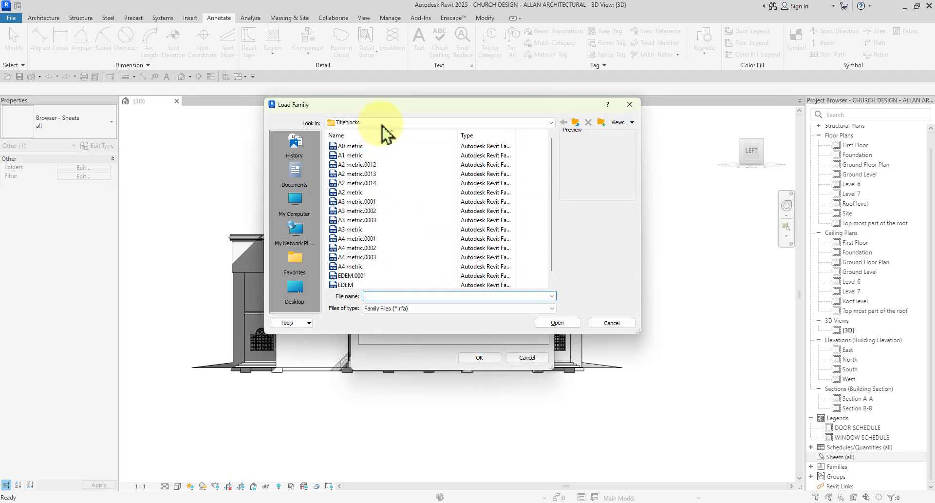
{"action": "left_click_drag", "start_coordinate": [424, 106], "coordinate": [407, 109]}
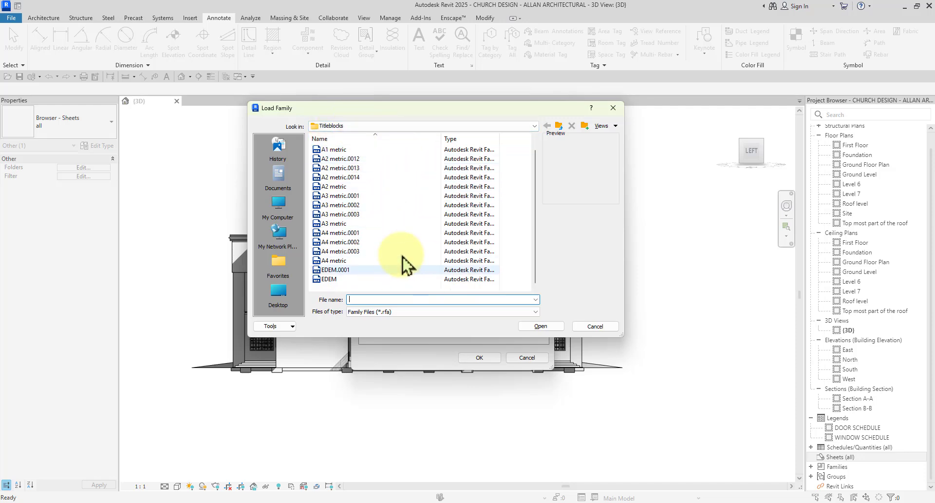
{"action": "scroll", "coordinate": [404, 190], "scroll_direction": "down", "scroll_amount": 1}
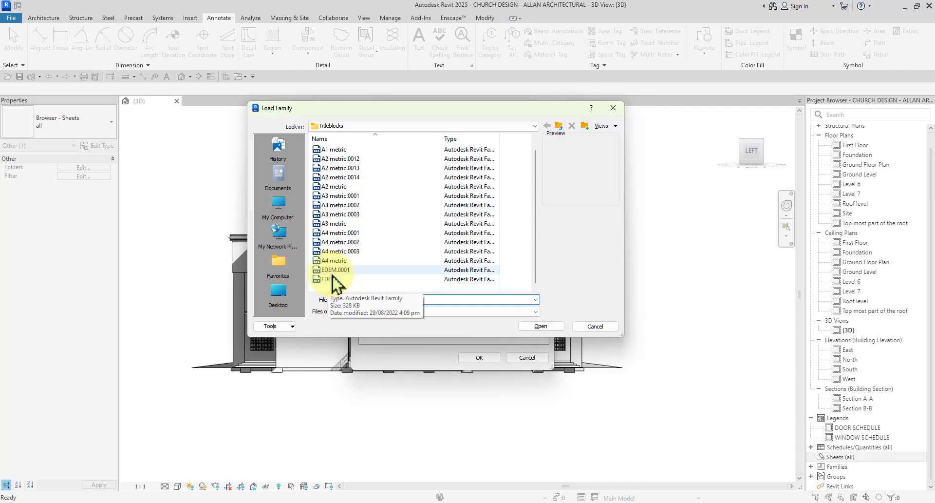
{"action": "scroll", "coordinate": [354, 244], "scroll_direction": "up", "scroll_amount": 1}
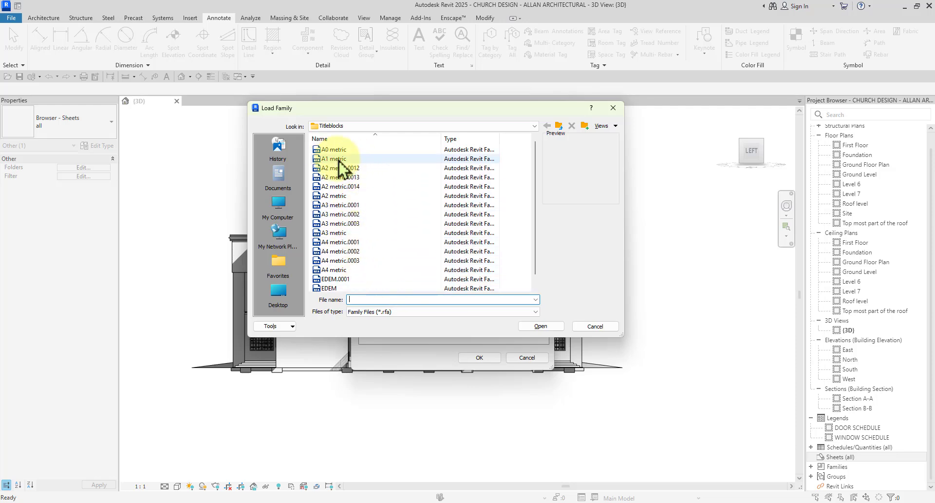
{"action": "left_click", "coordinate": [590, 327]}
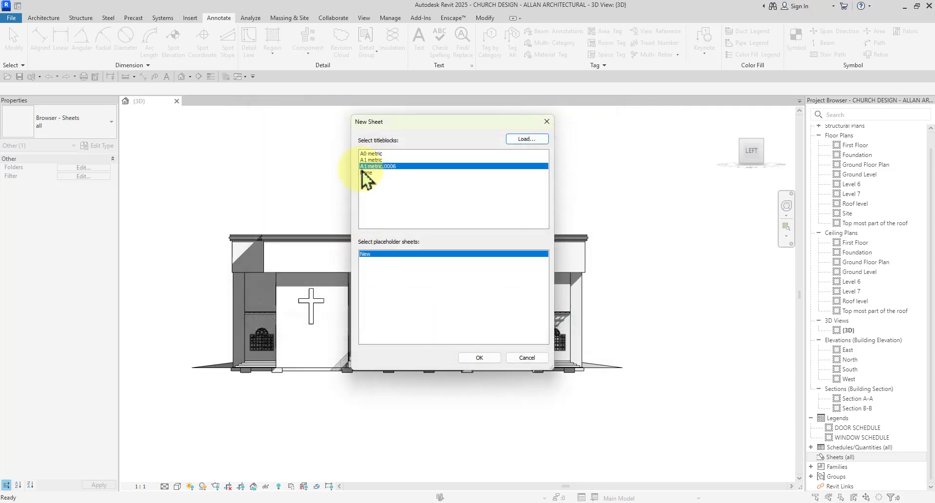
{"action": "left_click", "coordinate": [487, 361]}
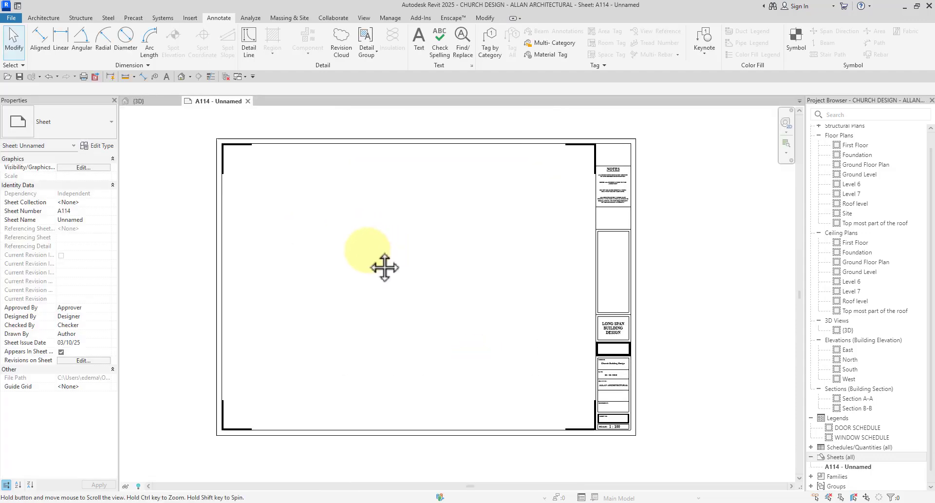
Examine the new sheet's titleblock fields for project title, scheme, date and drawn by
{"action": "scroll", "coordinate": [680, 328], "scroll_direction": "up", "scroll_amount": 4}
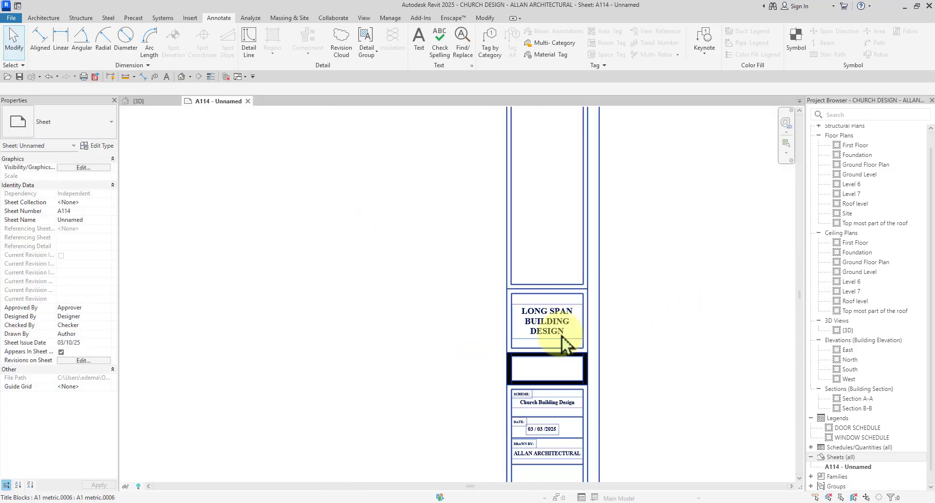
{"action": "scroll", "coordinate": [562, 335], "scroll_direction": "up", "scroll_amount": 2}
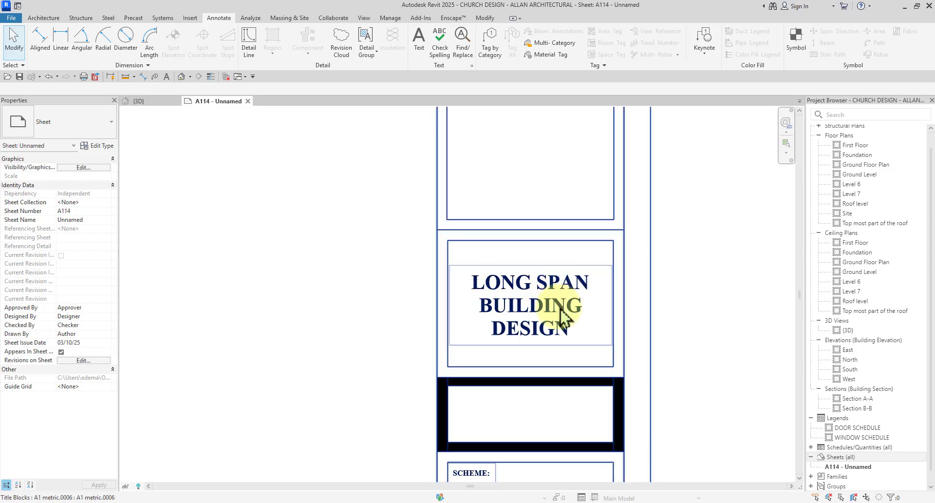
{"action": "scroll", "coordinate": [530, 312], "scroll_direction": "down", "scroll_amount": 3}
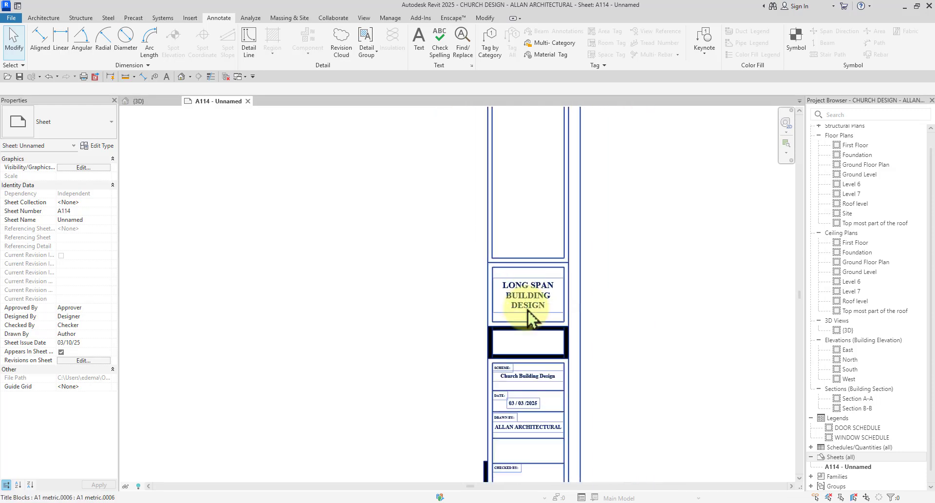
{"action": "scroll", "coordinate": [515, 403], "scroll_direction": "up", "scroll_amount": 2}
{"action": "scroll", "coordinate": [541, 304], "scroll_direction": "up", "scroll_amount": 3}
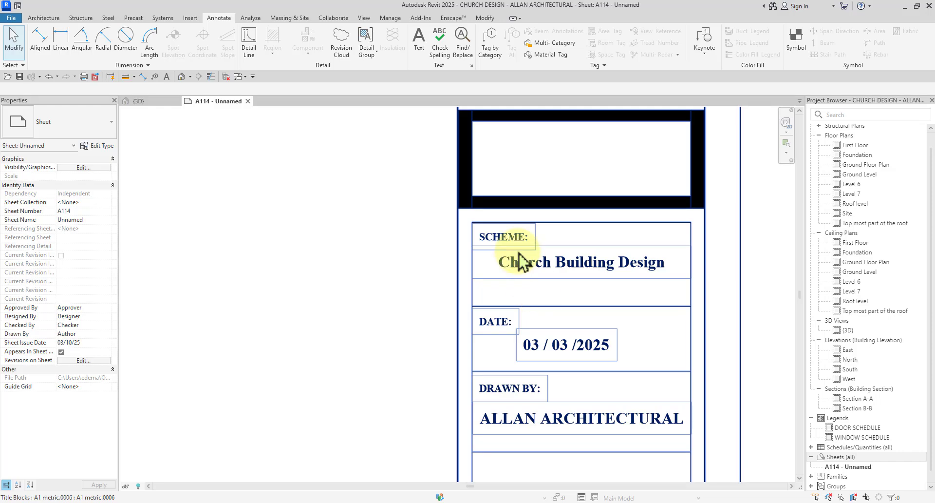
{"action": "scroll", "coordinate": [604, 246], "scroll_direction": "down", "scroll_amount": 2}
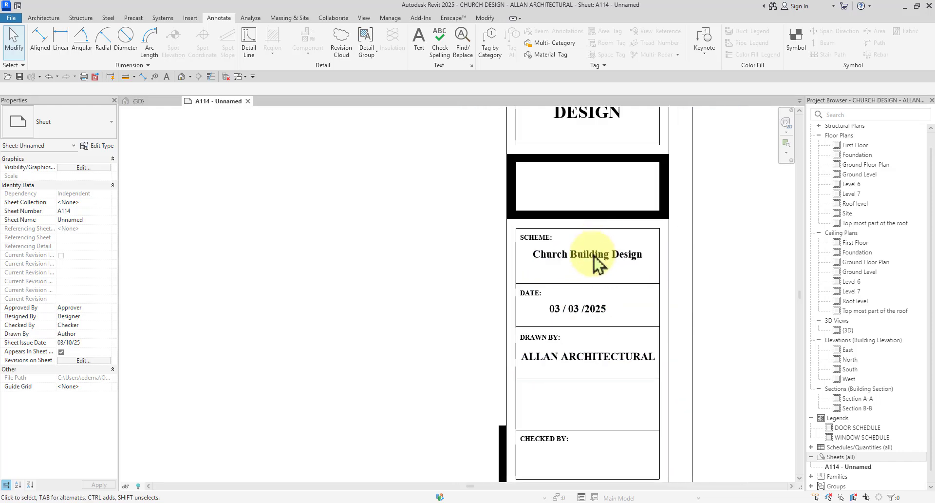
{"action": "scroll", "coordinate": [565, 336], "scroll_direction": "up", "scroll_amount": 2}
{"action": "scroll", "coordinate": [585, 336], "scroll_direction": "down", "scroll_amount": 2}
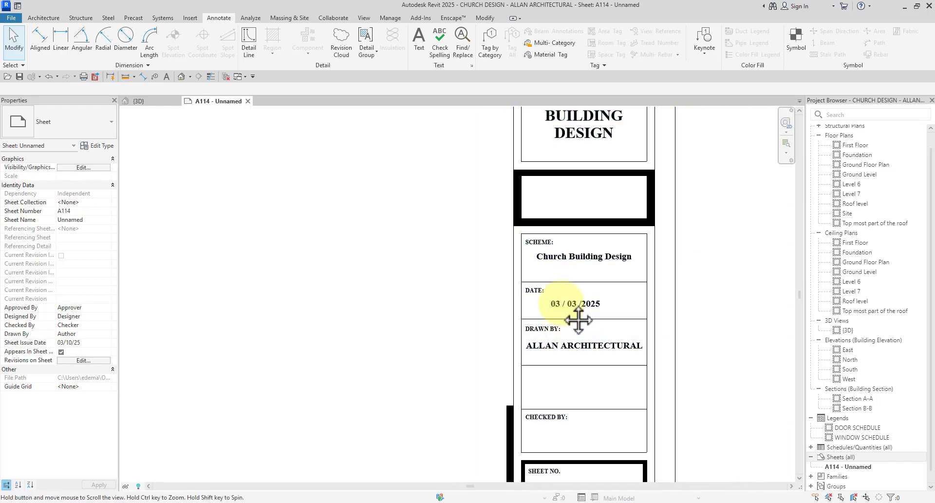
{"action": "scroll", "coordinate": [531, 278], "scroll_direction": "up", "scroll_amount": 2}
{"action": "scroll", "coordinate": [545, 287], "scroll_direction": "down", "scroll_amount": 2}
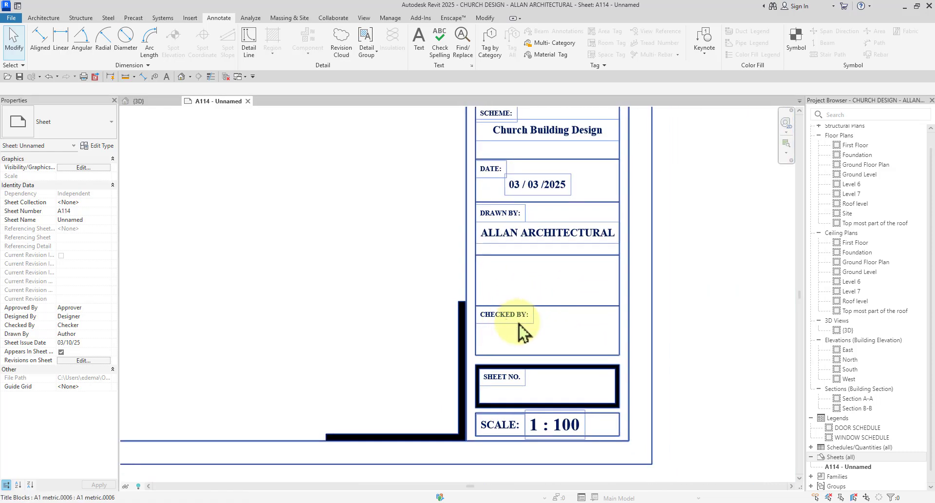
Examine the titleblock's checked by, sheet number and scale fields and its NOTES section
{"action": "scroll", "coordinate": [455, 317], "scroll_direction": "up", "scroll_amount": 1}
{"action": "scroll", "coordinate": [471, 335], "scroll_direction": "down", "scroll_amount": 1}
{"action": "scroll", "coordinate": [445, 323], "scroll_direction": "up", "scroll_amount": 1}
{"action": "scroll", "coordinate": [498, 383], "scroll_direction": "up", "scroll_amount": 3}
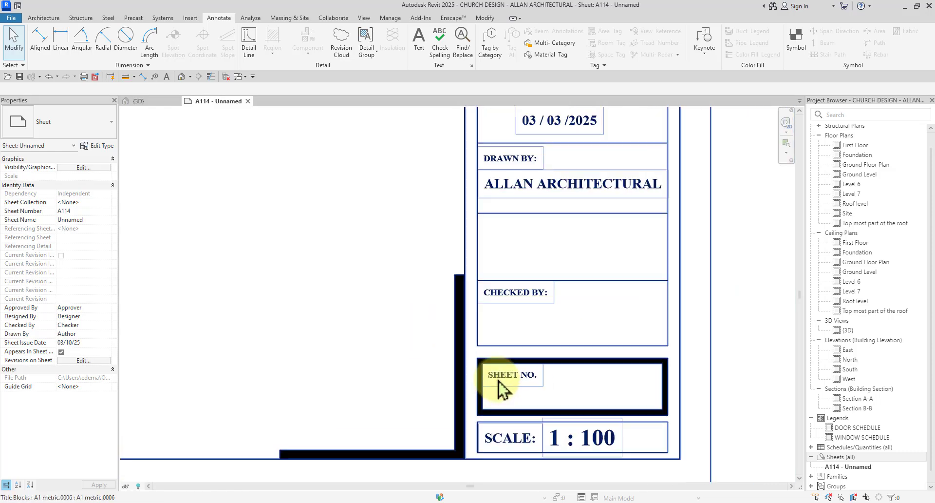
{"action": "scroll", "coordinate": [498, 383], "scroll_direction": "down", "scroll_amount": 3}
{"action": "middle_click_drag", "start_coordinate": [561, 394], "coordinate": [574, 337]}
{"action": "scroll", "coordinate": [492, 317], "scroll_direction": "up", "scroll_amount": 2}
{"action": "scroll", "coordinate": [564, 386], "scroll_direction": "down", "scroll_amount": 4}
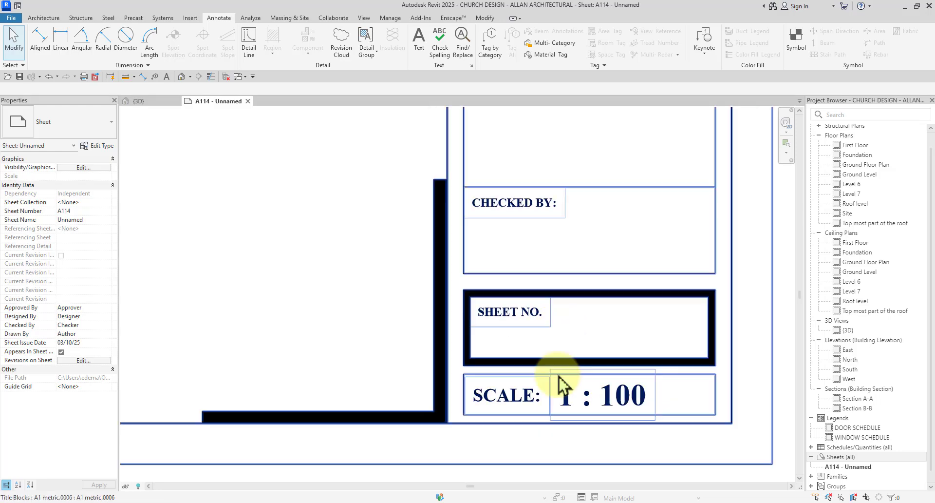
{"action": "scroll", "coordinate": [618, 412], "scroll_direction": "down", "scroll_amount": 2}
{"action": "scroll", "coordinate": [495, 323], "scroll_direction": "down", "scroll_amount": 2}
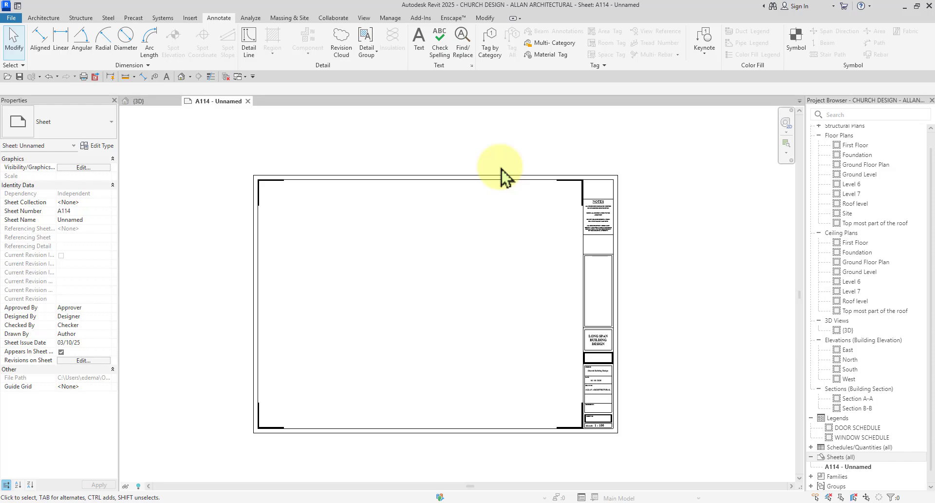
{"action": "scroll", "coordinate": [618, 178], "scroll_direction": "up", "scroll_amount": 6}
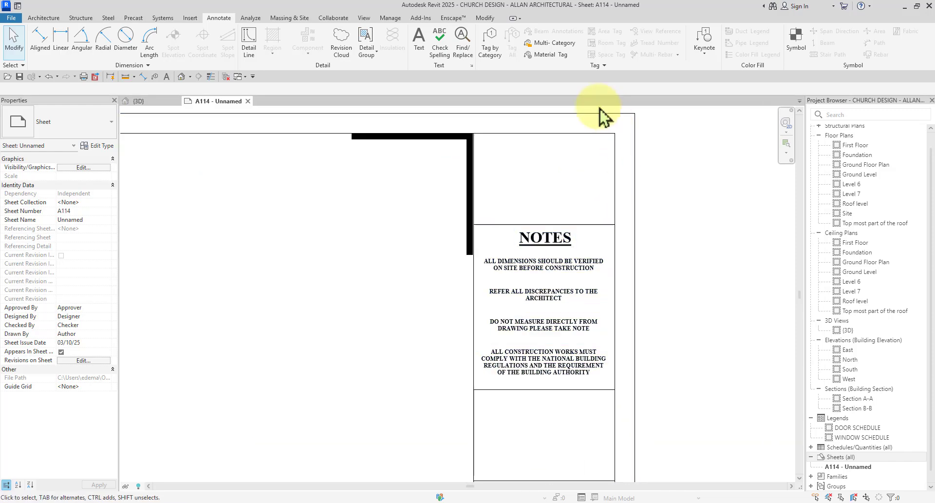
{"action": "scroll", "coordinate": [492, 254], "scroll_direction": "down", "scroll_amount": 5}
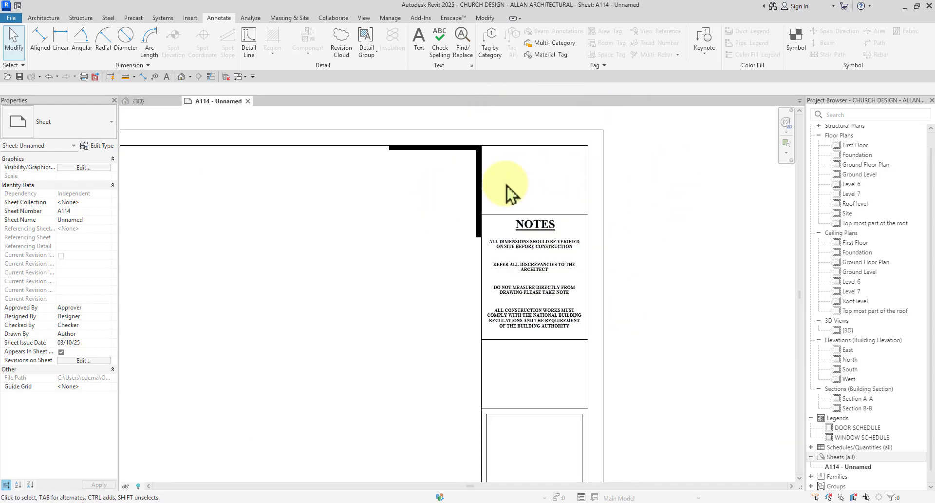
{"action": "scroll", "coordinate": [507, 197], "scroll_direction": "down", "scroll_amount": 4}
{"action": "scroll", "coordinate": [502, 226], "scroll_direction": "up", "scroll_amount": 1}
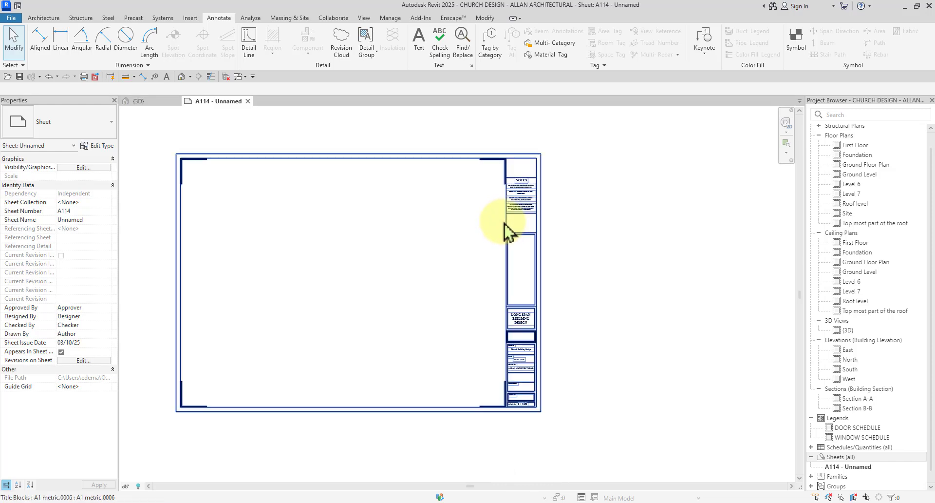
Open the sheet's A1 metric.0006 titleblock family for editing
{"action": "left_click", "coordinate": [506, 235]}
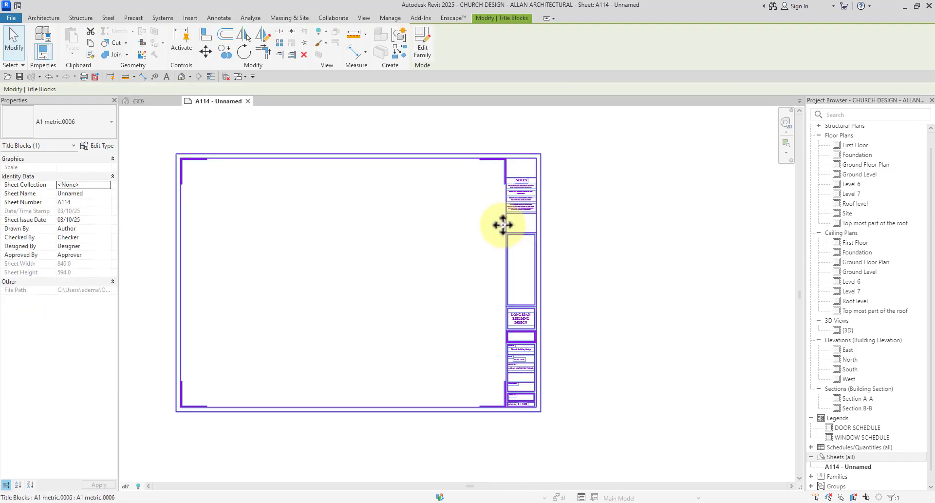
{"action": "left_click", "coordinate": [428, 44]}
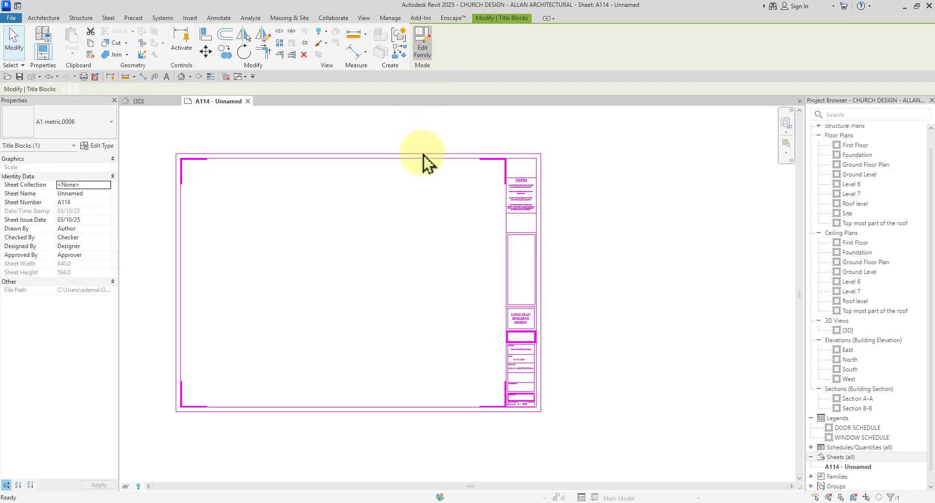
{"action": "scroll", "coordinate": [449, 228], "scroll_direction": "down", "scroll_amount": 1}
{"action": "middle_click_drag", "start_coordinate": [536, 228], "coordinate": [521, 256]}
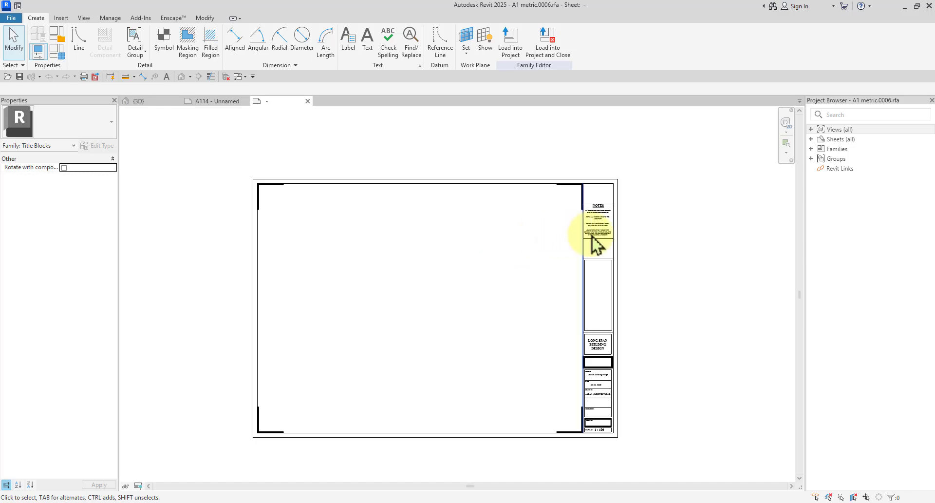
Examine the titleblock family's notes, empty boxes, project title and information fields in the family editor
{"action": "scroll", "coordinate": [594, 225], "scroll_direction": "up", "scroll_amount": 5}
{"action": "scroll", "coordinate": [570, 177], "scroll_direction": "down", "scroll_amount": 5}
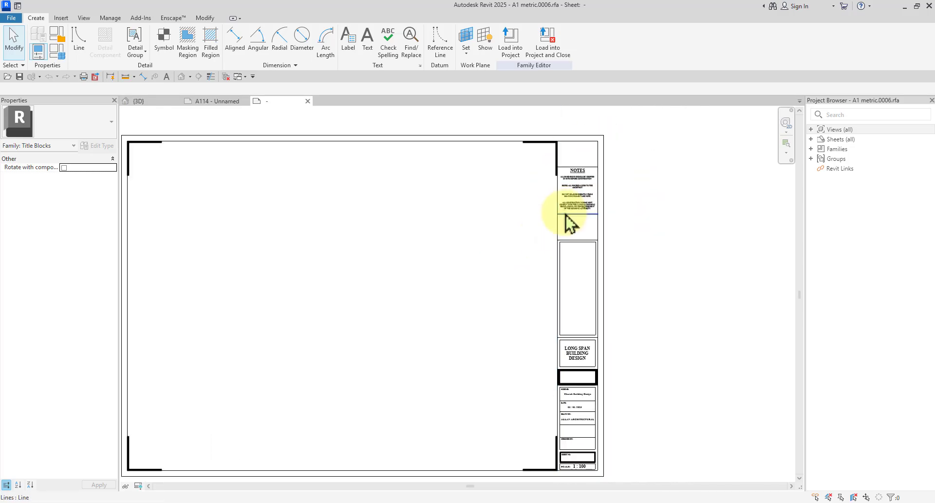
{"action": "scroll", "coordinate": [591, 148], "scroll_direction": "up", "scroll_amount": 4}
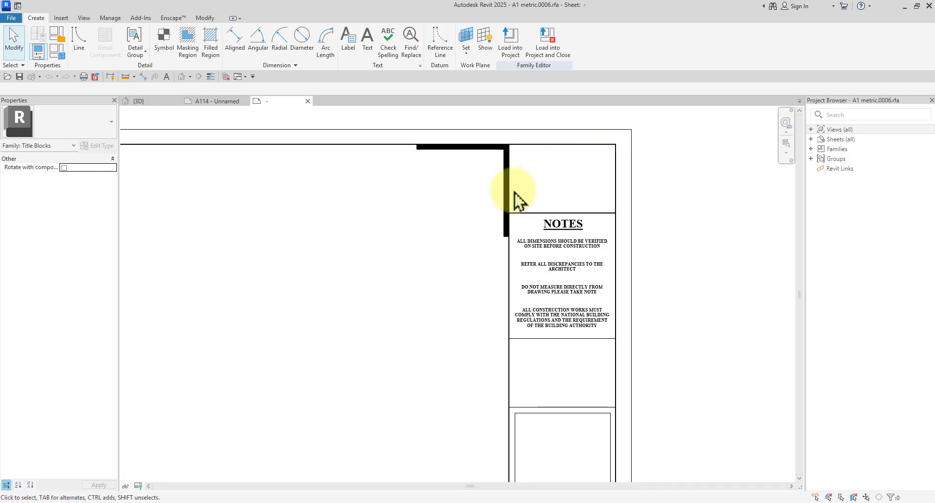
{"action": "scroll", "coordinate": [560, 178], "scroll_direction": "up", "scroll_amount": 3}
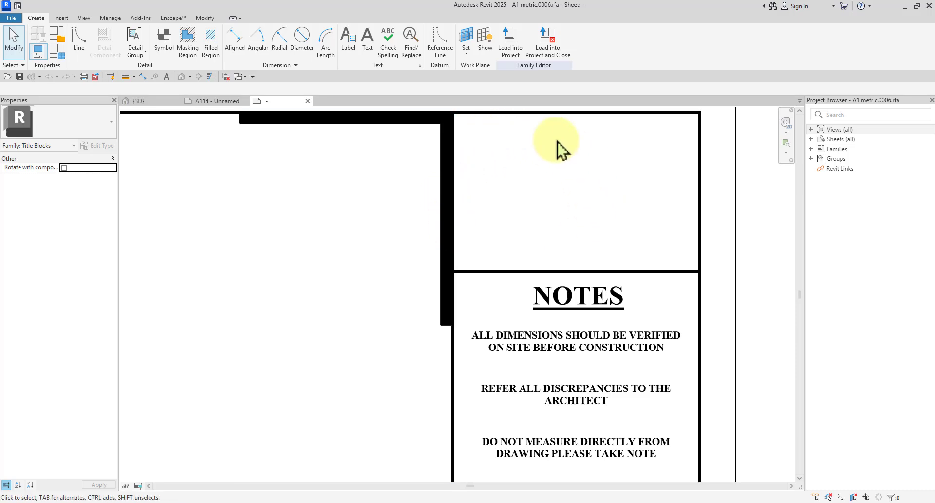
{"action": "scroll", "coordinate": [553, 218], "scroll_direction": "down", "scroll_amount": 5}
{"action": "scroll", "coordinate": [564, 376], "scroll_direction": "down", "scroll_amount": 3}
{"action": "scroll", "coordinate": [547, 327], "scroll_direction": "up", "scroll_amount": 3}
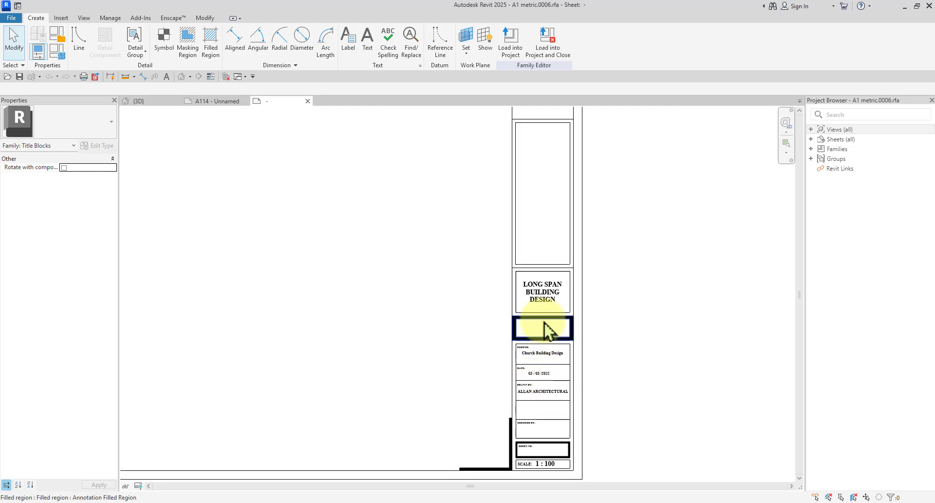
{"action": "scroll", "coordinate": [576, 203], "scroll_direction": "down", "scroll_amount": 1}
{"action": "scroll", "coordinate": [501, 427], "scroll_direction": "down", "scroll_amount": 2}
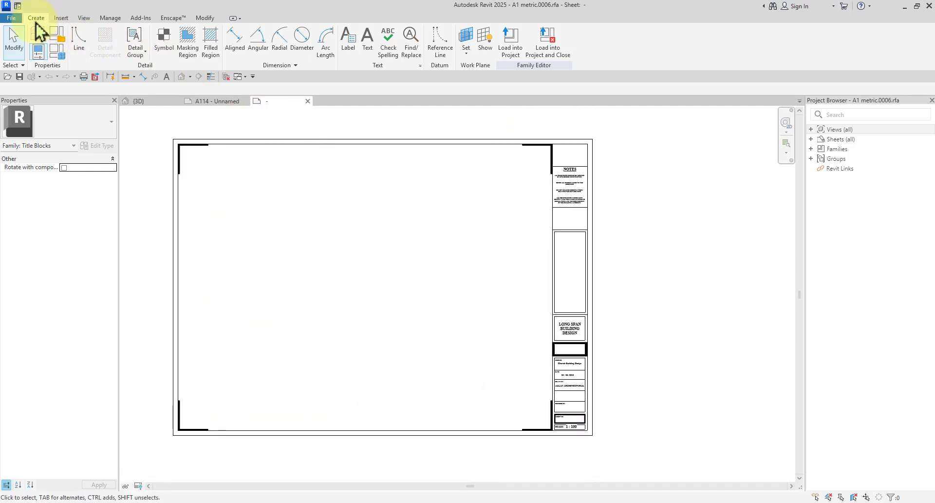
Try to draw a horizontal line across the drawing area from the upper-left corner bracket towards the titleblock column
{"action": "left_click", "coordinate": [80, 44]}
{"action": "scroll", "coordinate": [191, 166], "scroll_direction": "up", "scroll_amount": 3}
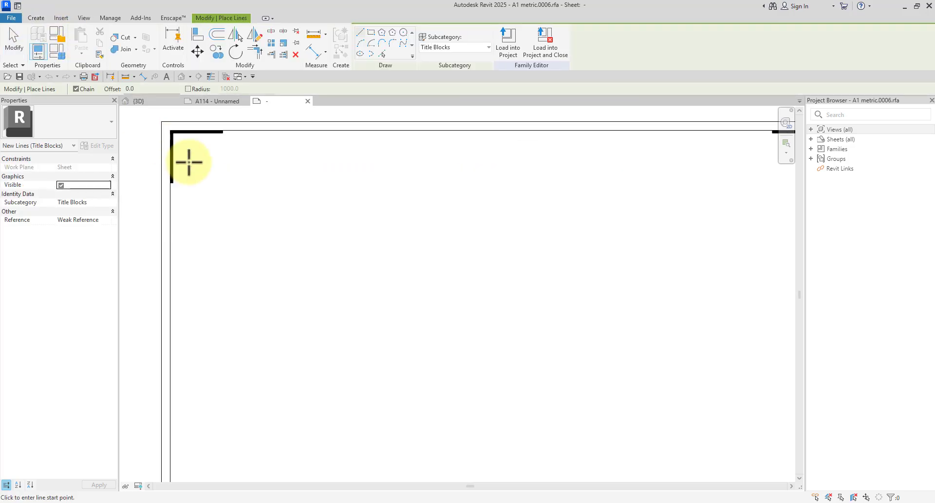
{"action": "left_click", "coordinate": [188, 162]}
{"action": "scroll", "coordinate": [589, 161], "scroll_direction": "down", "scroll_amount": 2}
{"action": "scroll", "coordinate": [611, 182], "scroll_direction": "up", "scroll_amount": 2}
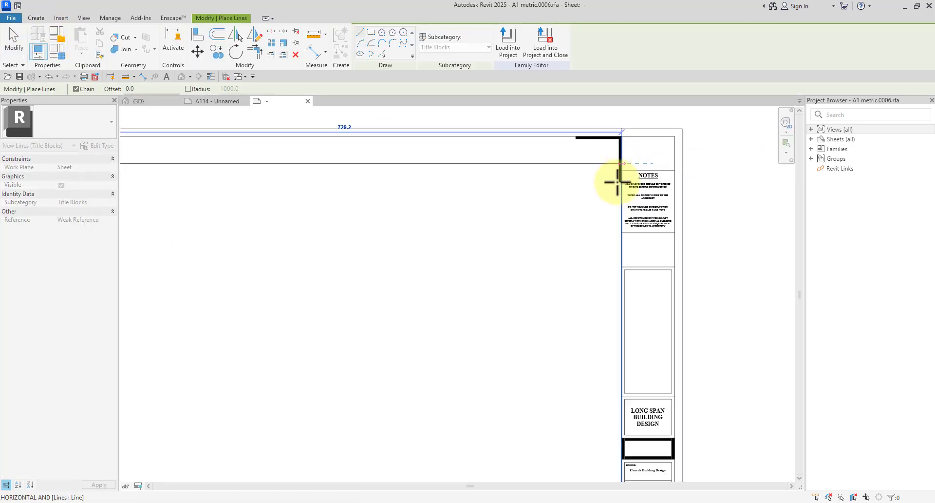
{"action": "scroll", "coordinate": [496, 233], "scroll_direction": "down", "scroll_amount": 3}
{"action": "left_click", "coordinate": [542, 235]}
{"action": "key", "text": "Escape"}
{"action": "key", "text": "Escape"}
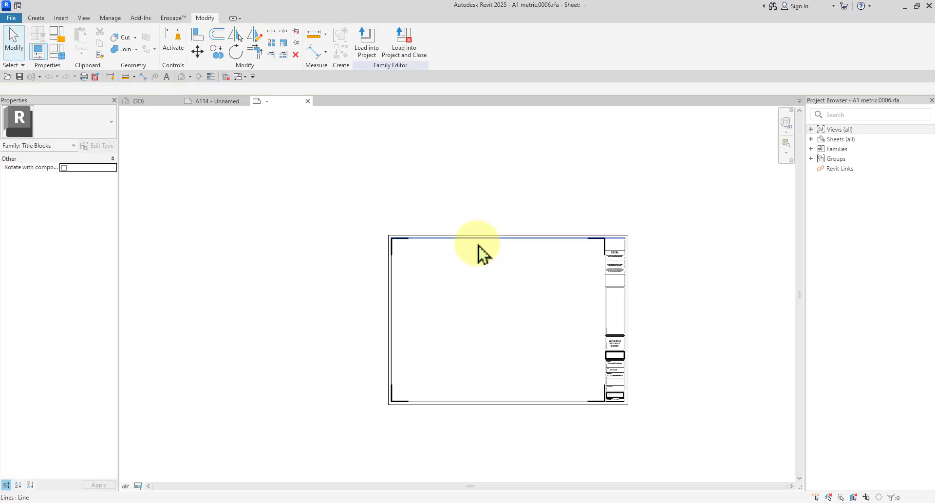
Examine the corner brackets and the border of the drawing area in the titleblock family
{"action": "scroll", "coordinate": [480, 253], "scroll_direction": "up", "scroll_amount": 3}
{"action": "scroll", "coordinate": [228, 232], "scroll_direction": "up", "scroll_amount": 3}
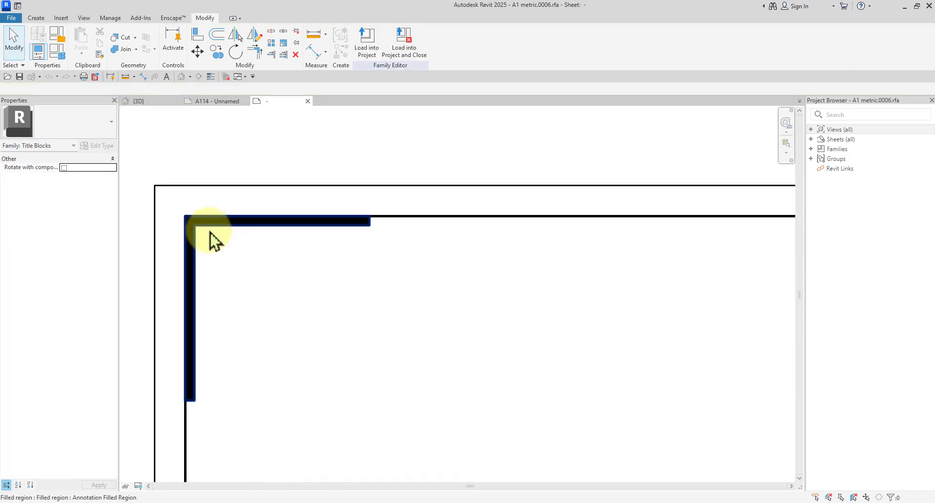
{"action": "scroll", "coordinate": [209, 231], "scroll_direction": "down", "scroll_amount": 3}
{"action": "middle_click_drag", "start_coordinate": [403, 264], "coordinate": [321, 219]}
{"action": "scroll", "coordinate": [336, 222], "scroll_direction": "down", "scroll_amount": 1}
{"action": "scroll", "coordinate": [368, 249], "scroll_direction": "down", "scroll_amount": 2}
{"action": "middle_click_drag", "start_coordinate": [440, 269], "coordinate": [433, 235]}
{"action": "scroll", "coordinate": [667, 311], "scroll_direction": "down", "scroll_amount": 5}
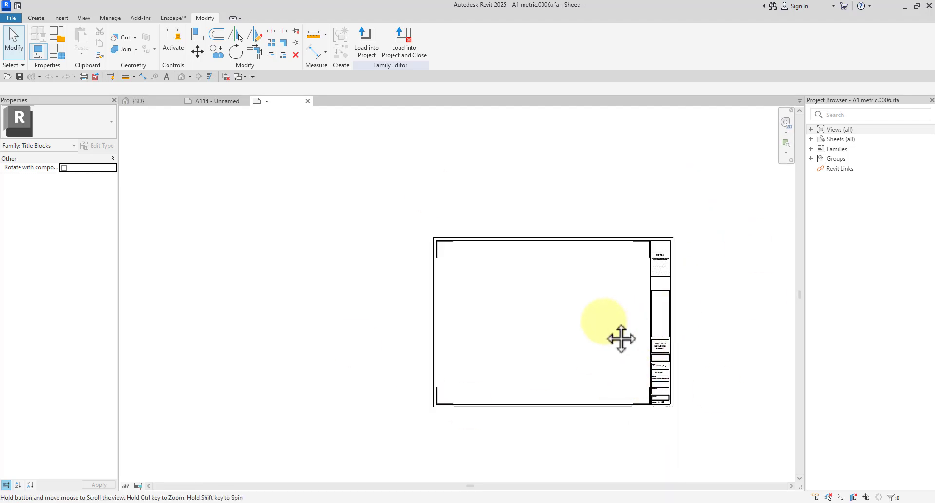
Load the titleblock family into the church project and close it without saving the changes to its file
{"action": "middle_click_drag", "start_coordinate": [620, 338], "coordinate": [534, 334]}
{"action": "left_click", "coordinate": [407, 53]}
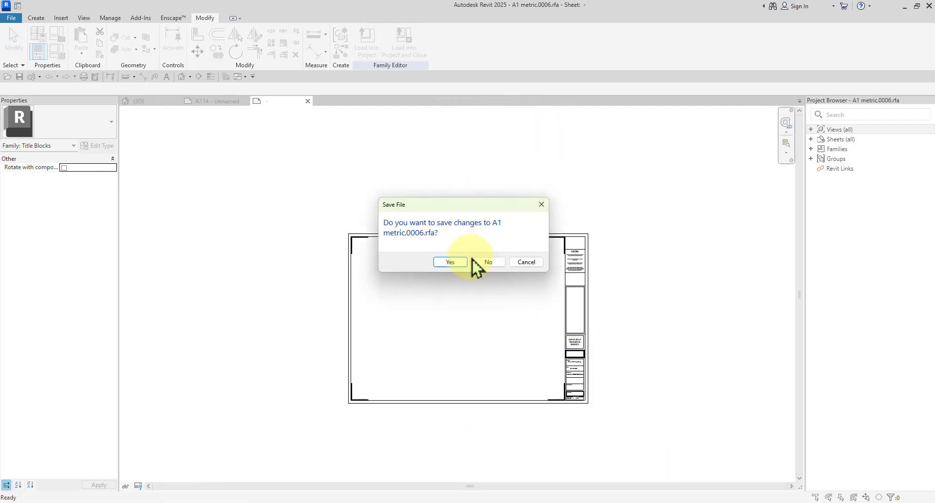
{"action": "left_click", "coordinate": [487, 262]}
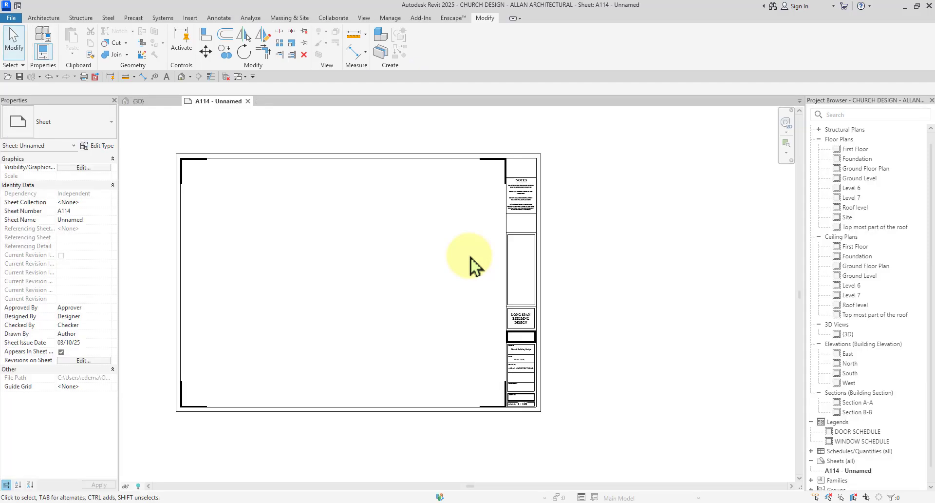
{"action": "scroll", "coordinate": [381, 242], "scroll_direction": "down", "scroll_amount": 2}
{"action": "middle_click_drag", "start_coordinate": [300, 257], "coordinate": [379, 257]}
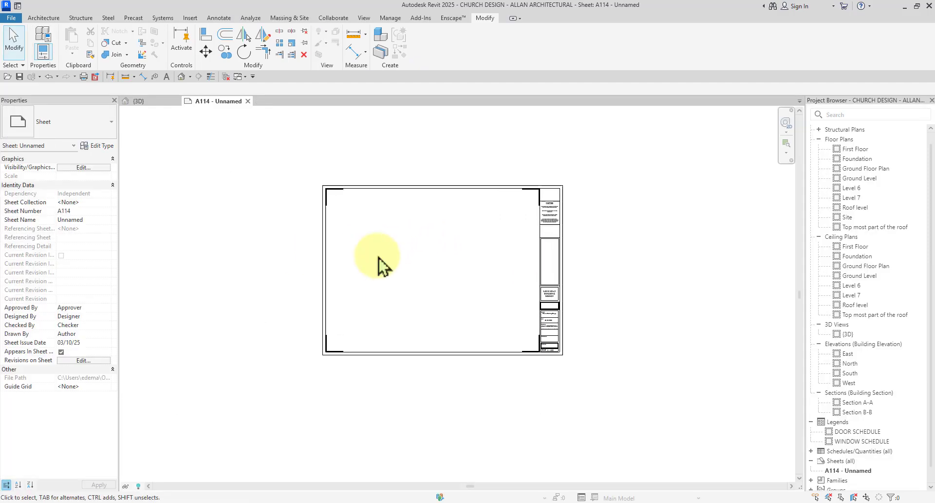
{"action": "scroll", "coordinate": [379, 255], "scroll_direction": "up", "scroll_amount": 2}
{"action": "scroll", "coordinate": [466, 247], "scroll_direction": "up", "scroll_amount": 1}
{"action": "middle_click_drag", "start_coordinate": [466, 248], "coordinate": [417, 272]}
{"action": "scroll", "coordinate": [414, 253], "scroll_direction": "down", "scroll_amount": 4}
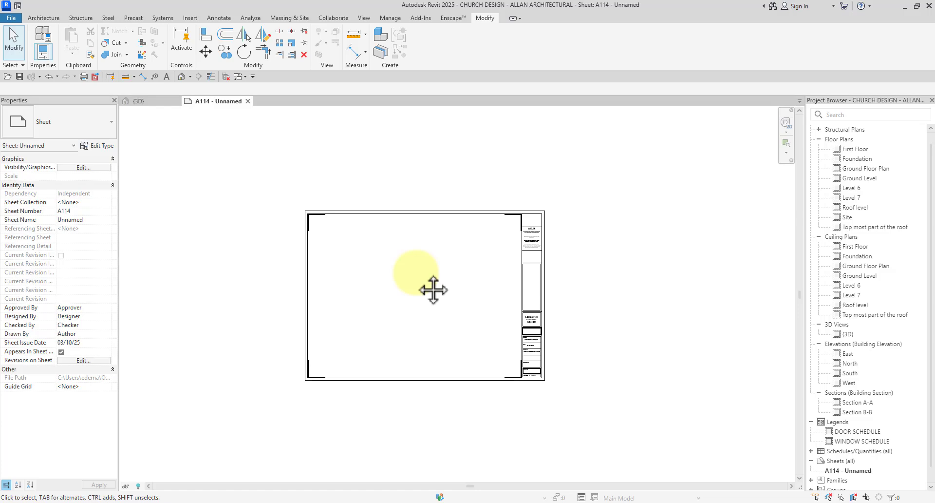
Place the Ground Floor Plan view on sheet A114, roughly centred in the drawing area beside the titleblock column
{"action": "scroll", "coordinate": [416, 273], "scroll_direction": "up", "scroll_amount": 4}
{"action": "scroll", "coordinate": [398, 280], "scroll_direction": "down", "scroll_amount": 1}
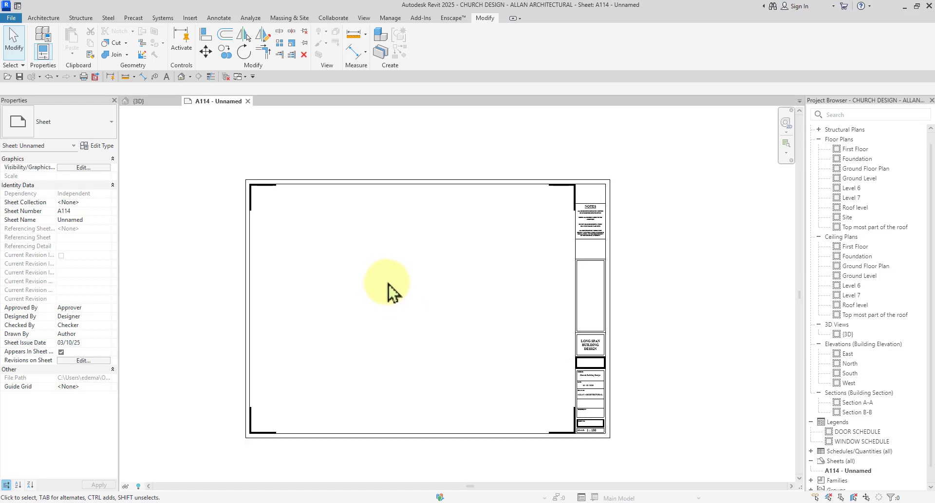
{"action": "middle_click_drag", "start_coordinate": [386, 281], "coordinate": [386, 262]}
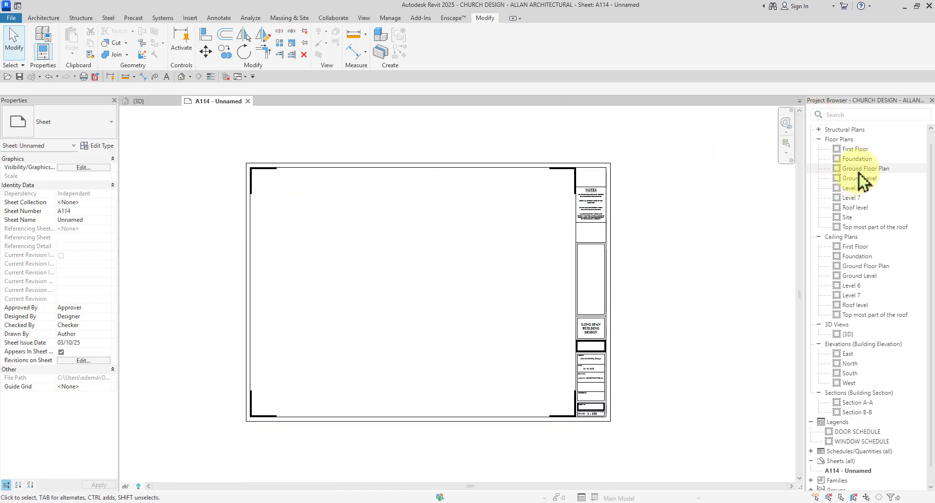
{"action": "left_click", "coordinate": [861, 169]}
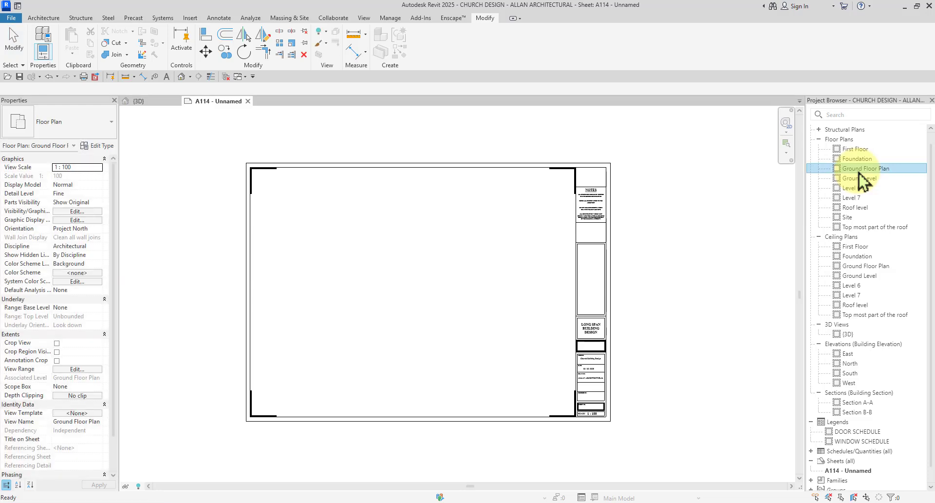
{"action": "left_click_drag", "start_coordinate": [858, 169], "coordinate": [390, 293]}
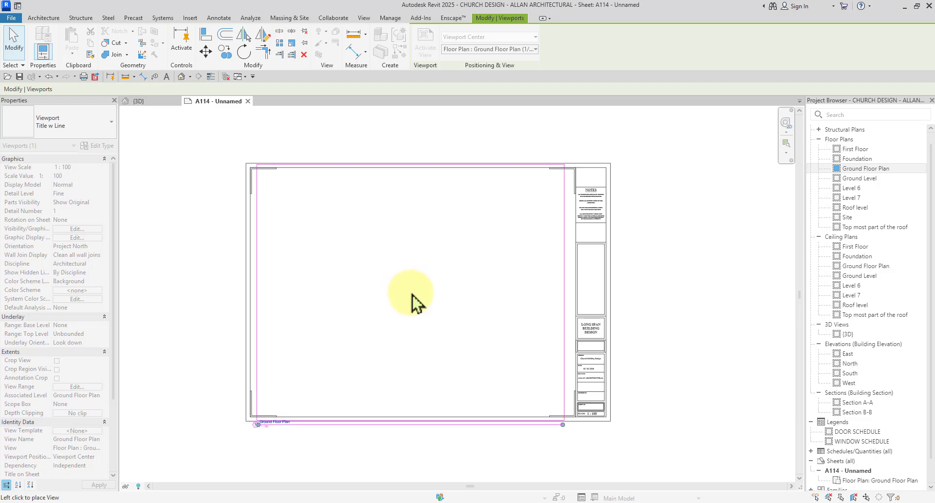
{"action": "left_click", "coordinate": [411, 295]}
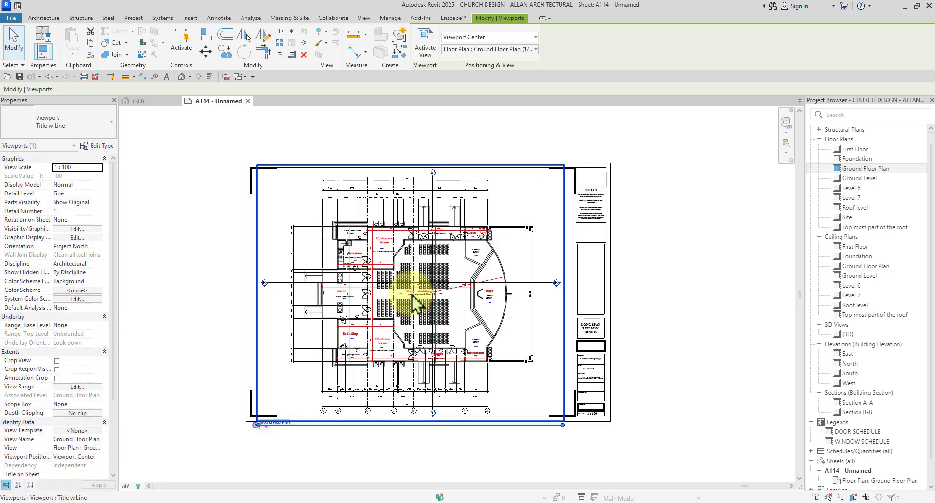
Nudge the Ground Floor Plan viewport slightly to the right on the sheet and deselect it
{"action": "scroll", "coordinate": [412, 292], "scroll_direction": "up", "scroll_amount": 2}
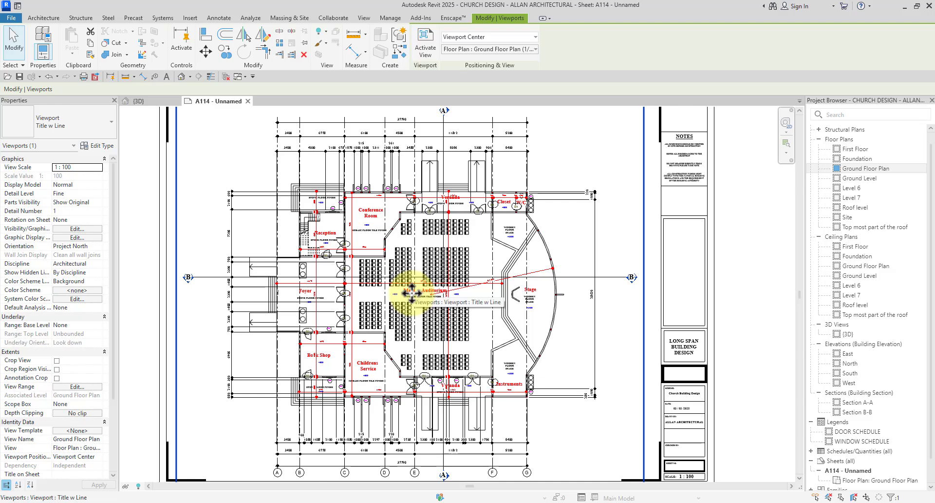
{"action": "key", "text": "Right"}
{"action": "scroll", "coordinate": [411, 293], "scroll_direction": "down", "scroll_amount": 2}
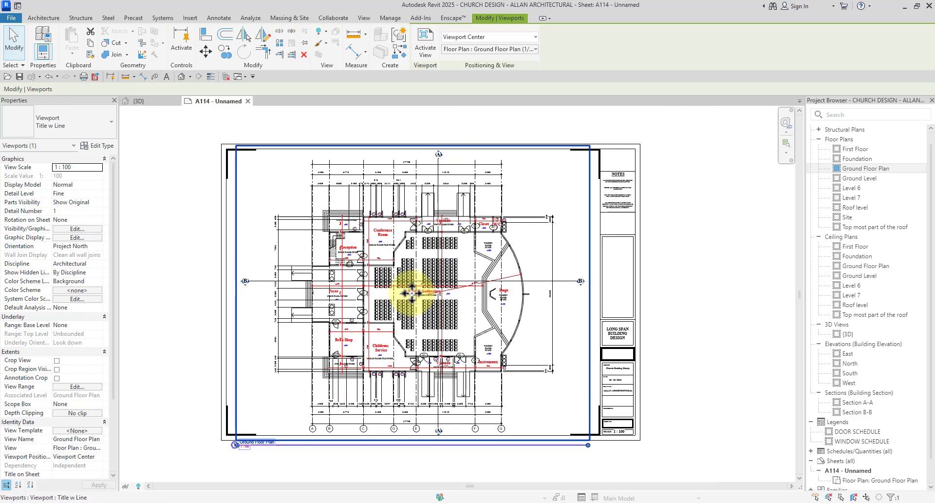
{"action": "scroll", "coordinate": [412, 292], "scroll_direction": "up", "scroll_amount": 2}
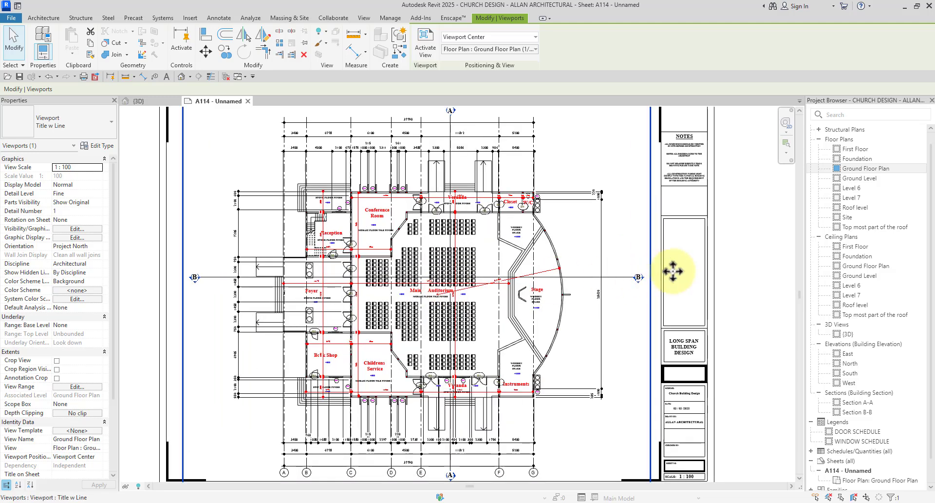
{"action": "left_click", "coordinate": [764, 278]}
{"action": "scroll", "coordinate": [762, 269], "scroll_direction": "down", "scroll_amount": 1}
{"action": "scroll", "coordinate": [855, 163], "scroll_direction": "up", "scroll_amount": 1}
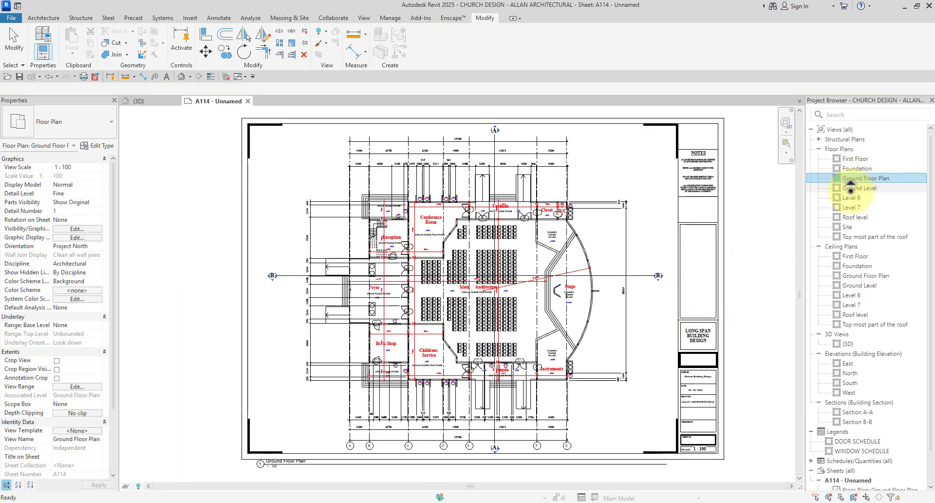
{"action": "left_click", "coordinate": [745, 236]}
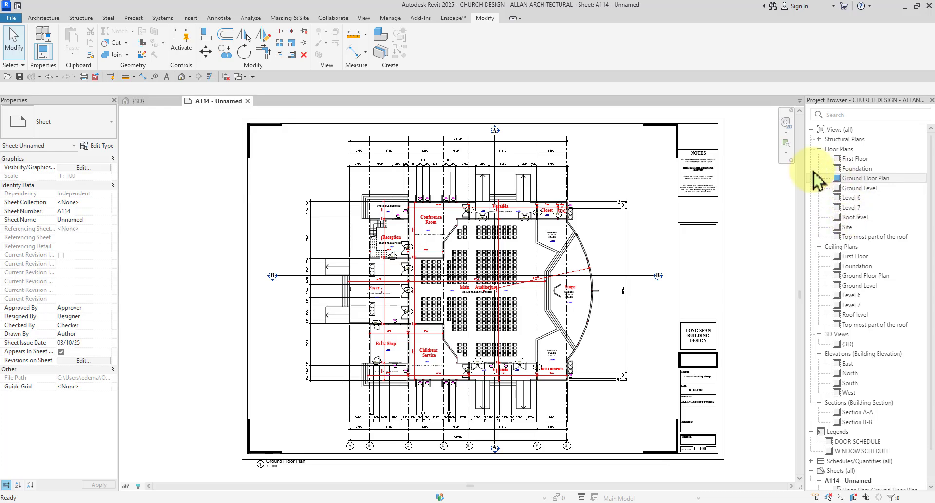
Examine the ground floor plan placed on the sheet, including its upper dimension strings and the upper ends of the grid lines
{"action": "scroll", "coordinate": [750, 179], "scroll_direction": "down", "scroll_amount": 5}
{"action": "scroll", "coordinate": [711, 195], "scroll_direction": "up", "scroll_amount": 7}
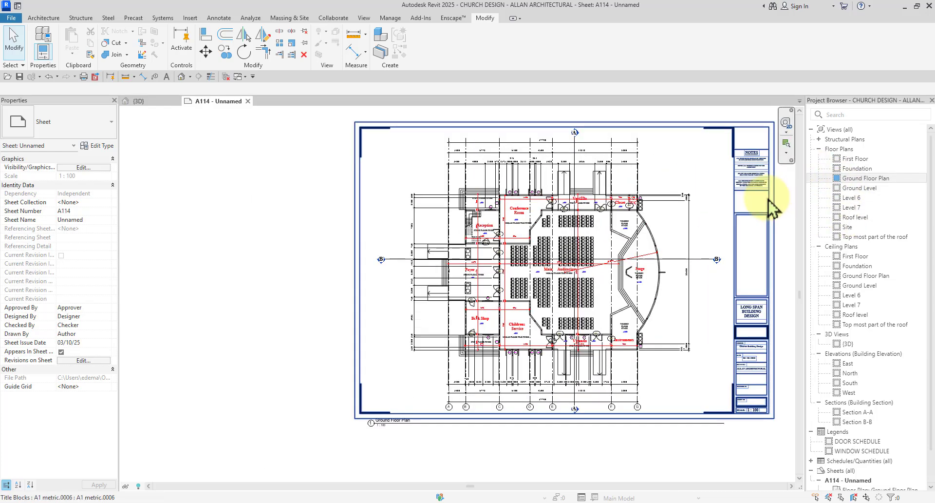
{"action": "middle_click_drag", "start_coordinate": [699, 217], "coordinate": [547, 250]}
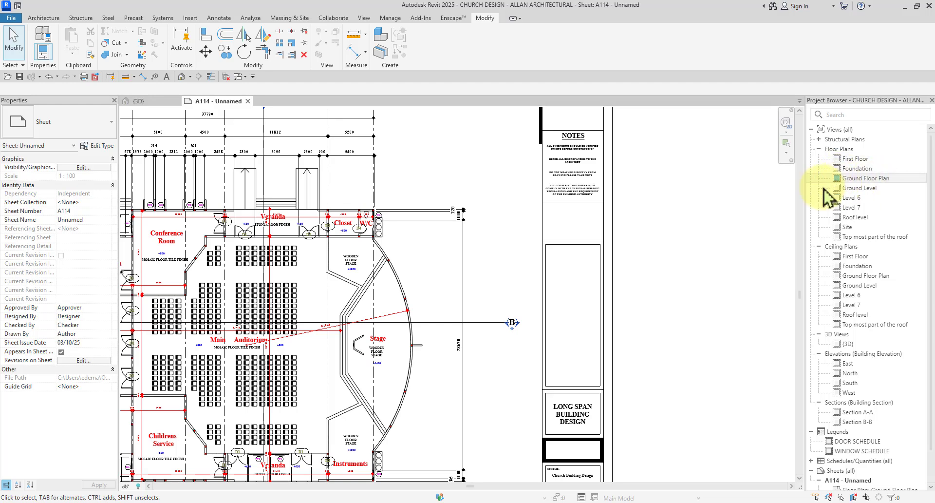
{"action": "scroll", "coordinate": [734, 226], "scroll_direction": "down", "scroll_amount": 3}
{"action": "mouse_move", "coordinate": [735, 225]}
{"action": "middle_mouse_down"}
{"action": "mouse_move", "coordinate": [744, 244]}
{"action": "mouse_move", "coordinate": [735, 226]}
{"action": "middle_mouse_up"}
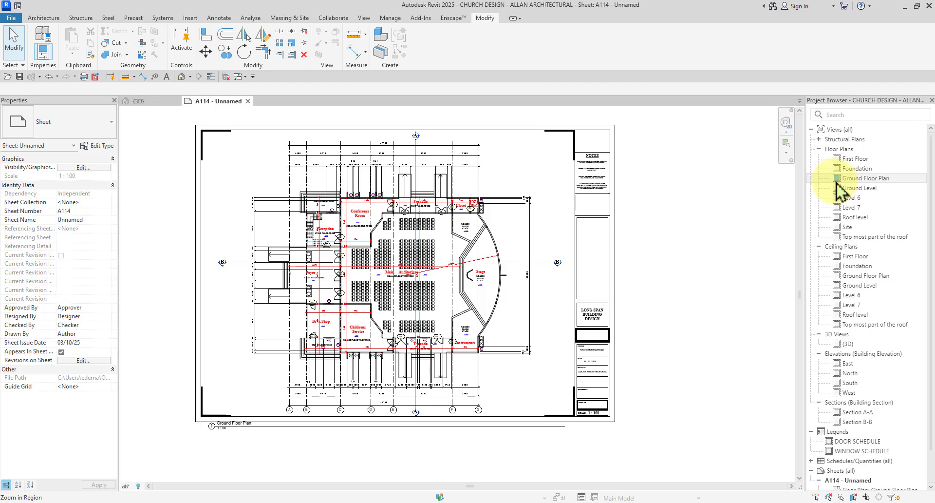
{"action": "scroll", "coordinate": [482, 180], "scroll_direction": "up", "scroll_amount": 6}
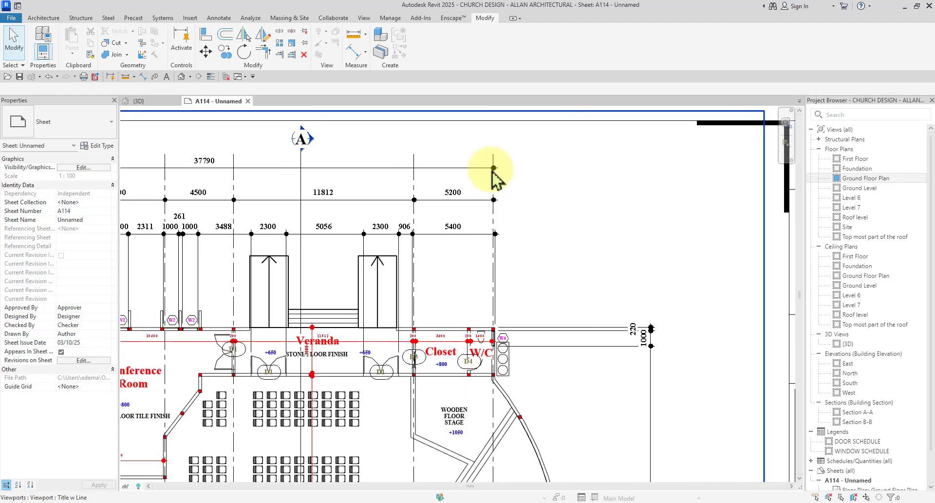
{"action": "scroll", "coordinate": [494, 161], "scroll_direction": "up", "scroll_amount": 2}
{"action": "scroll", "coordinate": [496, 151], "scroll_direction": "down", "scroll_amount": 4}
{"action": "scroll", "coordinate": [165, 141], "scroll_direction": "down", "scroll_amount": 3}
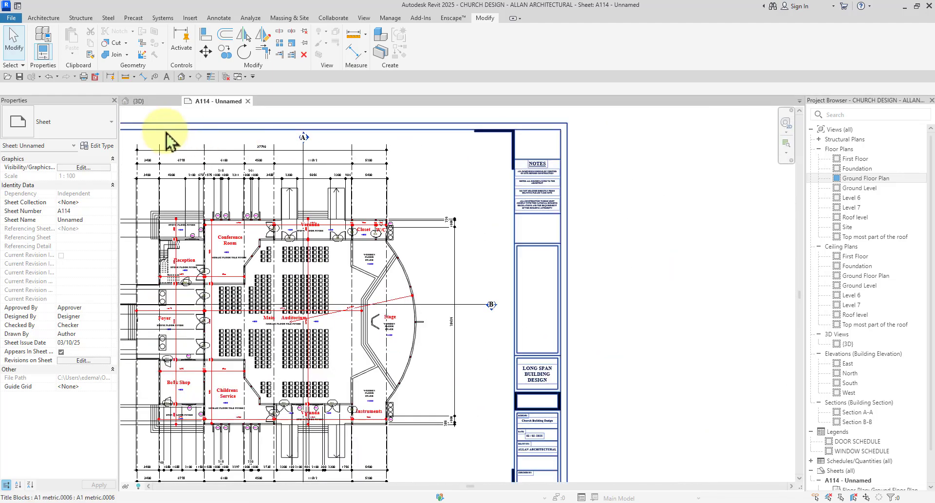
{"action": "scroll", "coordinate": [130, 142], "scroll_direction": "up", "scroll_amount": 5}
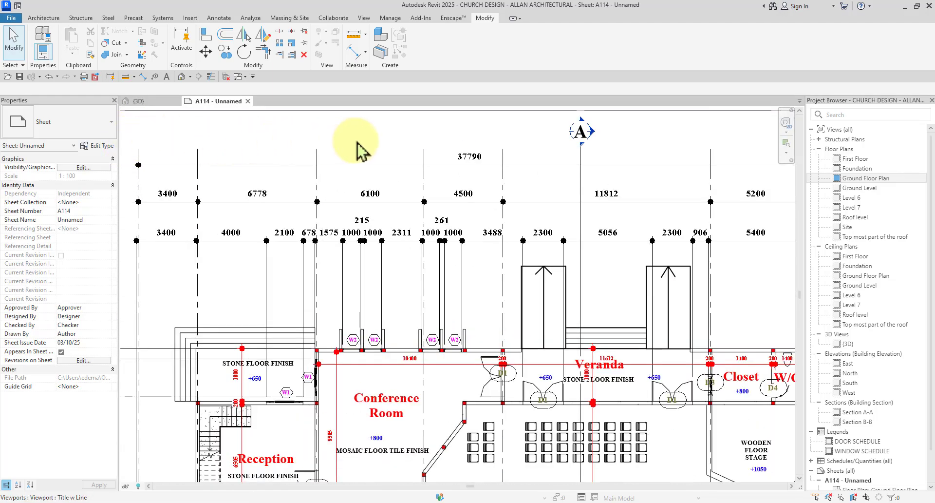
{"action": "scroll", "coordinate": [359, 142], "scroll_direction": "down", "scroll_amount": 3}
{"action": "scroll", "coordinate": [568, 146], "scroll_direction": "down", "scroll_amount": 1}
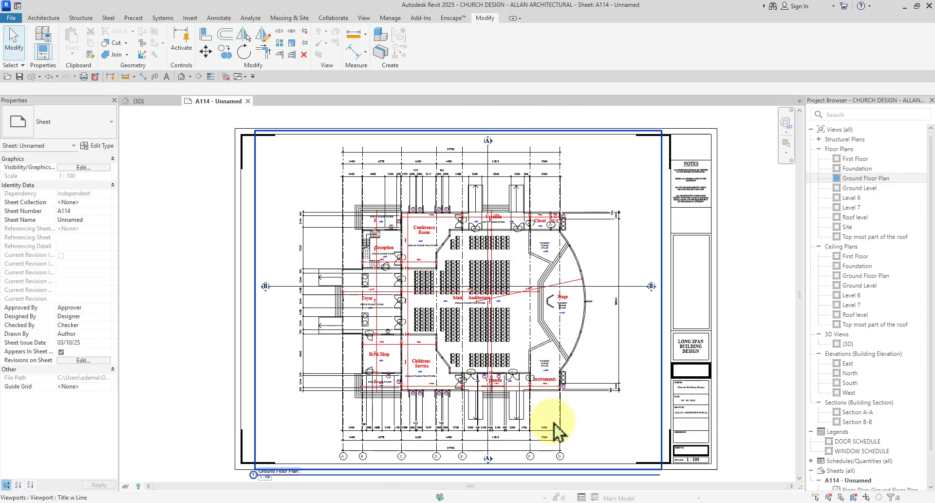
Open the Ground Floor Plan view at the dimension strings above the conference room
{"action": "double_click", "coordinate": [855, 178]}
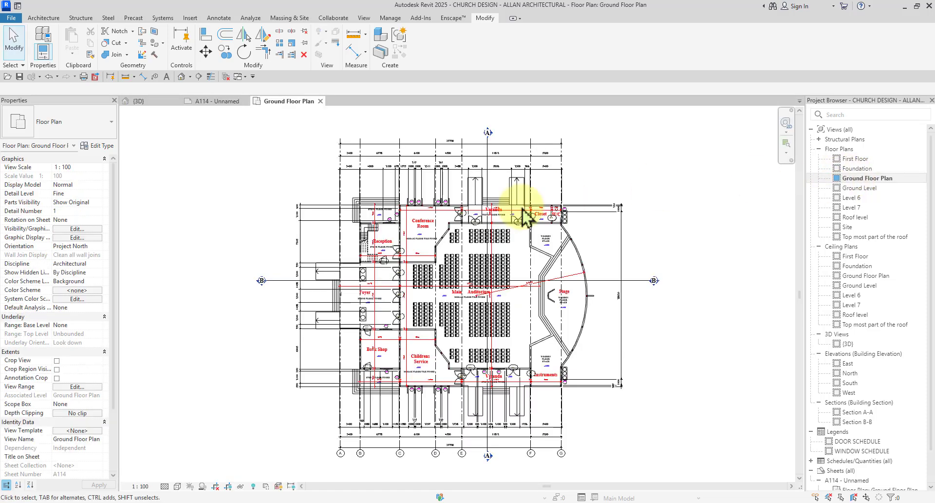
{"action": "scroll", "coordinate": [460, 238], "scroll_direction": "down", "scroll_amount": 5}
{"action": "scroll", "coordinate": [390, 195], "scroll_direction": "up", "scroll_amount": 8}
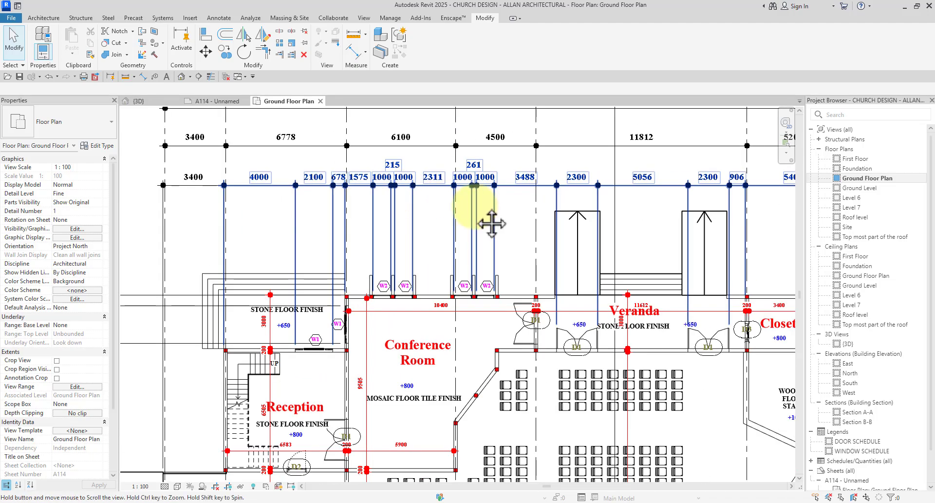
{"action": "scroll", "coordinate": [460, 287], "scroll_direction": "up", "scroll_amount": 5}
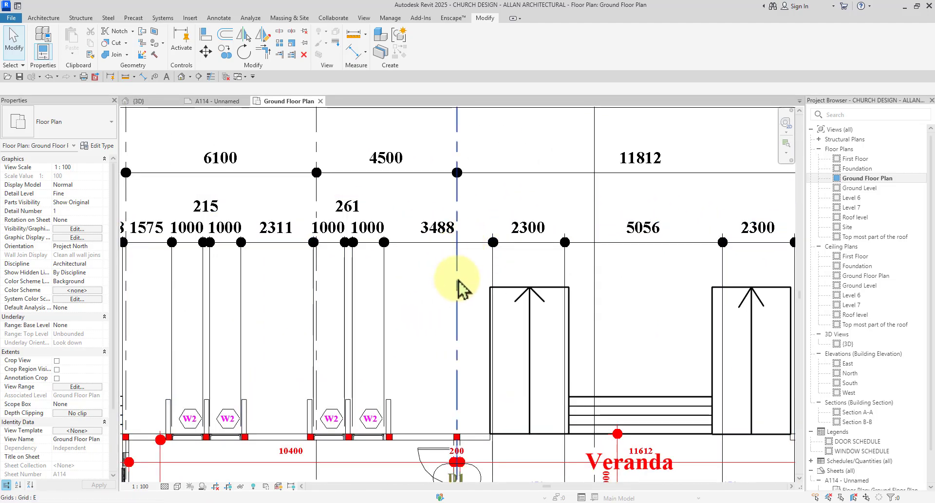
Enable plan view symbols at End 2 and set non-plan view symbols to Top for grid line E's 6.5mm Bubble type
{"action": "left_click", "coordinate": [458, 291]}
{"action": "scroll", "coordinate": [458, 292], "scroll_direction": "down", "scroll_amount": 8}
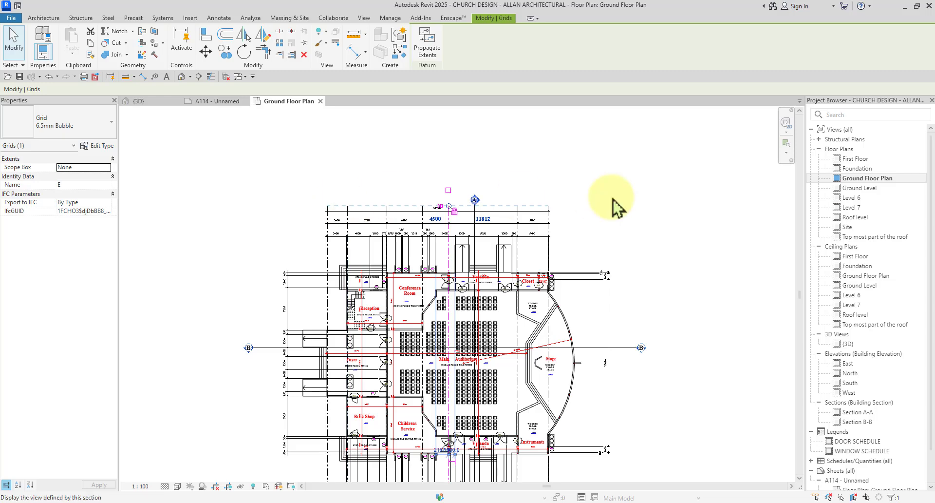
{"action": "left_click", "coordinate": [103, 146]}
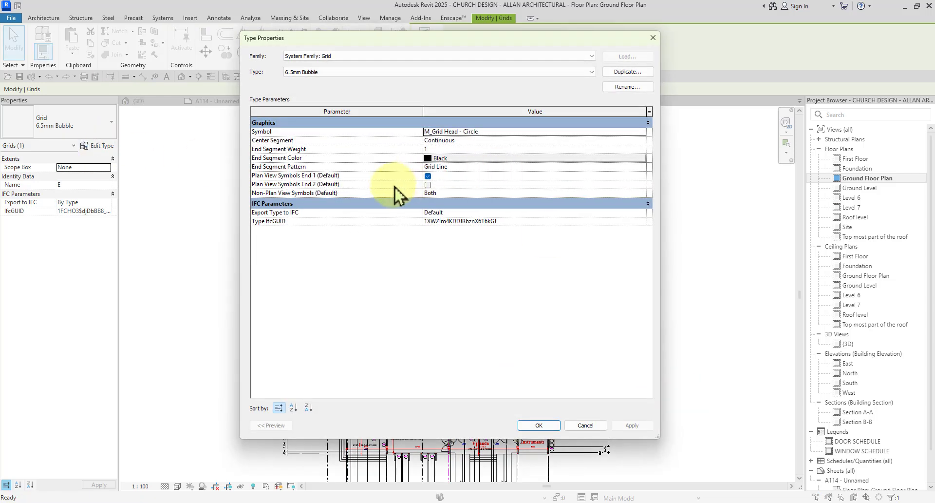
{"action": "left_click", "coordinate": [427, 184]}
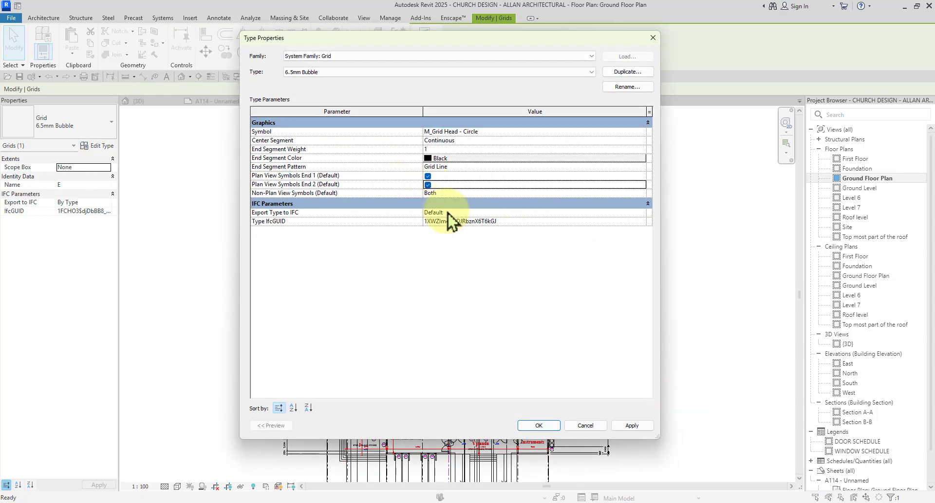
{"action": "left_click", "coordinate": [643, 192]}
{"action": "left_click", "coordinate": [642, 193]}
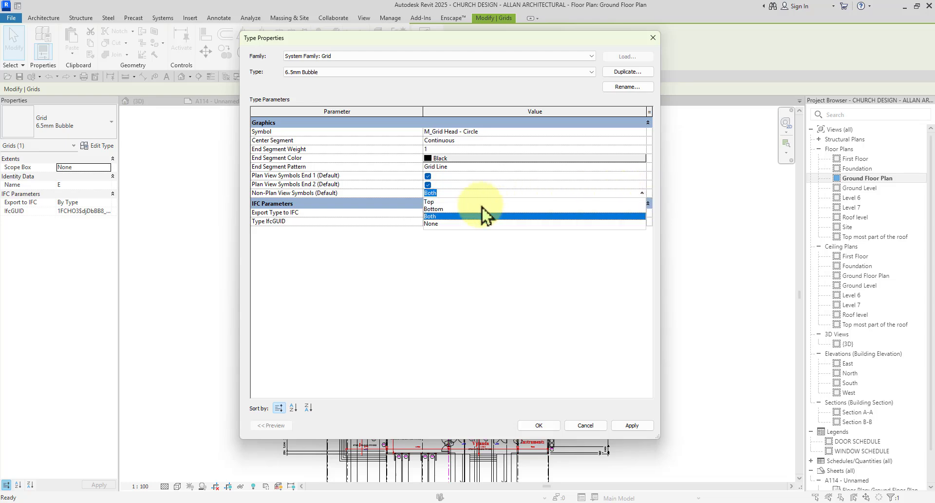
{"action": "left_click", "coordinate": [430, 201]}
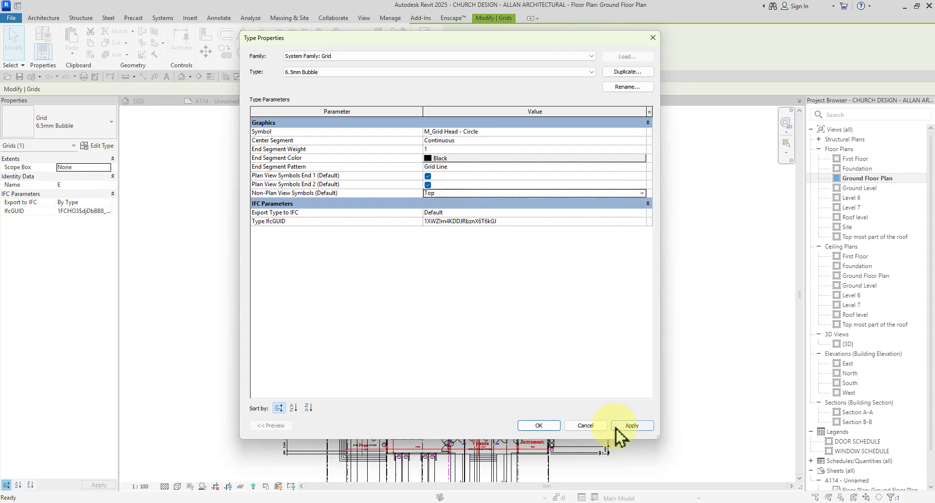
{"action": "left_click", "coordinate": [632, 425]}
{"action": "left_click", "coordinate": [697, 318]}
Examine the grid bubbles at the upper and lower ends of the ground floor plan's grid lines
{"action": "scroll", "coordinate": [720, 319], "scroll_direction": "down", "scroll_amount": 2}
{"action": "middle_click_drag", "start_coordinate": [724, 318], "coordinate": [657, 294]}
{"action": "scroll", "coordinate": [420, 334], "scroll_direction": "up", "scroll_amount": 3}
{"action": "scroll", "coordinate": [421, 335], "scroll_direction": "down", "scroll_amount": 2}
{"action": "middle_click_drag", "start_coordinate": [640, 263], "coordinate": [636, 262]}
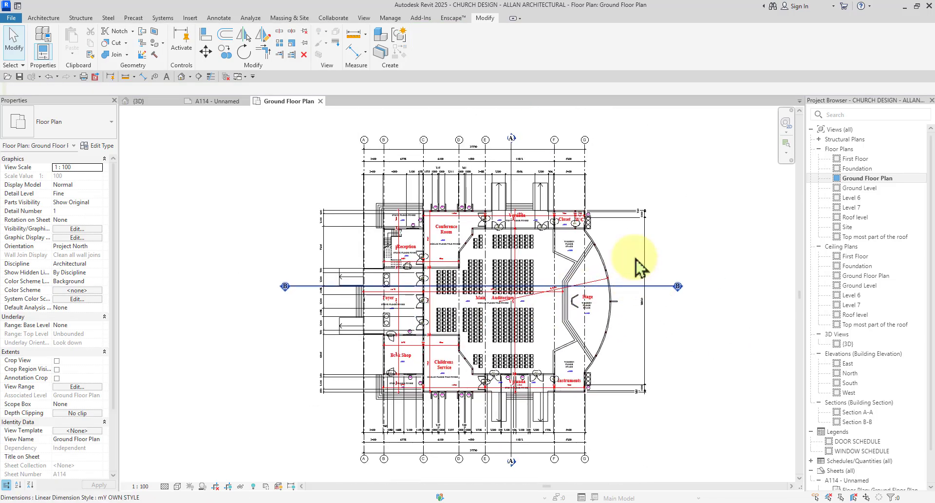
{"action": "scroll", "coordinate": [636, 260], "scroll_direction": "up", "scroll_amount": 1}
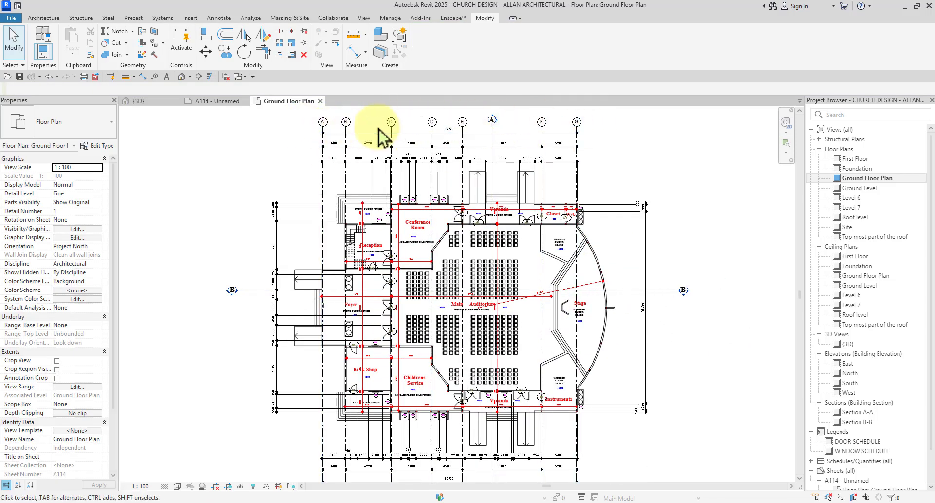
{"action": "scroll", "coordinate": [626, 154], "scroll_direction": "down", "scroll_amount": 1}
{"action": "middle_click_drag", "start_coordinate": [696, 216], "coordinate": [693, 218]}
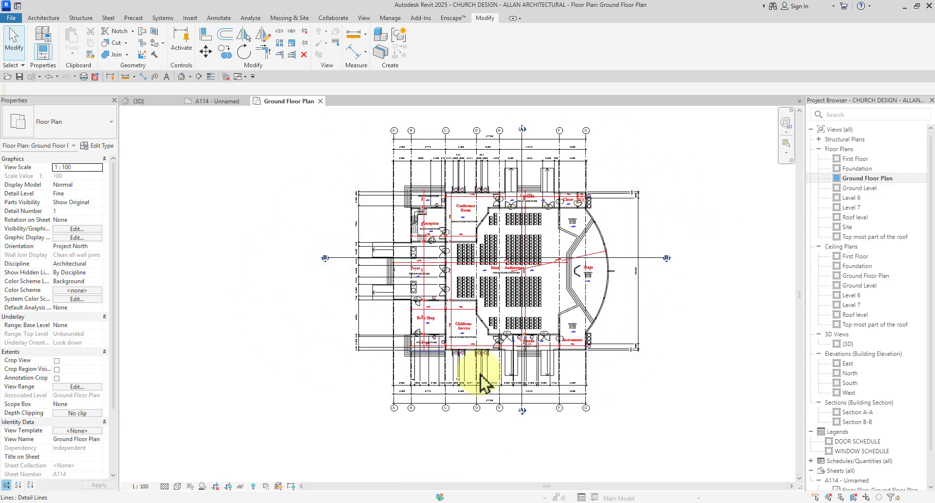
Open the East building elevation view
{"action": "double_click", "coordinate": [850, 364]}
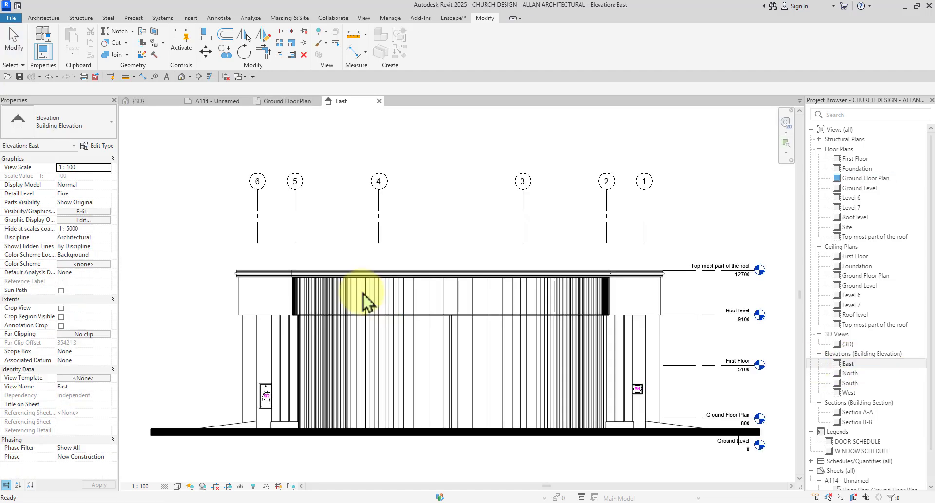
Extend the lower ends of the grid lines in the East elevation down past the ground level slab
{"action": "left_click", "coordinate": [540, 242]}
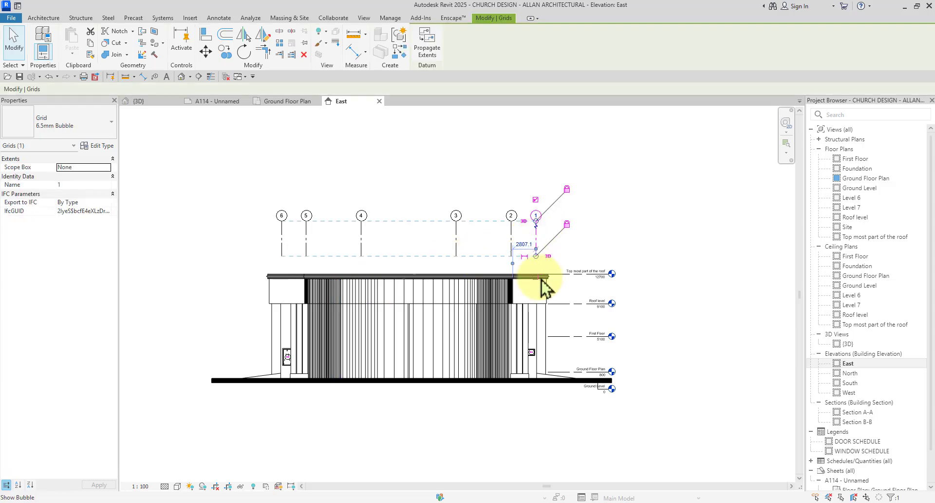
{"action": "scroll", "coordinate": [560, 258], "scroll_direction": "up", "scroll_amount": 3}
{"action": "scroll", "coordinate": [617, 319], "scroll_direction": "up", "scroll_amount": 2}
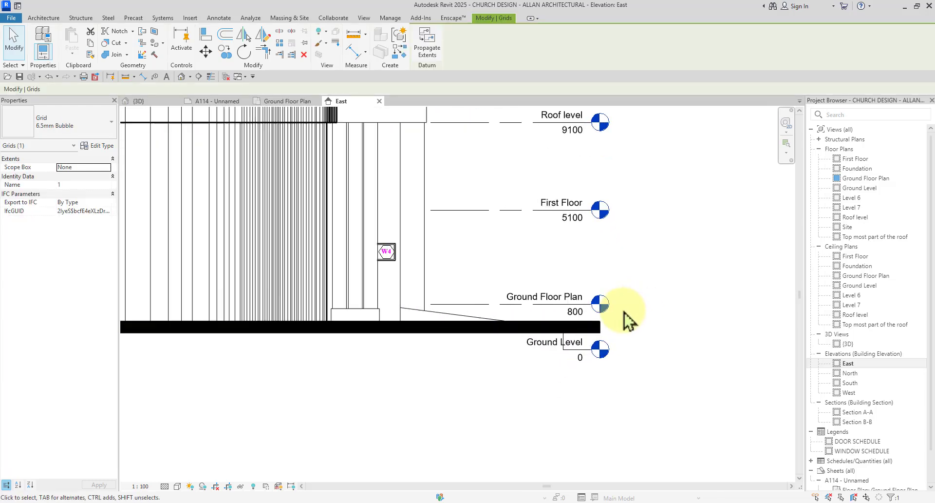
{"action": "scroll", "coordinate": [536, 307], "scroll_direction": "down", "scroll_amount": 2}
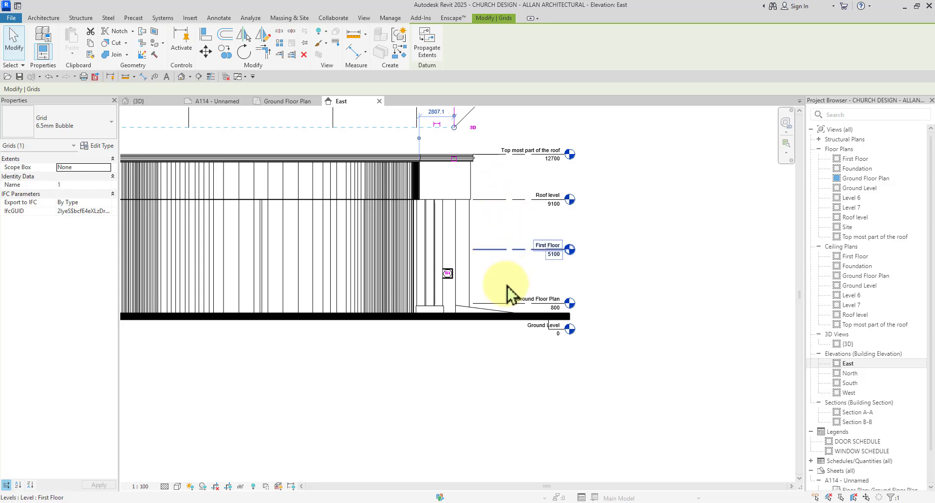
{"action": "scroll", "coordinate": [465, 317], "scroll_direction": "up", "scroll_amount": 2}
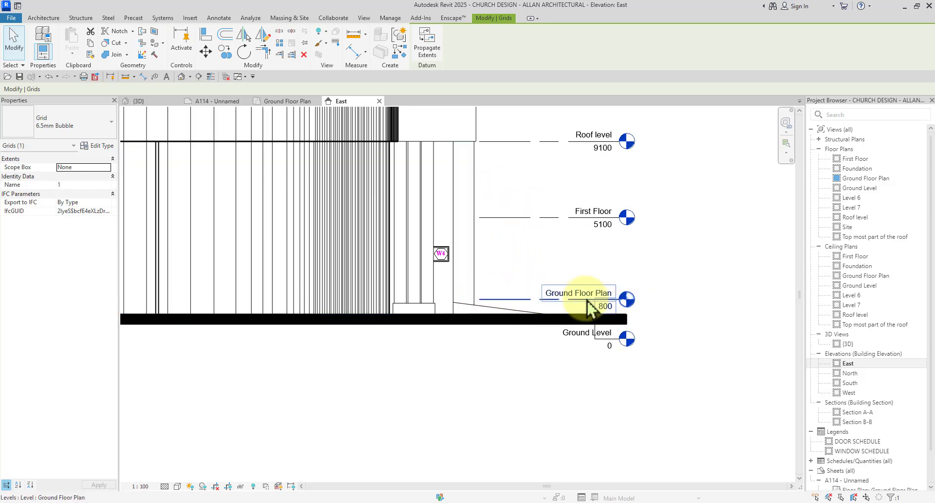
{"action": "scroll", "coordinate": [597, 292], "scroll_direction": "down", "scroll_amount": 3}
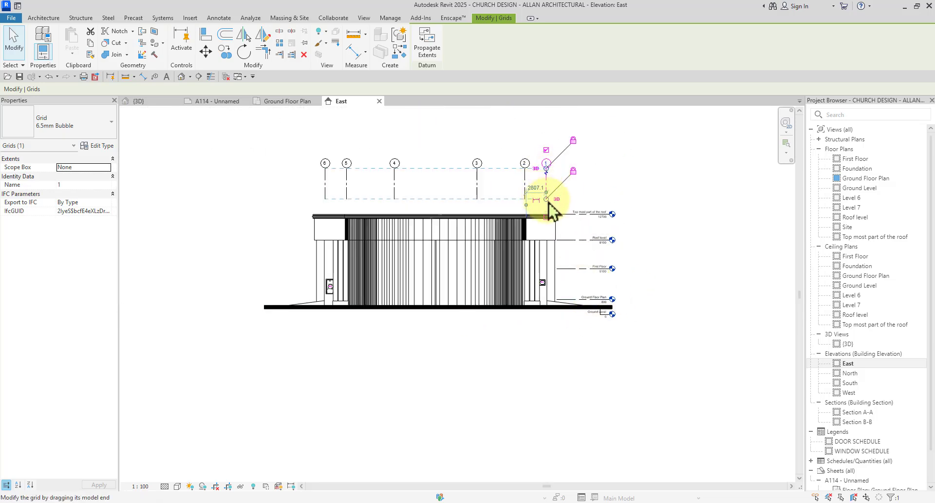
{"action": "left_click_drag", "start_coordinate": [548, 200], "coordinate": [534, 377]}
{"action": "scroll", "coordinate": [547, 209], "scroll_direction": "up", "scroll_amount": 4}
{"action": "scroll", "coordinate": [528, 209], "scroll_direction": "down", "scroll_amount": 5}
{"action": "scroll", "coordinate": [539, 337], "scroll_direction": "up", "scroll_amount": 5}
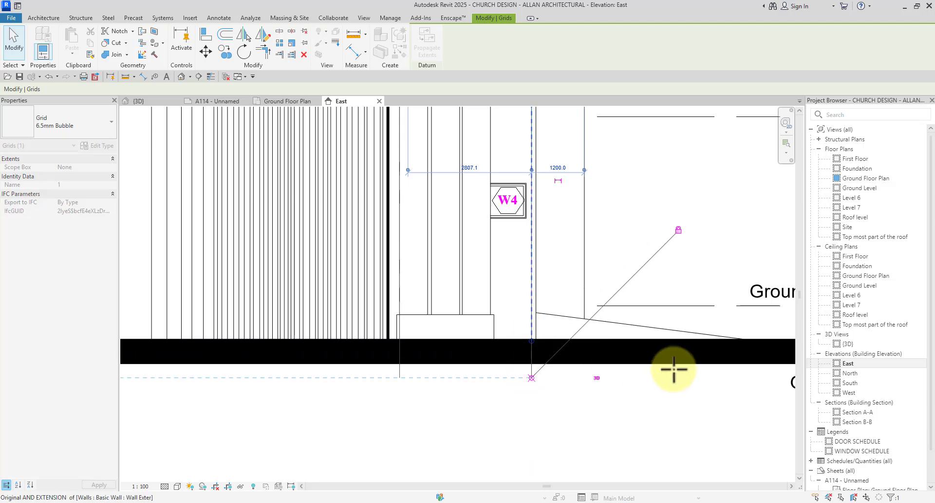
{"action": "scroll", "coordinate": [616, 380], "scroll_direction": "down", "scroll_amount": 5}
{"action": "left_click", "coordinate": [750, 349]}
{"action": "scroll", "coordinate": [591, 386], "scroll_direction": "down", "scroll_amount": 4}
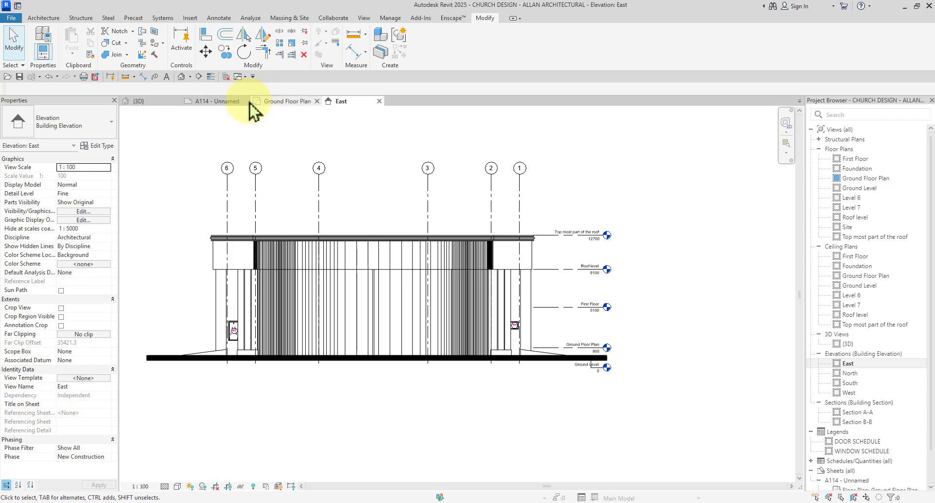
Return to the Ground Floor Plan view and check the grid bubbles at both ends of its grid lines
{"action": "left_click", "coordinate": [229, 101]}
{"action": "left_click", "coordinate": [282, 101]}
{"action": "scroll", "coordinate": [331, 222], "scroll_direction": "up", "scroll_amount": 6}
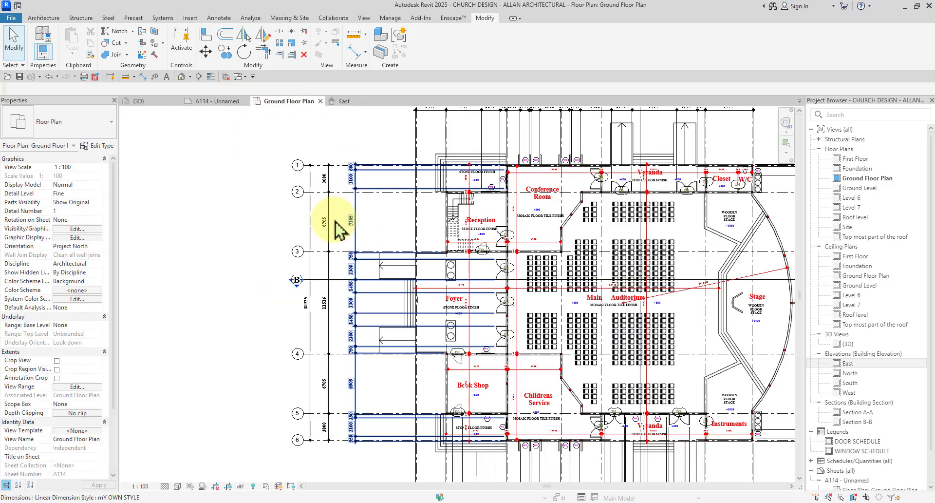
{"action": "scroll", "coordinate": [306, 265], "scroll_direction": "down", "scroll_amount": 5}
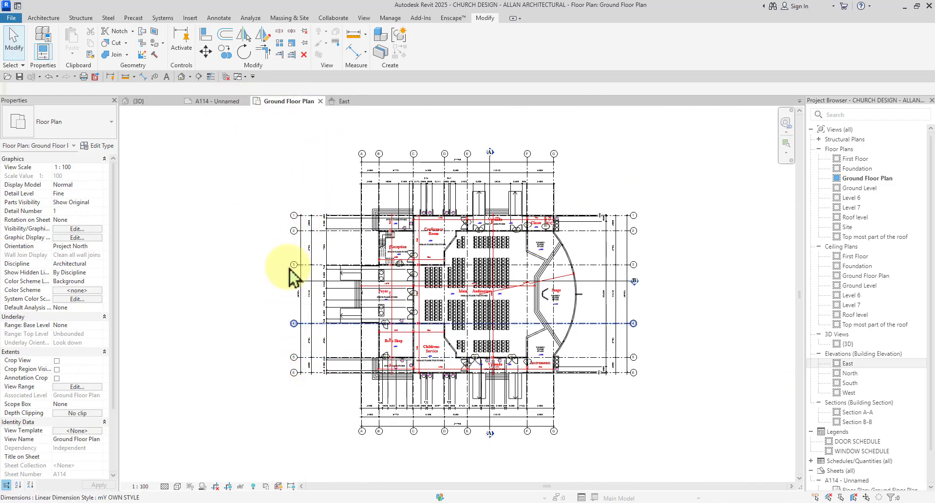
{"action": "scroll", "coordinate": [660, 297], "scroll_direction": "up", "scroll_amount": 3}
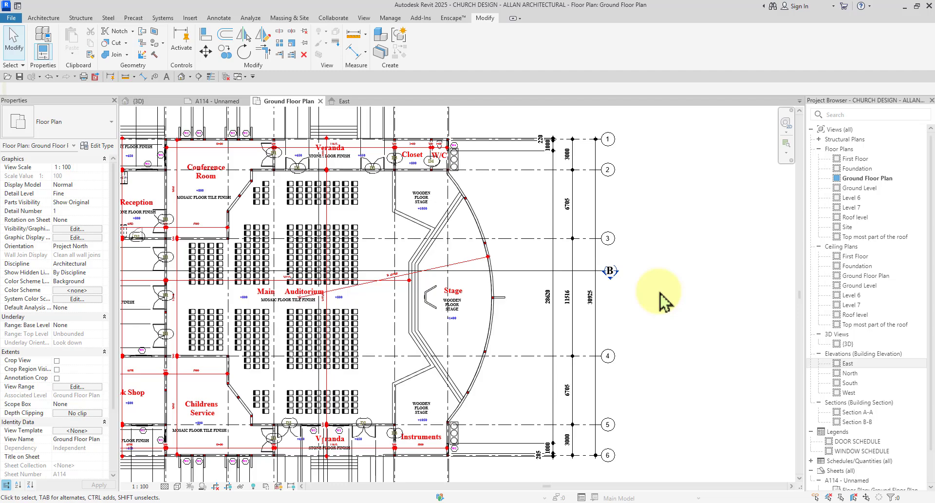
{"action": "scroll", "coordinate": [643, 336], "scroll_direction": "down", "scroll_amount": 3}
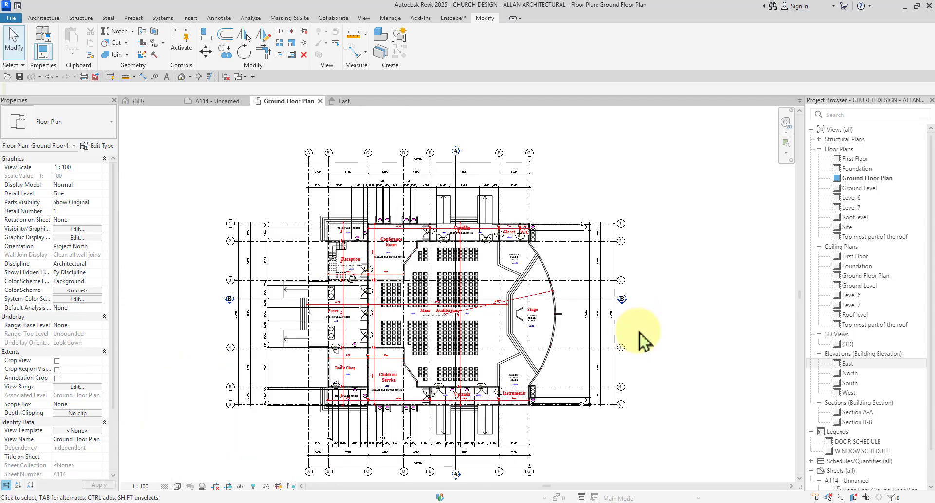
On sheet A114, move the Ground Floor Plan viewport title up so it sits inside the sheet border
{"action": "left_click", "coordinate": [207, 101]}
{"action": "scroll", "coordinate": [238, 207], "scroll_direction": "up", "scroll_amount": 2}
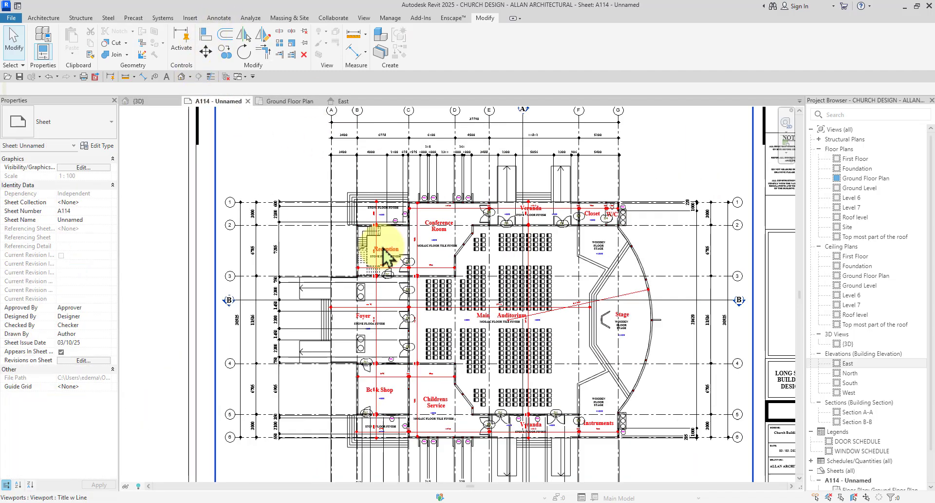
{"action": "scroll", "coordinate": [420, 262], "scroll_direction": "down", "scroll_amount": 4}
{"action": "scroll", "coordinate": [373, 319], "scroll_direction": "up", "scroll_amount": 2}
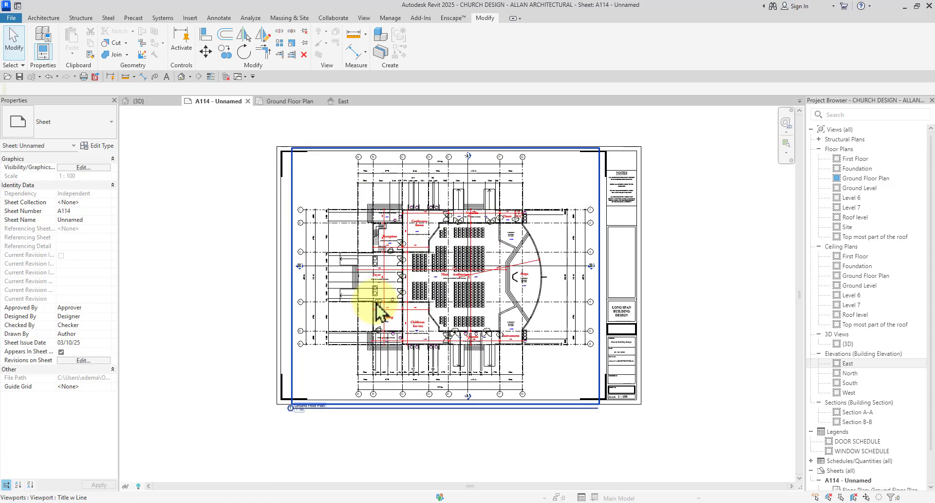
{"action": "scroll", "coordinate": [286, 439], "scroll_direction": "up", "scroll_amount": 2}
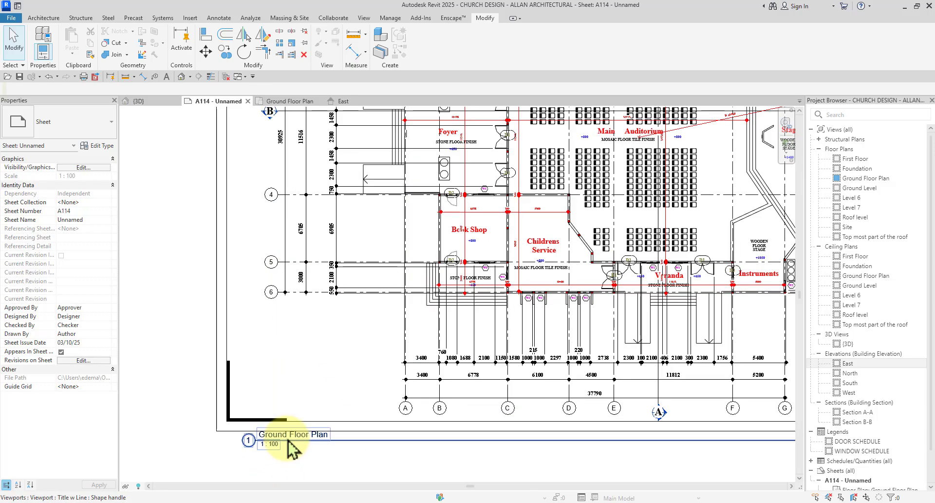
{"action": "left_click", "coordinate": [288, 444]}
{"action": "scroll", "coordinate": [305, 438], "scroll_direction": "up", "scroll_amount": 2}
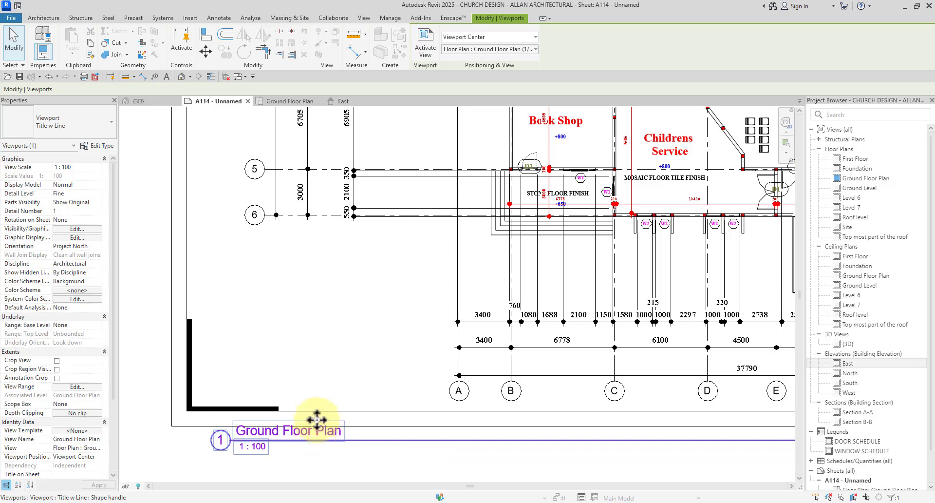
{"action": "left_click_drag", "start_coordinate": [310, 433], "coordinate": [313, 372]}
{"action": "scroll", "coordinate": [314, 389], "scroll_direction": "down", "scroll_amount": 3}
{"action": "left_click", "coordinate": [334, 396]}
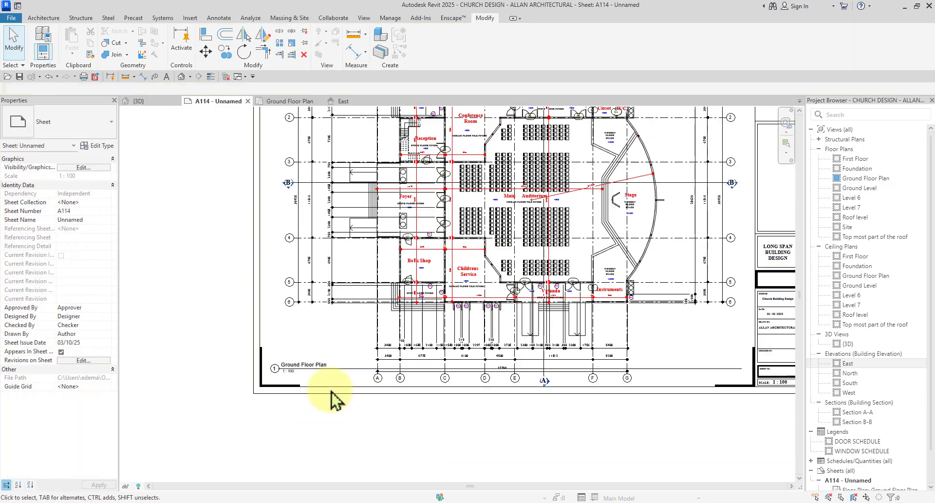
Shorten the Ground Floor Plan viewport's title line to just past the end of the title text
{"action": "left_click", "coordinate": [341, 373]}
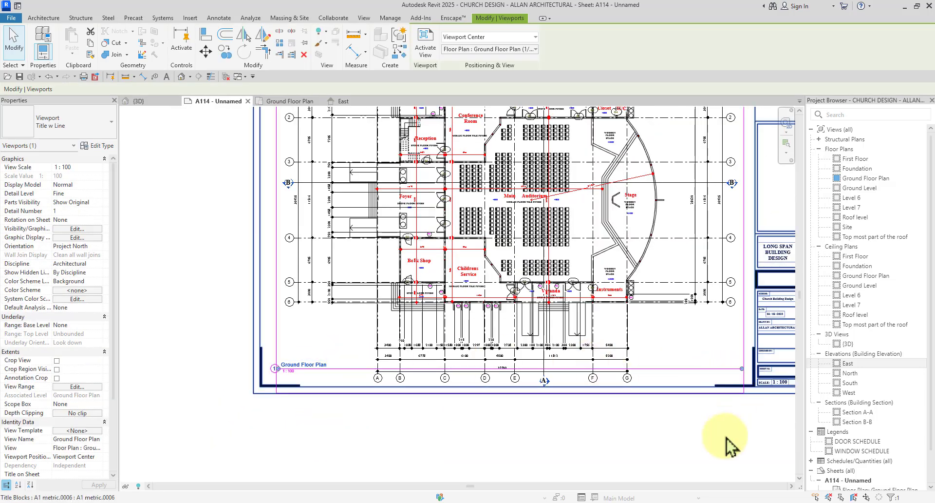
{"action": "left_click", "coordinate": [738, 394]}
{"action": "left_click", "coordinate": [733, 369]}
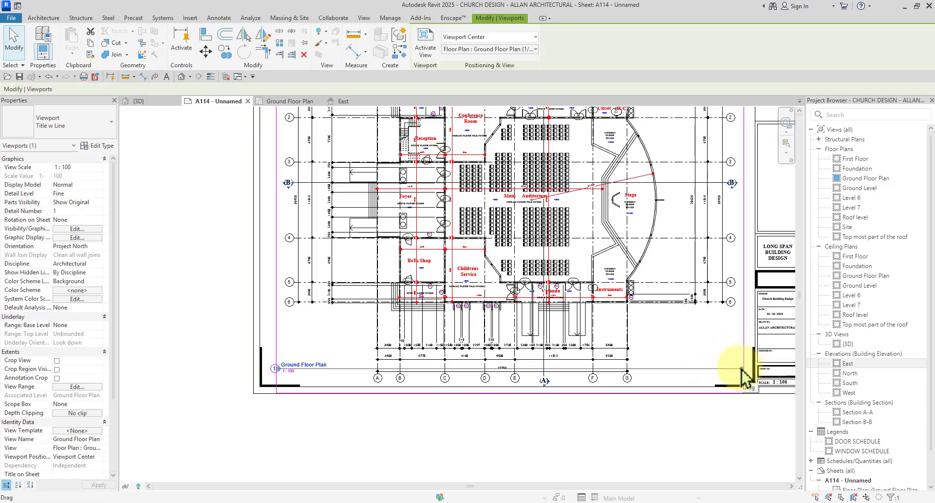
{"action": "left_click_drag", "start_coordinate": [742, 370], "coordinate": [328, 380]}
{"action": "left_click", "coordinate": [298, 434]}
{"action": "scroll", "coordinate": [282, 380], "scroll_direction": "up", "scroll_amount": 6}
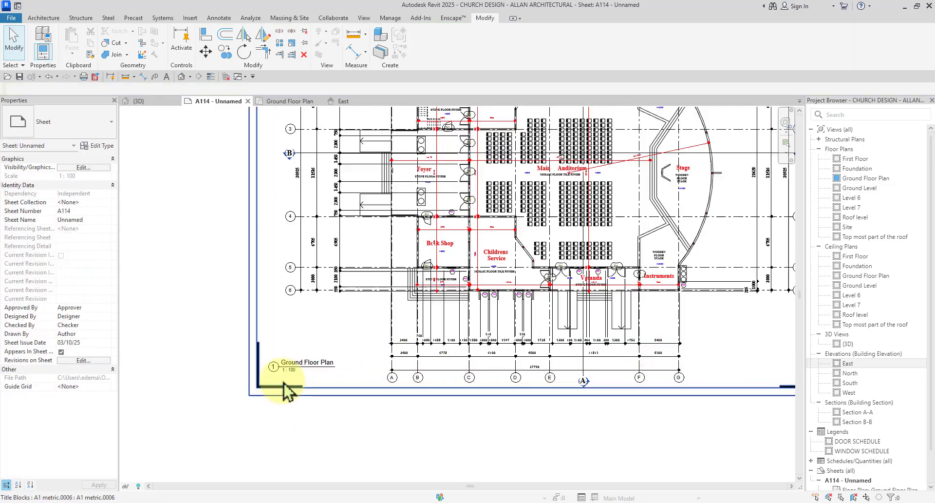
{"action": "scroll", "coordinate": [233, 375], "scroll_direction": "down", "scroll_amount": 8}
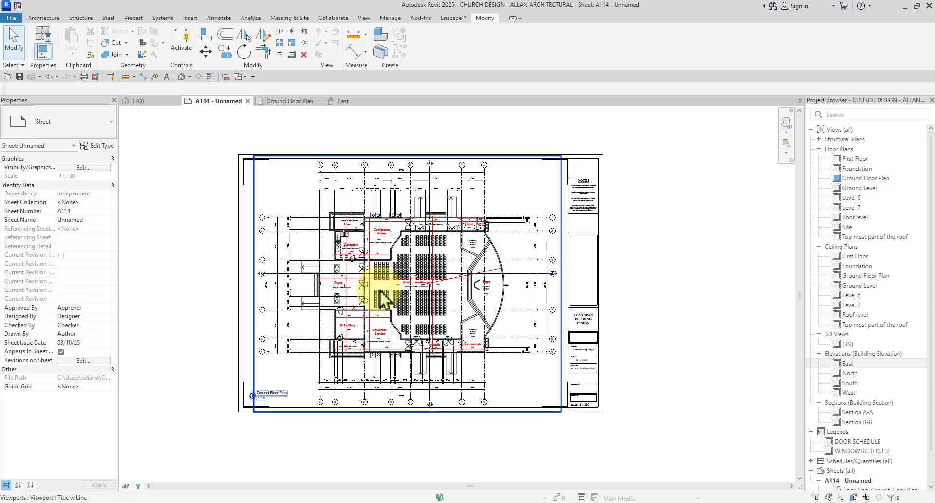
{"action": "scroll", "coordinate": [263, 423], "scroll_direction": "up", "scroll_amount": 2}
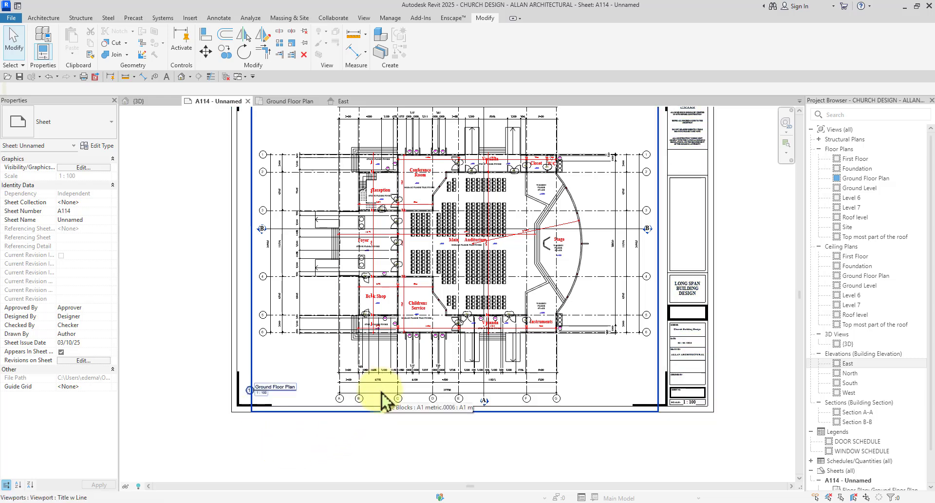
{"action": "scroll", "coordinate": [310, 404], "scroll_direction": "down", "scroll_amount": 2}
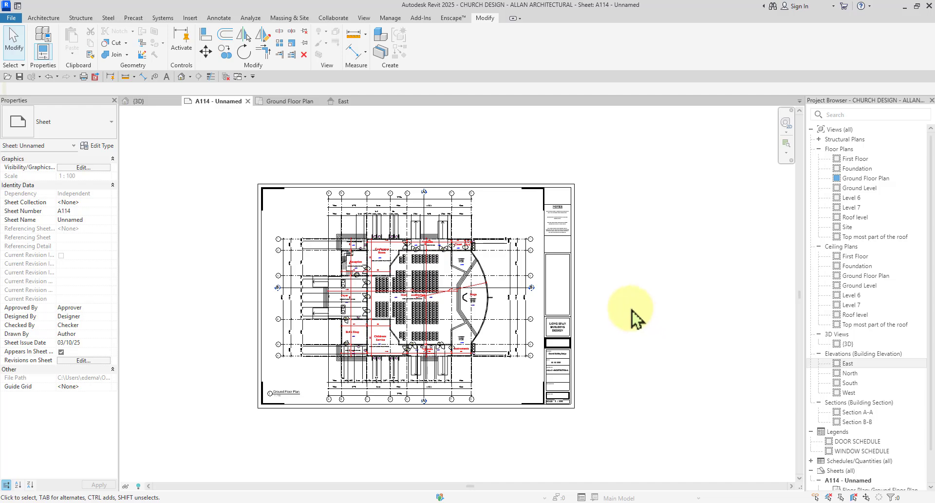
{"action": "scroll", "coordinate": [630, 309], "scroll_direction": "down", "scroll_amount": 3}
{"action": "scroll", "coordinate": [660, 319], "scroll_direction": "up", "scroll_amount": 4}
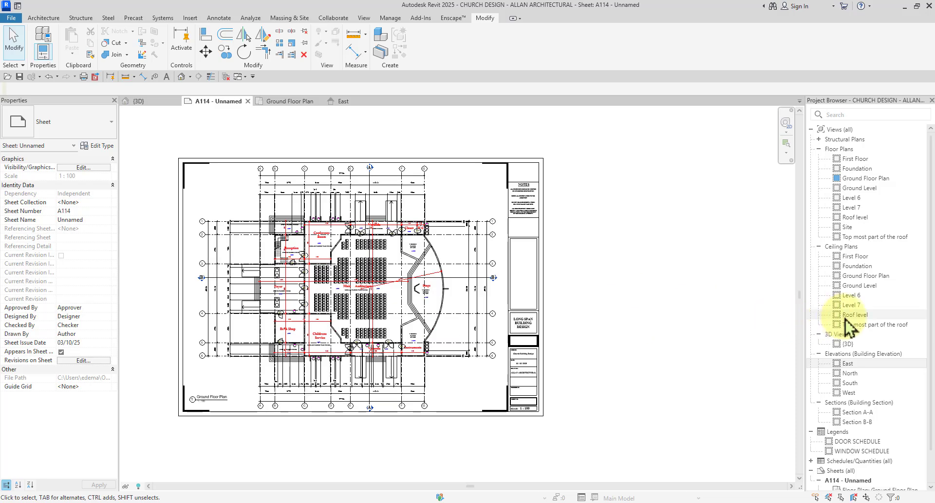
Create a new sheet using the A1 metric.0006 title block
{"action": "scroll", "coordinate": [850, 331], "scroll_direction": "down", "scroll_amount": 3}
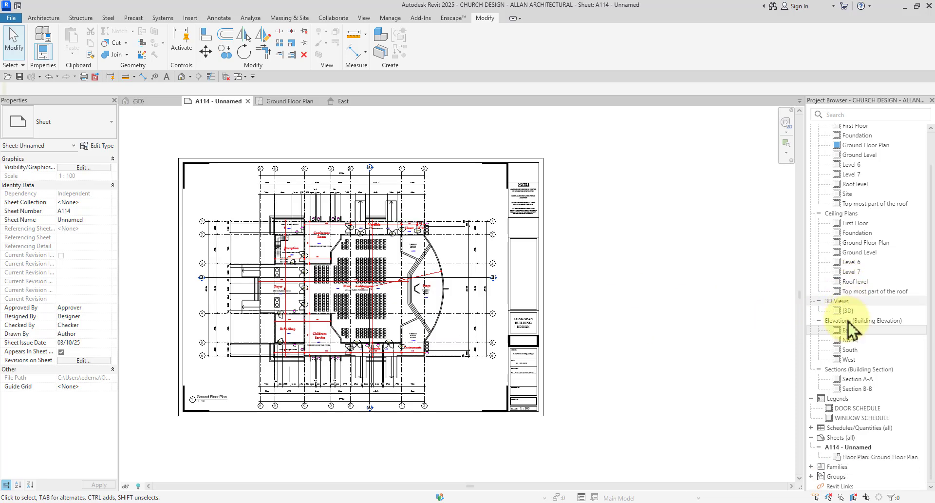
{"action": "right_click", "coordinate": [840, 437]}
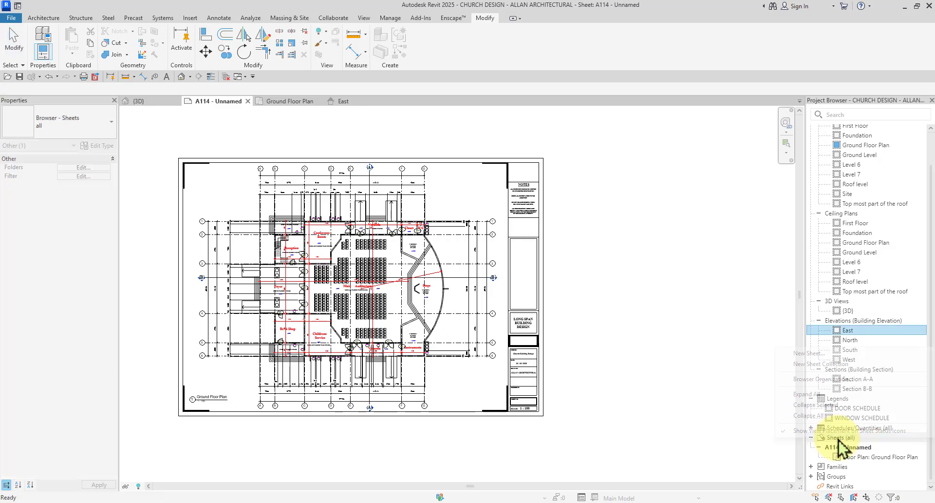
{"action": "left_click", "coordinate": [818, 352]}
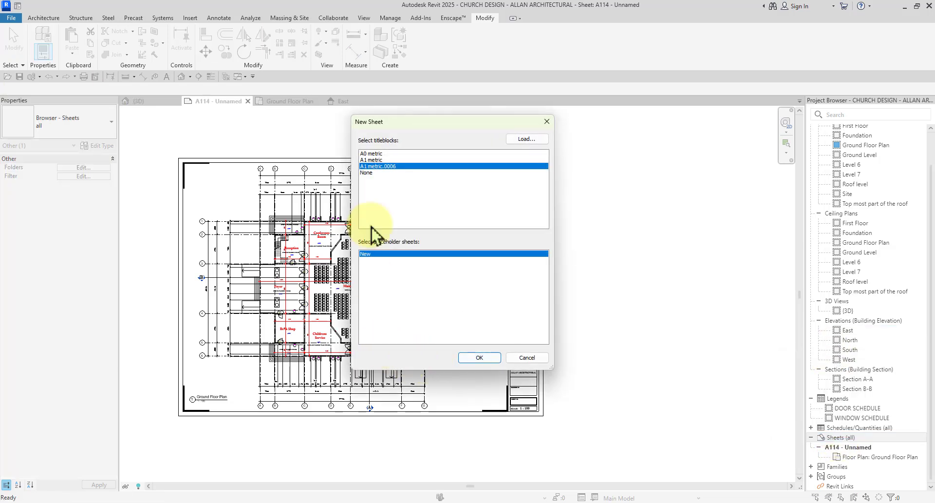
{"action": "left_click", "coordinate": [485, 358]}
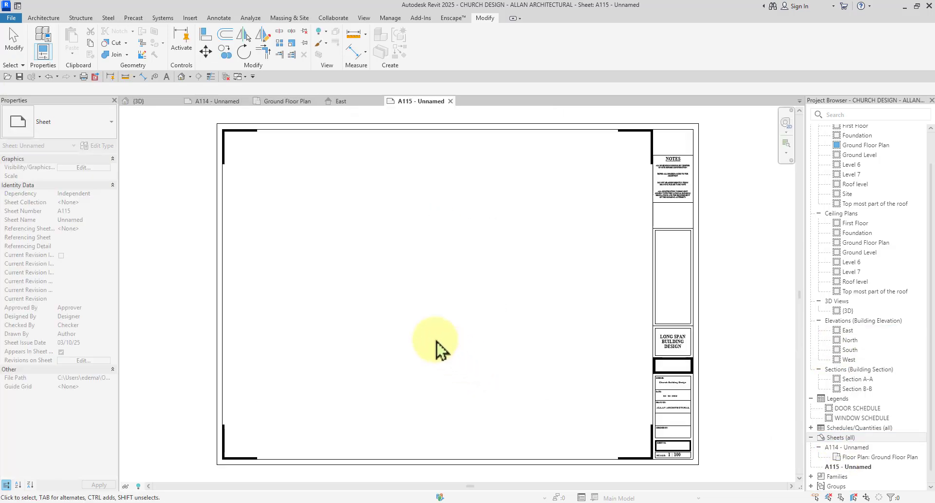
Place the First Floor floor plan view on sheet A115, centred within the drawing area
{"action": "scroll", "coordinate": [860, 218], "scroll_direction": "up", "scroll_amount": 1}
{"action": "scroll", "coordinate": [861, 218], "scroll_direction": "up", "scroll_amount": 2}
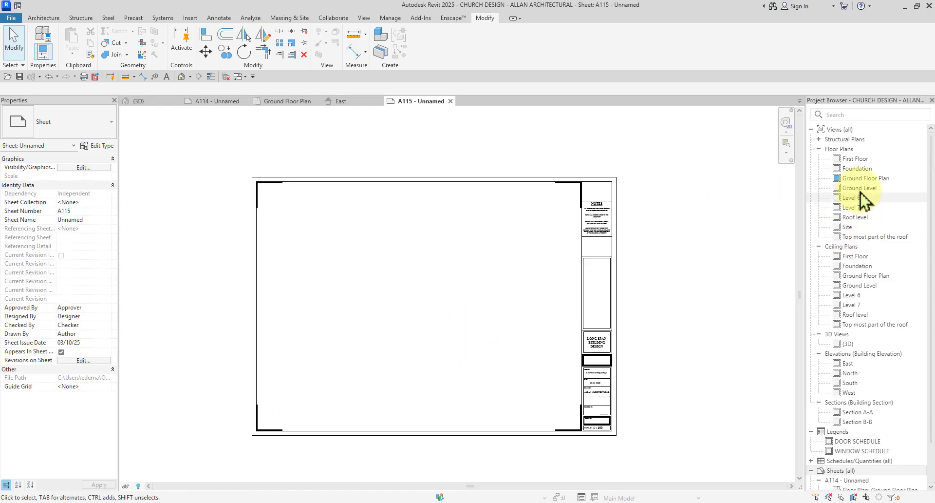
{"action": "left_click_drag", "start_coordinate": [858, 163], "coordinate": [414, 306]}
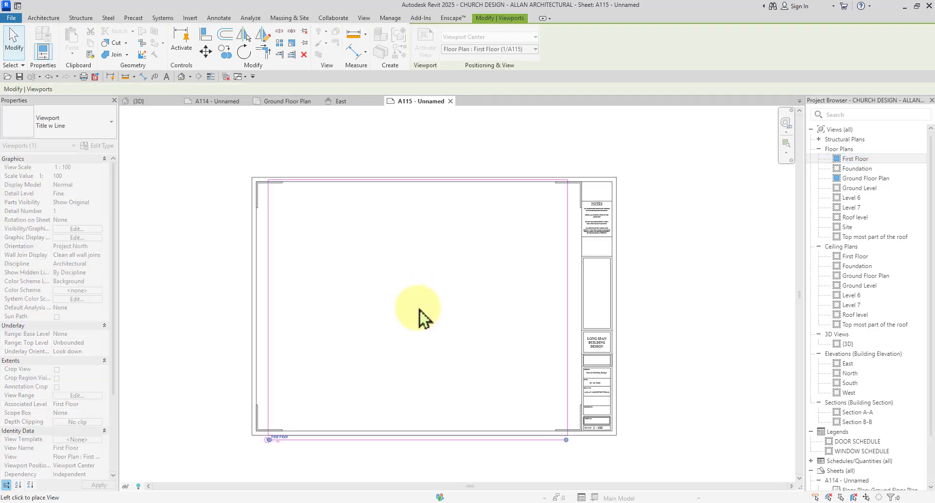
{"action": "left_click", "coordinate": [423, 315]}
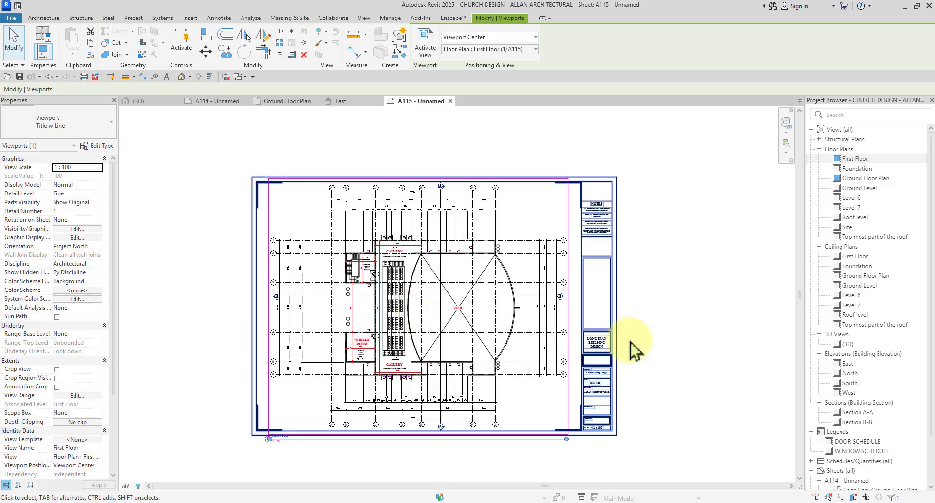
{"action": "left_click", "coordinate": [668, 327]}
Move the First Floor viewport title up so it sits inside the border of sheet A115
{"action": "scroll", "coordinate": [282, 424], "scroll_direction": "up", "scroll_amount": 4}
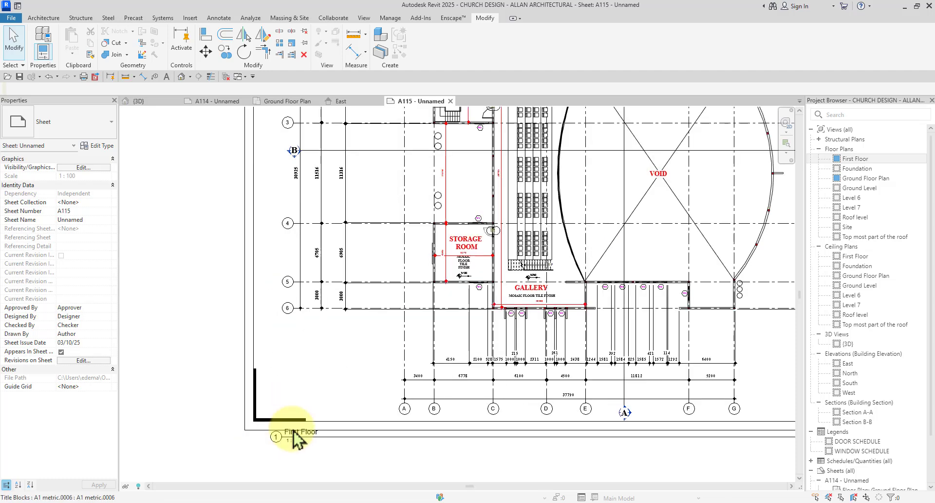
{"action": "left_click", "coordinate": [339, 435]}
{"action": "scroll", "coordinate": [331, 439], "scroll_direction": "up", "scroll_amount": 2}
{"action": "left_click_drag", "start_coordinate": [330, 438], "coordinate": [365, 357]}
{"action": "scroll", "coordinate": [385, 390], "scroll_direction": "down", "scroll_amount": 3}
{"action": "left_click", "coordinate": [418, 457]}
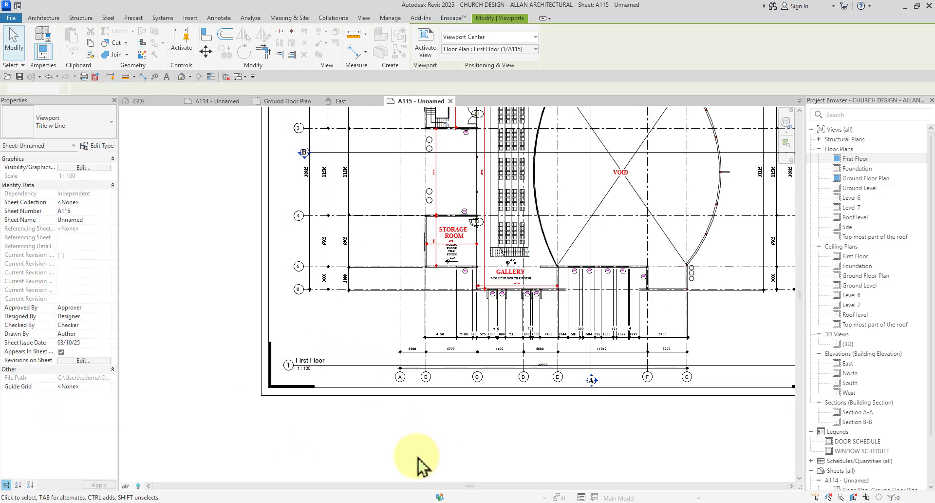
Shorten the First Floor viewport's title line so it ends a little beyond the title text
{"action": "left_click", "coordinate": [366, 331]}
{"action": "scroll", "coordinate": [369, 331], "scroll_direction": "down", "scroll_amount": 3}
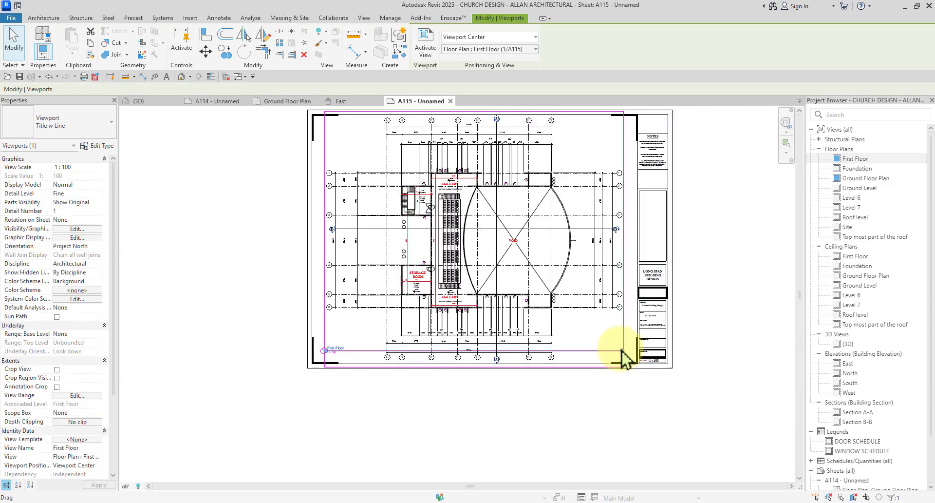
{"action": "left_click_drag", "start_coordinate": [622, 350], "coordinate": [359, 350]}
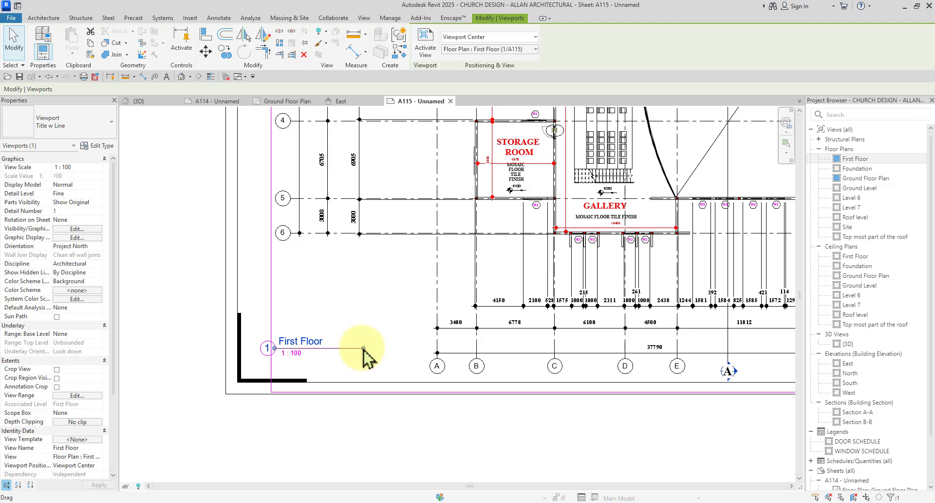
{"action": "left_click_drag", "start_coordinate": [363, 349], "coordinate": [381, 349]}
{"action": "left_click", "coordinate": [365, 418]}
{"action": "scroll", "coordinate": [365, 417], "scroll_direction": "down", "scroll_amount": 5}
{"action": "middle_click_drag", "start_coordinate": [415, 428], "coordinate": [354, 449]}
{"action": "scroll", "coordinate": [529, 365], "scroll_direction": "down", "scroll_amount": 3}
{"action": "scroll", "coordinate": [732, 371], "scroll_direction": "up", "scroll_amount": 2}
{"action": "scroll", "coordinate": [735, 379], "scroll_direction": "up", "scroll_amount": 1}
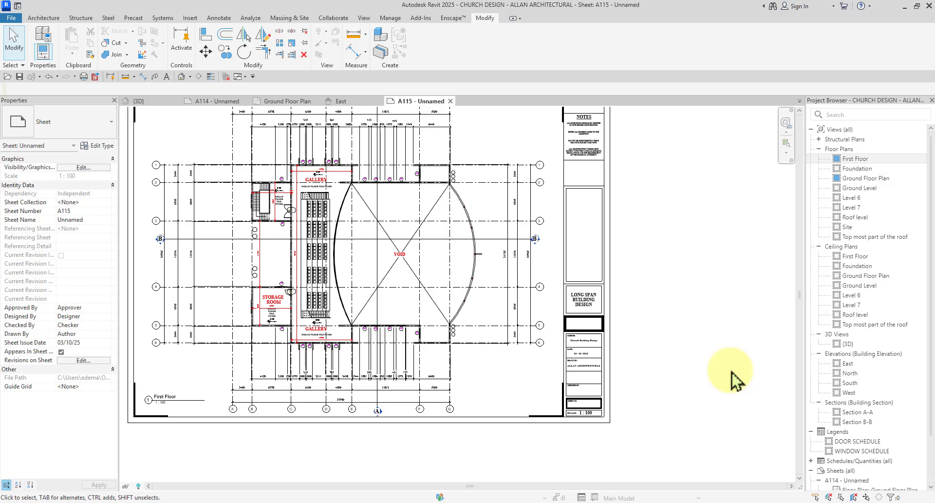
Create another new sheet for the North elevation using the A1 metric.0006 title block
{"action": "scroll", "coordinate": [547, 198], "scroll_direction": "down", "scroll_amount": 3}
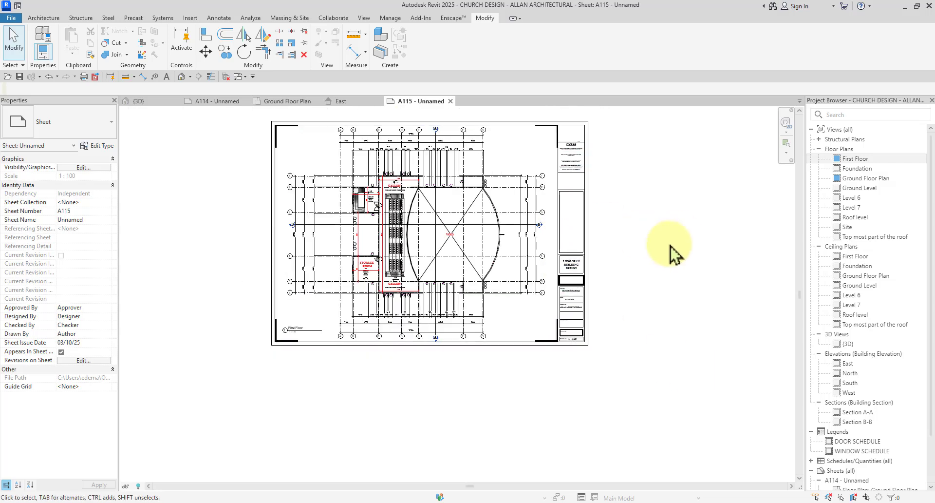
{"action": "scroll", "coordinate": [859, 384], "scroll_direction": "down", "scroll_amount": 3}
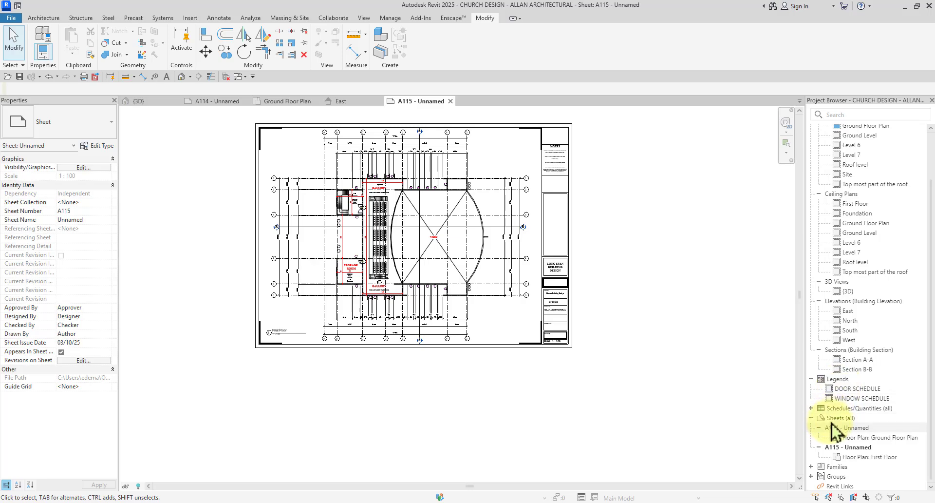
{"action": "right_click", "coordinate": [833, 419]}
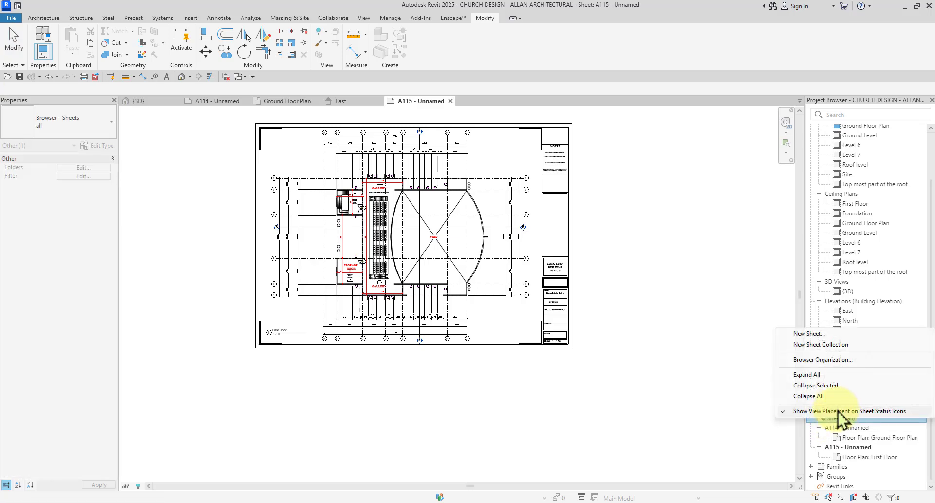
{"action": "left_click", "coordinate": [838, 334]}
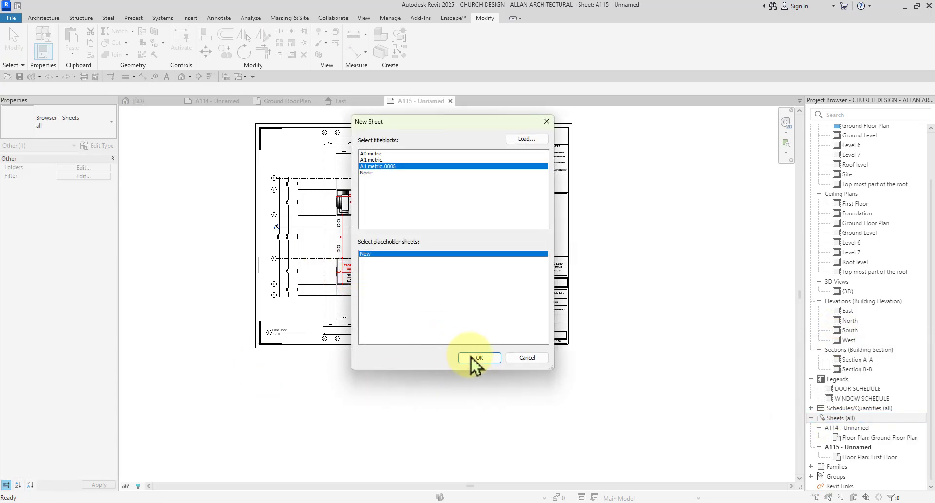
{"action": "left_click", "coordinate": [473, 359]}
Place the North building elevation on sheet A116, roughly centred within the drawing area
{"action": "scroll", "coordinate": [421, 290], "scroll_direction": "down", "scroll_amount": 2}
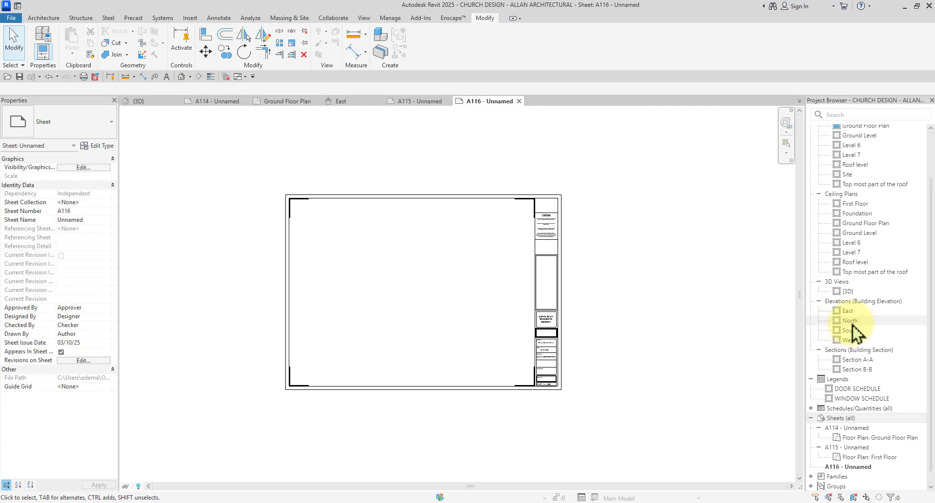
{"action": "left_click", "coordinate": [852, 321]}
{"action": "left_click_drag", "start_coordinate": [853, 326], "coordinate": [568, 306]}
{"action": "left_click_drag", "start_coordinate": [424, 303], "coordinate": [424, 303]}
{"action": "left_click", "coordinate": [413, 298]}
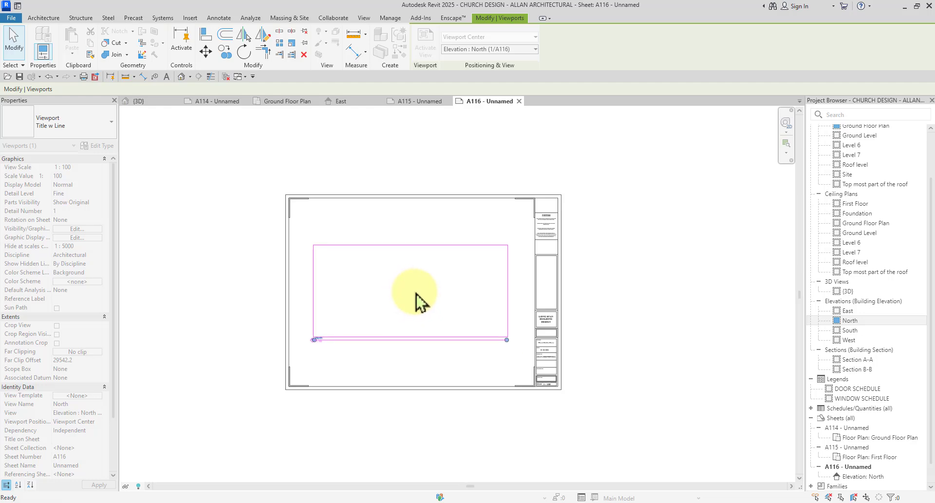
Examine the North elevation's placement, its level markers and the title block on sheet A116
{"action": "scroll", "coordinate": [654, 318], "scroll_direction": "up", "scroll_amount": 3}
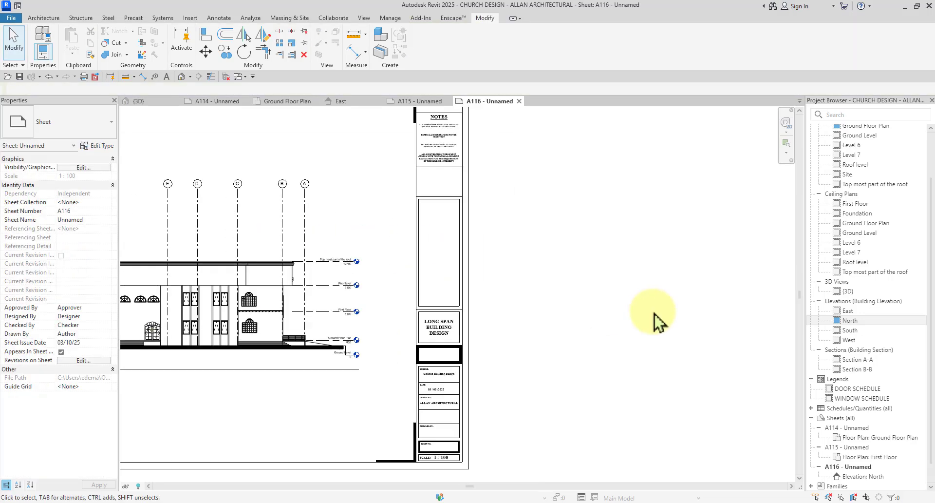
{"action": "scroll", "coordinate": [655, 320], "scroll_direction": "down", "scroll_amount": 3}
{"action": "scroll", "coordinate": [362, 329], "scroll_direction": "up", "scroll_amount": 4}
{"action": "scroll", "coordinate": [362, 320], "scroll_direction": "up", "scroll_amount": 3}
{"action": "scroll", "coordinate": [434, 314], "scroll_direction": "down", "scroll_amount": 6}
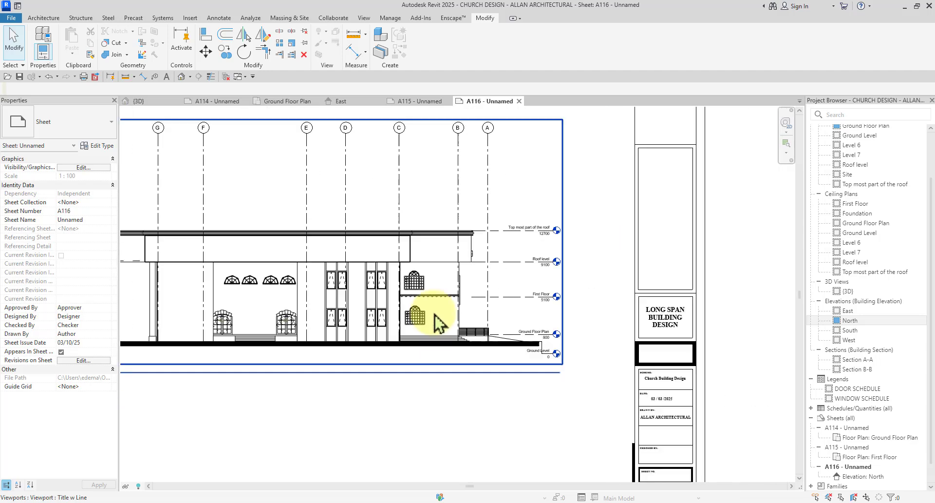
{"action": "scroll", "coordinate": [690, 275], "scroll_direction": "down", "scroll_amount": 2}
{"action": "middle_click_drag", "start_coordinate": [691, 276], "coordinate": [665, 289]}
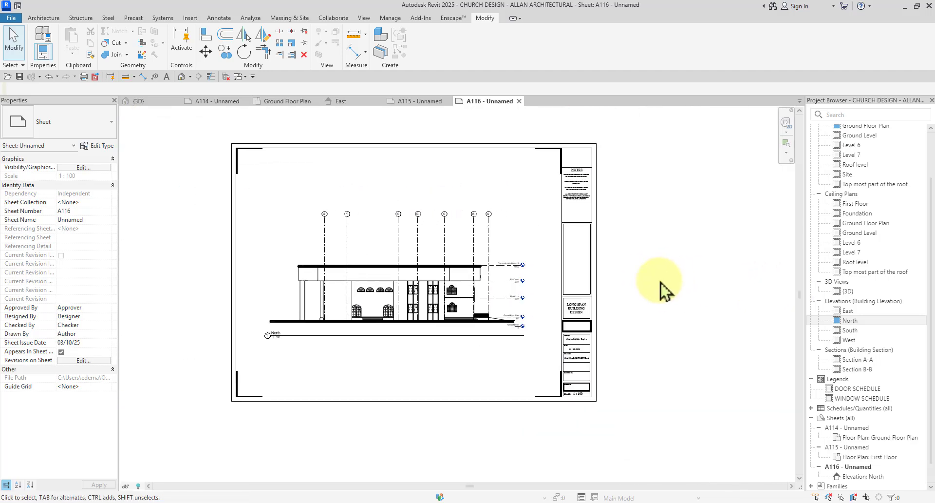
{"action": "scroll", "coordinate": [665, 288], "scroll_direction": "up", "scroll_amount": 1}
{"action": "scroll", "coordinate": [855, 444], "scroll_direction": "down", "scroll_amount": 1}
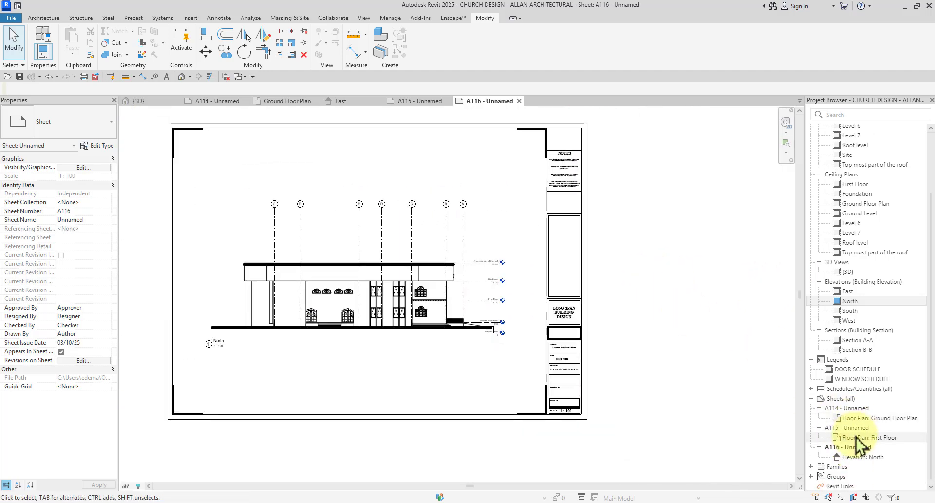
Add one more sheet for a building section using the A1 metric.0006 title block
{"action": "right_click", "coordinate": [840, 398]}
{"action": "left_click", "coordinate": [841, 404]}
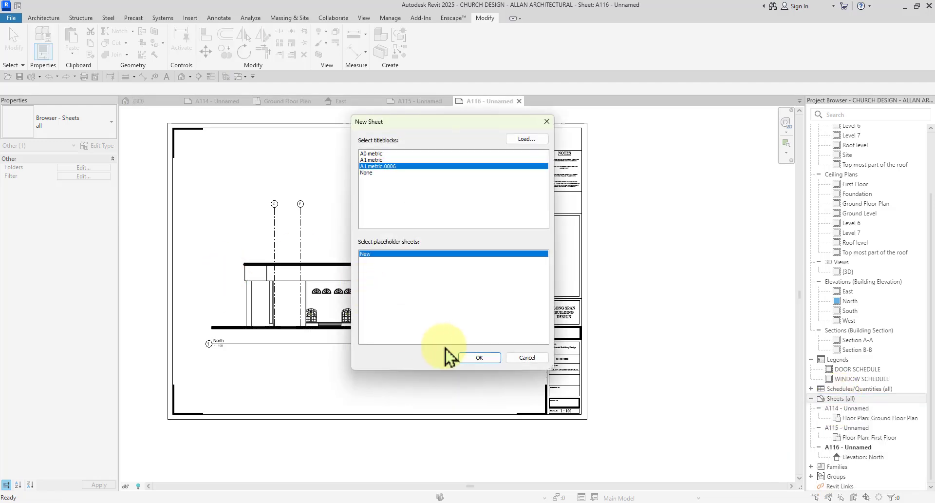
{"action": "left_click", "coordinate": [475, 357]}
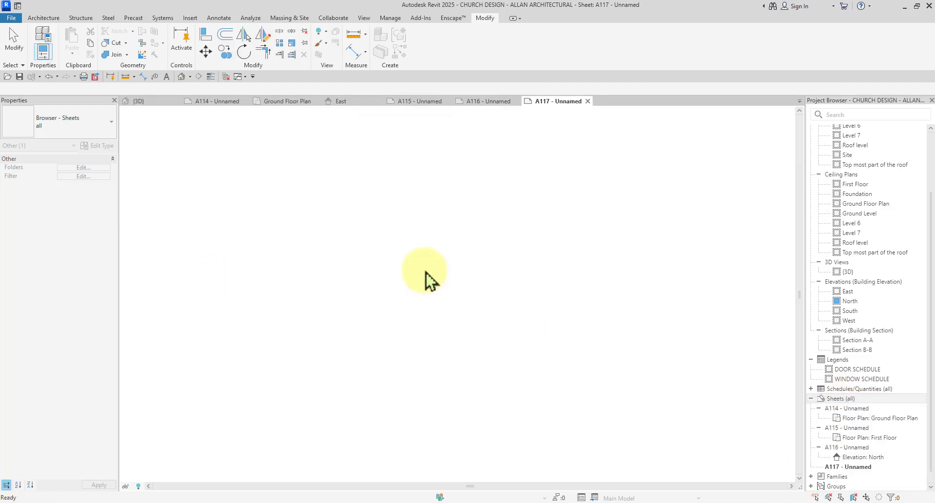
Place the Section B-B view on sheet A117, centred within the drawing area, and deselect it
{"action": "left_click", "coordinate": [857, 339]}
{"action": "mouse_move", "coordinate": [858, 350]}
{"action": "left_mouse_down"}
{"action": "mouse_move", "coordinate": [868, 355]}
{"action": "mouse_move", "coordinate": [857, 367]}
{"action": "mouse_move", "coordinate": [441, 292]}
{"action": "left_mouse_up"}
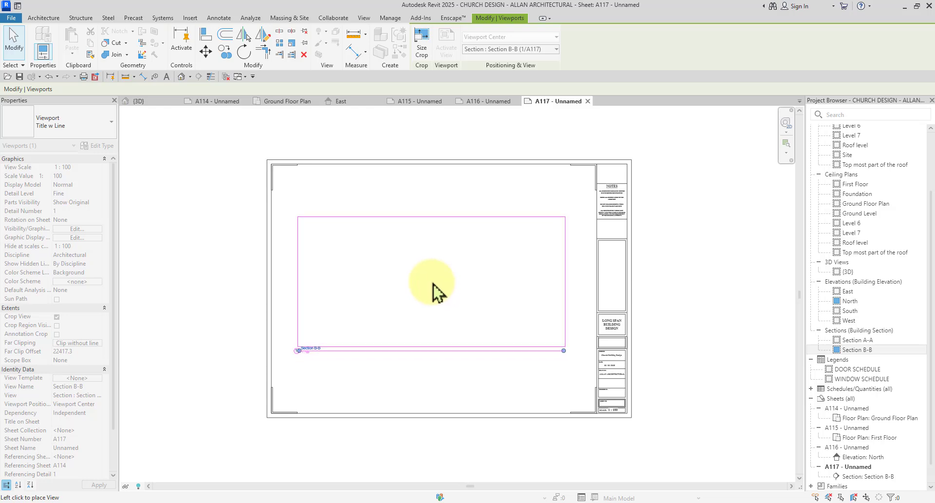
{"action": "left_click", "coordinate": [433, 284]}
{"action": "scroll", "coordinate": [431, 285], "scroll_direction": "up", "scroll_amount": 2}
{"action": "left_click", "coordinate": [438, 452]}
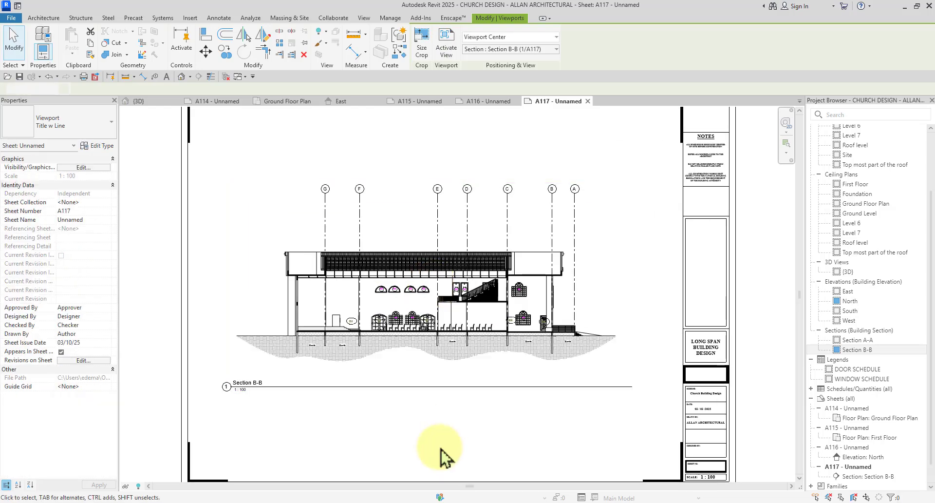
{"action": "scroll", "coordinate": [483, 412], "scroll_direction": "down", "scroll_amount": 2}
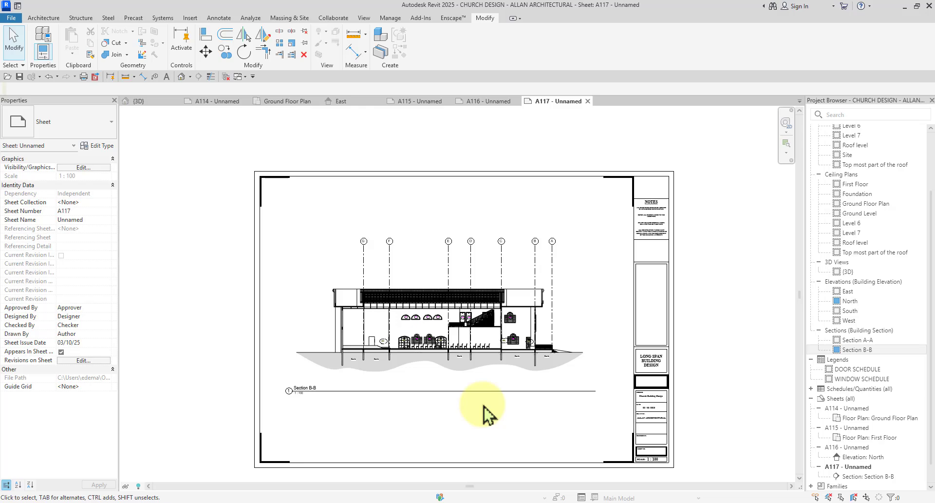
{"action": "scroll", "coordinate": [576, 386], "scroll_direction": "down", "scroll_amount": 2}
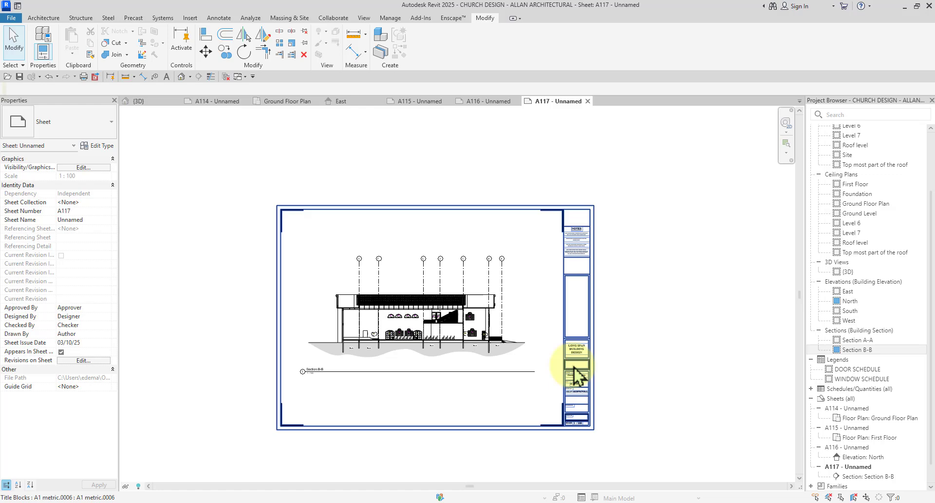
{"action": "scroll", "coordinate": [477, 236], "scroll_direction": "up", "scroll_amount": 3}
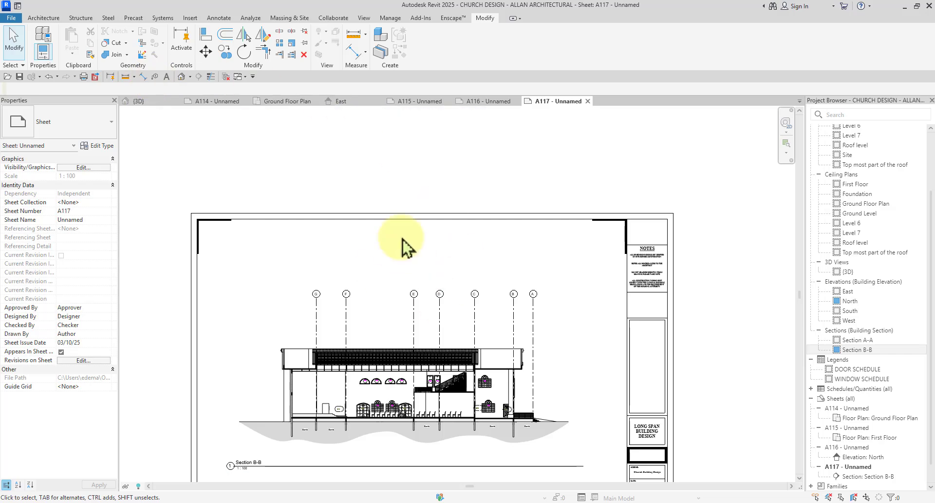
{"action": "scroll", "coordinate": [422, 233], "scroll_direction": "down", "scroll_amount": 3}
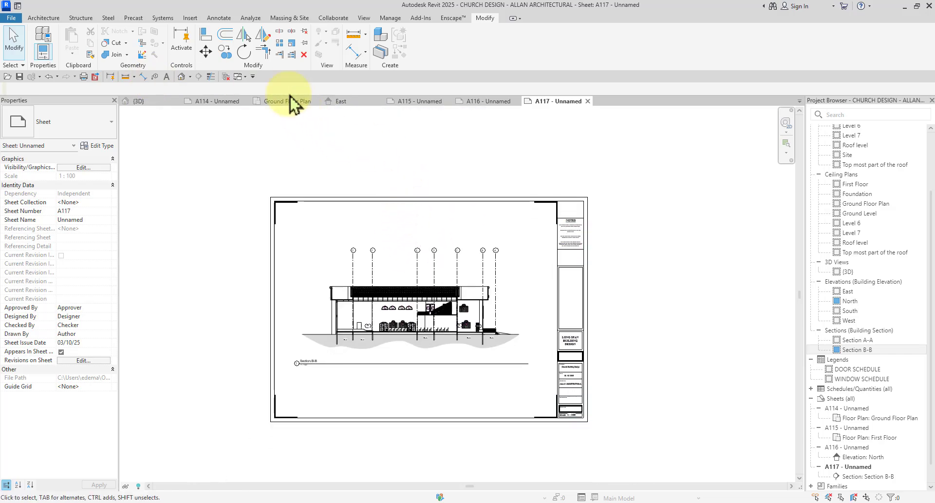
Start printing sheet A117 with CutePDF Writer as the printer and open the printer's layout properties
{"action": "left_click", "coordinate": [83, 76]}
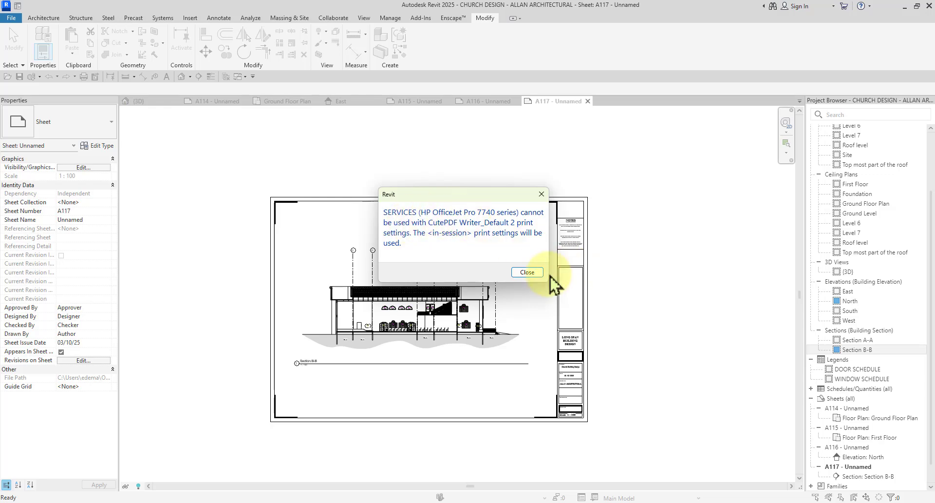
{"action": "left_click", "coordinate": [526, 273]}
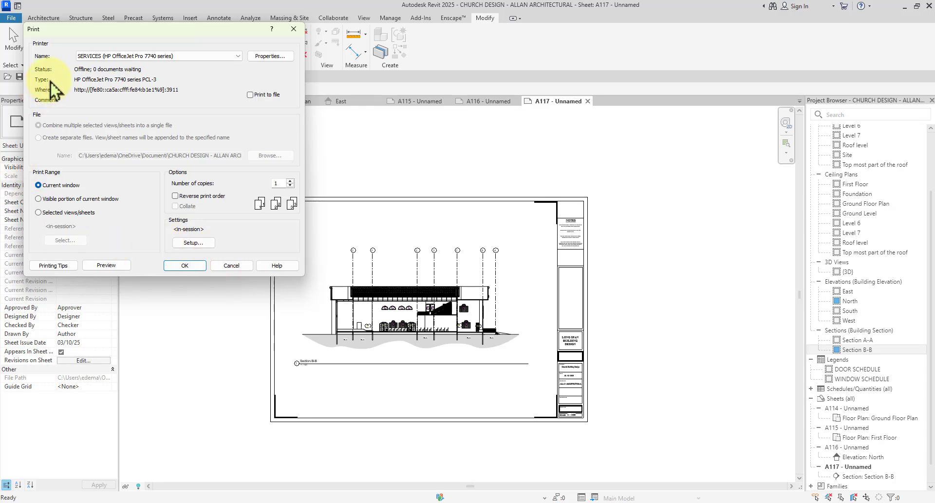
{"action": "left_click_drag", "start_coordinate": [156, 32], "coordinate": [439, 122]}
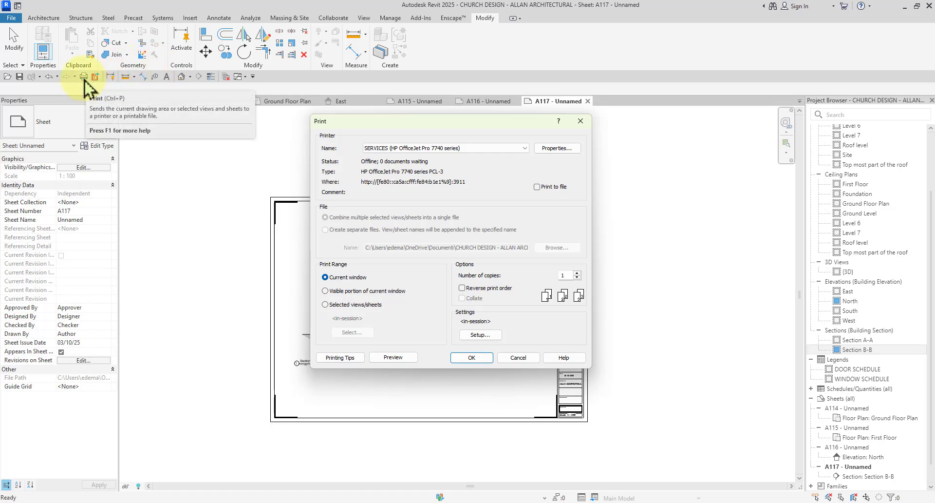
{"action": "left_click", "coordinate": [448, 149]}
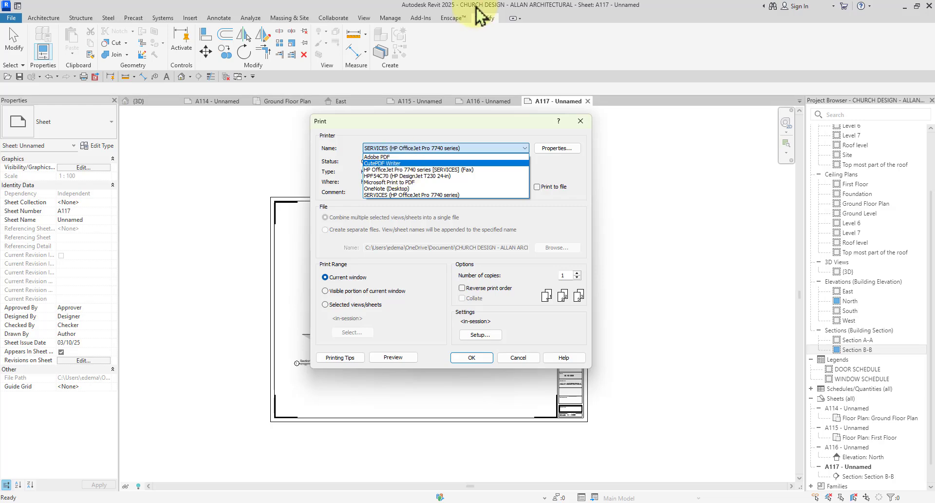
{"action": "left_click", "coordinate": [381, 164]}
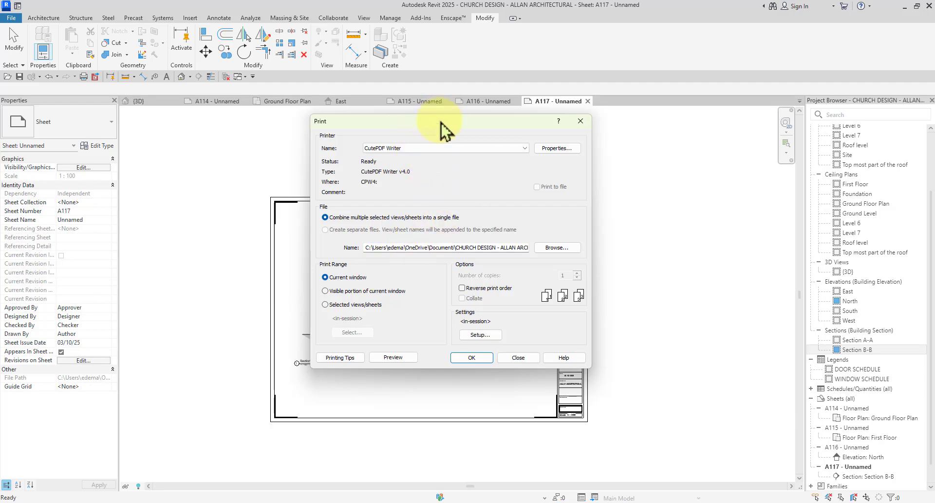
{"action": "left_click_drag", "start_coordinate": [442, 122], "coordinate": [446, 123]}
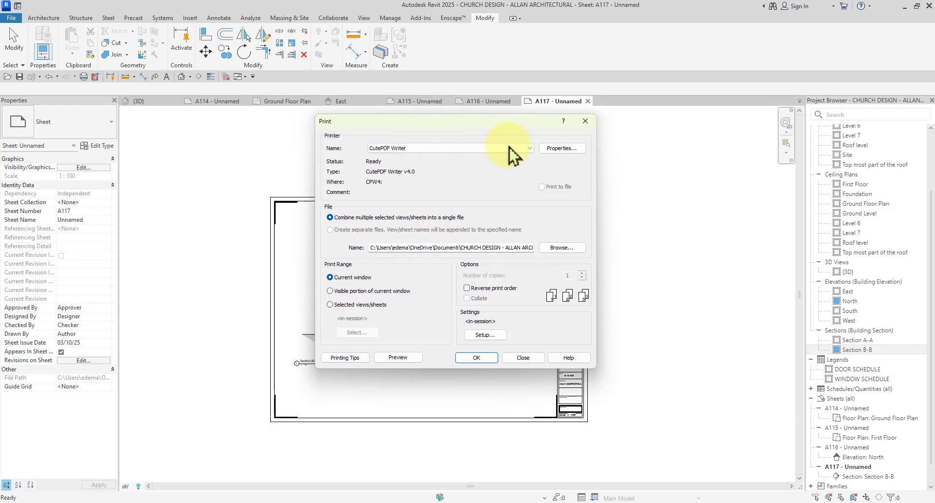
{"action": "left_click", "coordinate": [561, 149]}
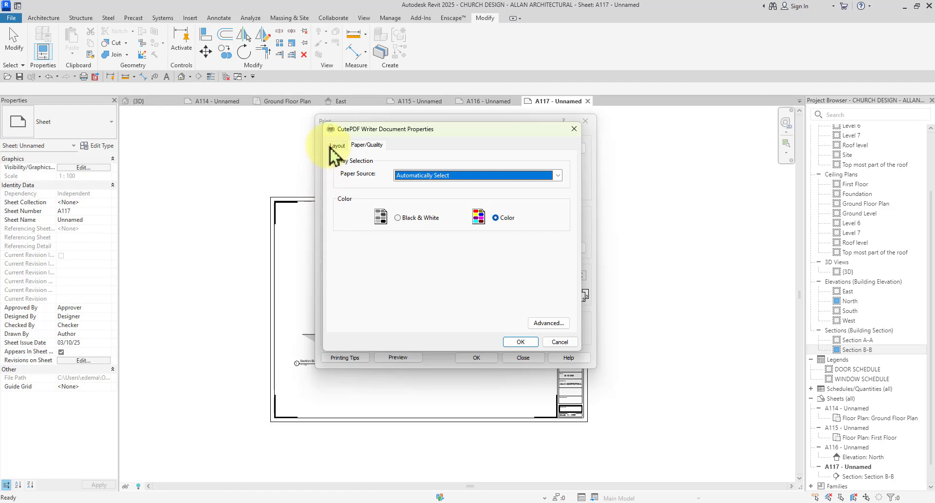
{"action": "left_click", "coordinate": [333, 146]}
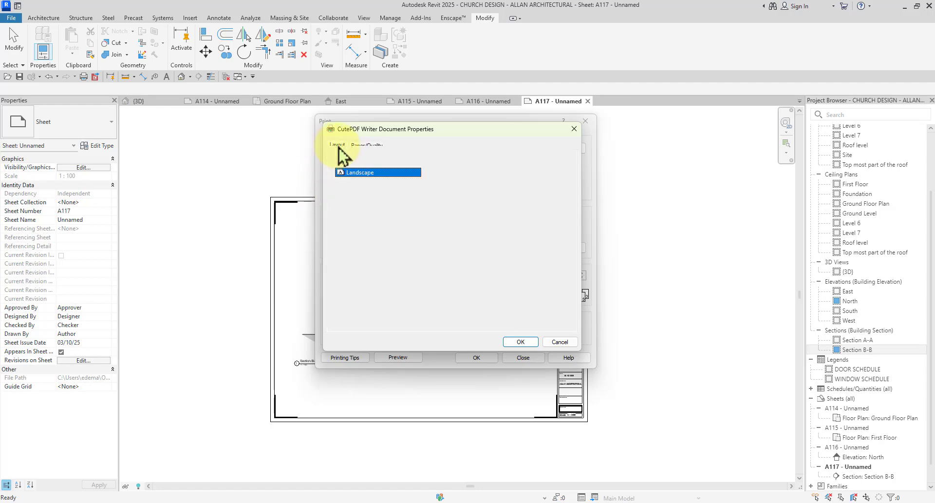
Try the portrait page orientation for the PDF printer and return it to landscape
{"action": "left_click", "coordinate": [390, 174]}
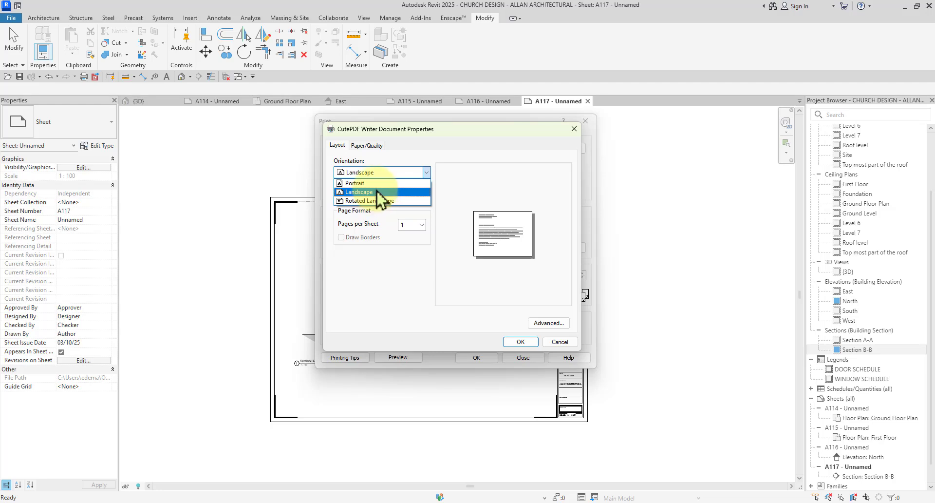
{"action": "key", "text": "Up"}
{"action": "key", "text": "Return"}
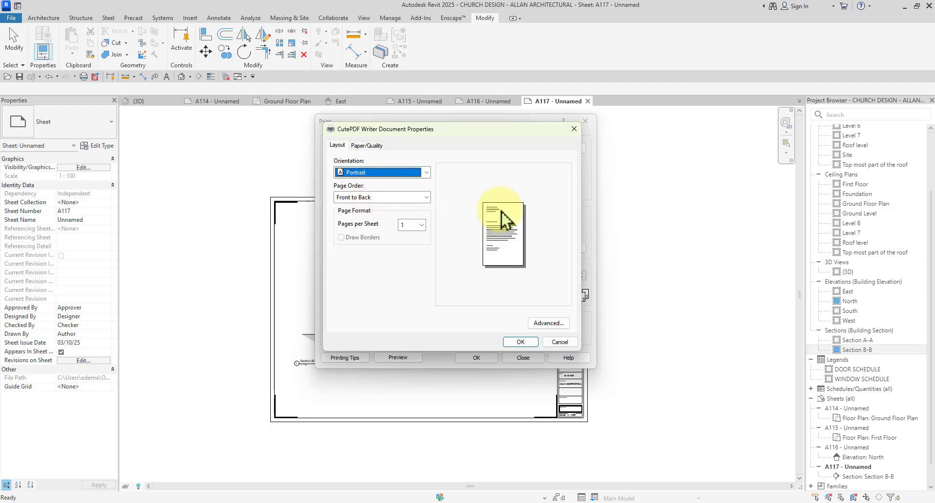
{"action": "left_click", "coordinate": [426, 172]}
{"action": "left_click", "coordinate": [384, 193]}
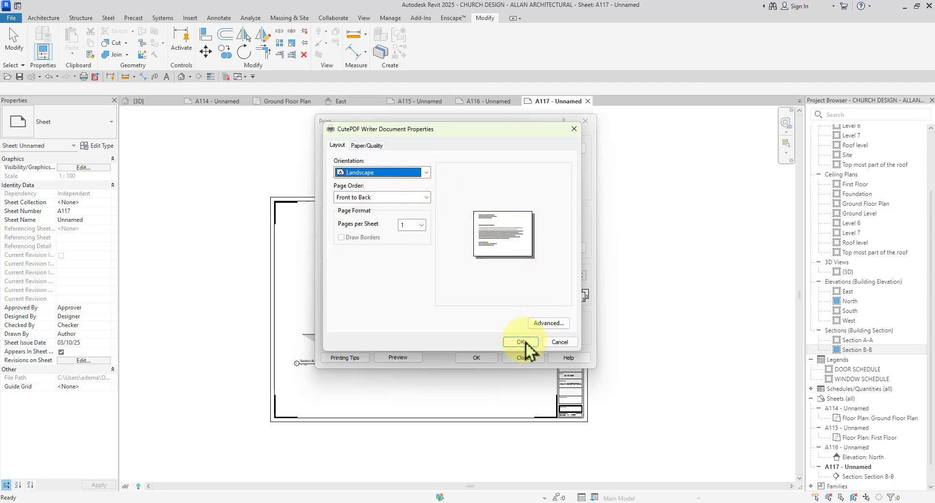
Set the CutePDF Writer paper size to ISO A1 in its advanced options
{"action": "left_click", "coordinate": [555, 323]}
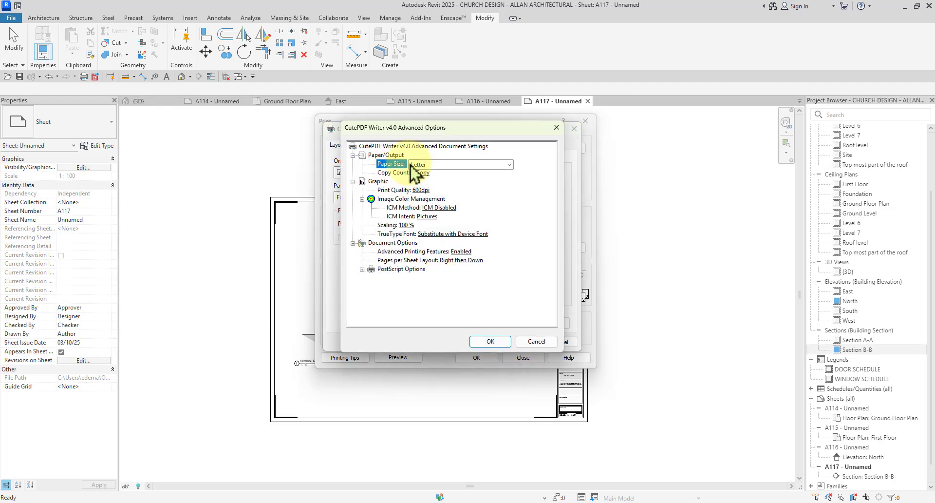
{"action": "left_click", "coordinate": [444, 166]}
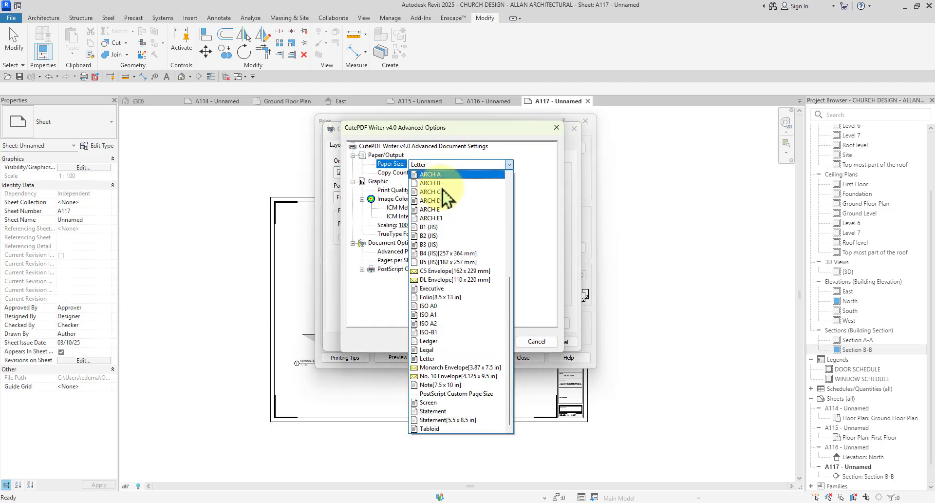
{"action": "scroll", "coordinate": [453, 350], "scroll_direction": "up", "scroll_amount": 10}
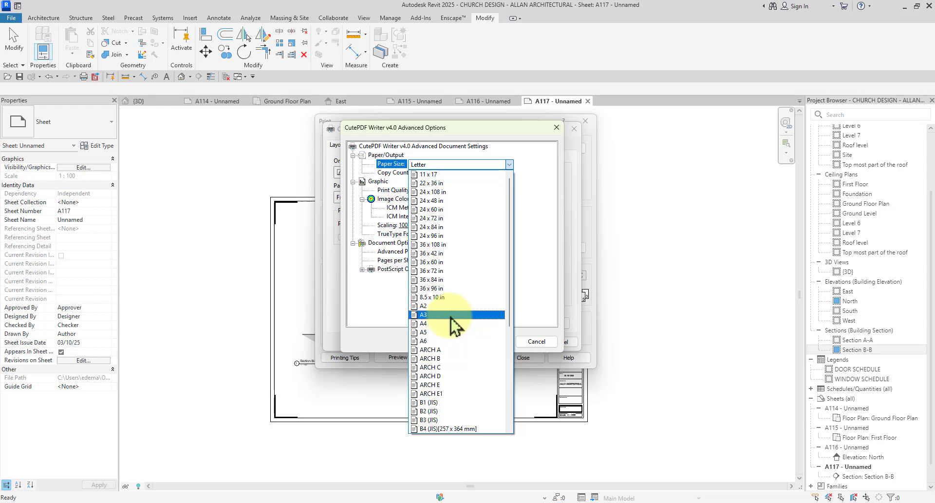
{"action": "scroll", "coordinate": [448, 341], "scroll_direction": "down", "scroll_amount": 1}
{"action": "scroll", "coordinate": [445, 331], "scroll_direction": "down", "scroll_amount": 6}
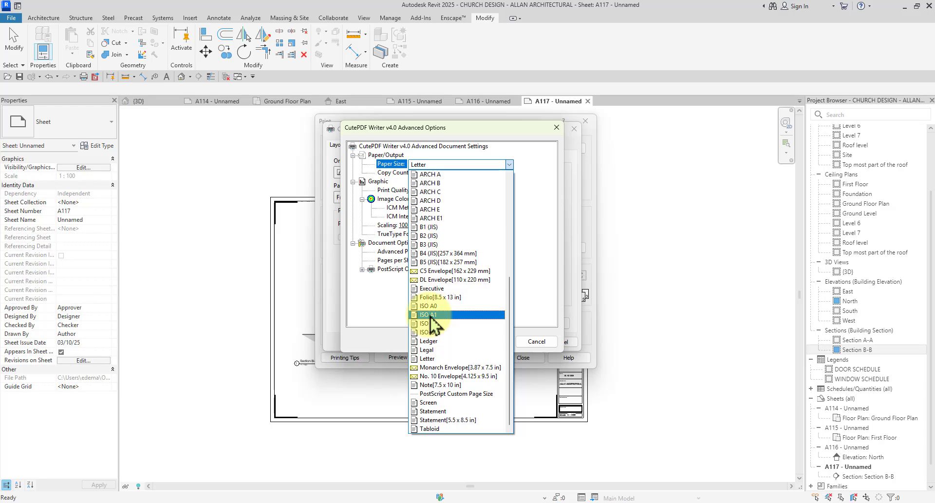
{"action": "left_click", "coordinate": [430, 315]}
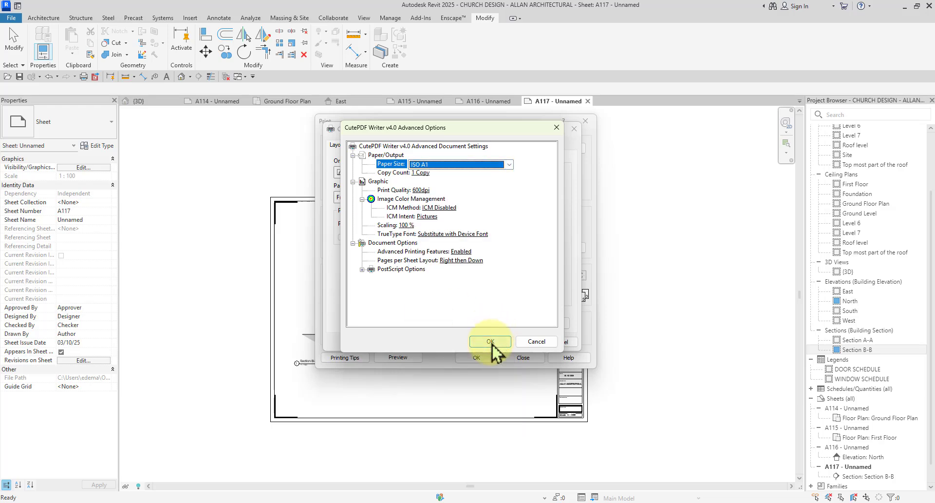
{"action": "left_click", "coordinate": [491, 342]}
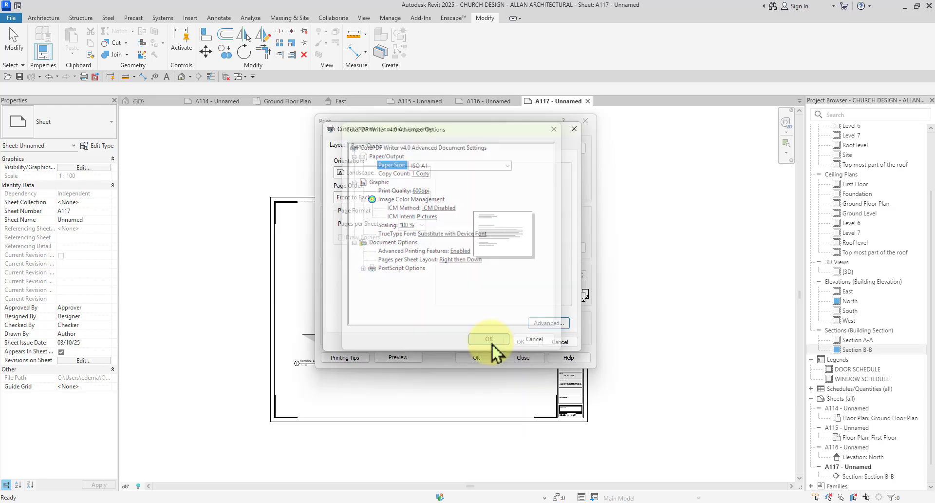
Set up the print with a no-margin corner offset, 100% zoom and unreferenced view tags hidden, after accepting the printer properties
{"action": "left_click", "coordinate": [520, 342]}
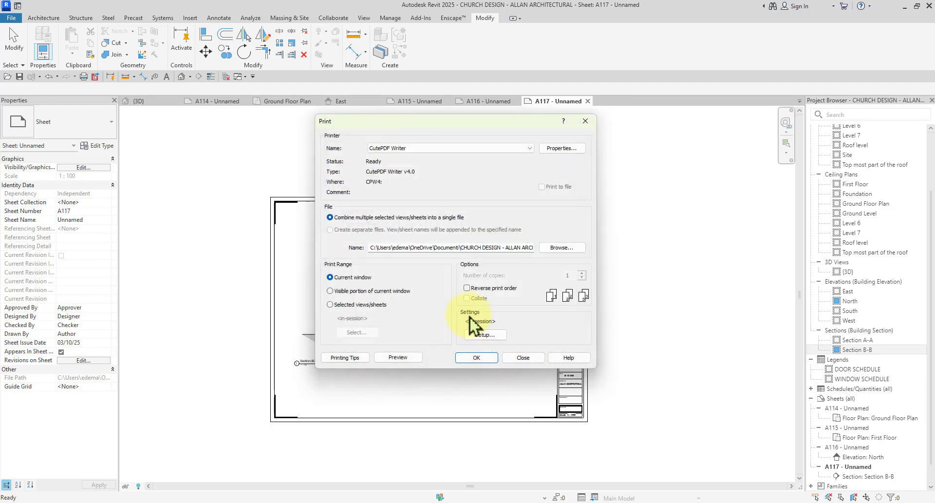
{"action": "left_click", "coordinate": [487, 335]}
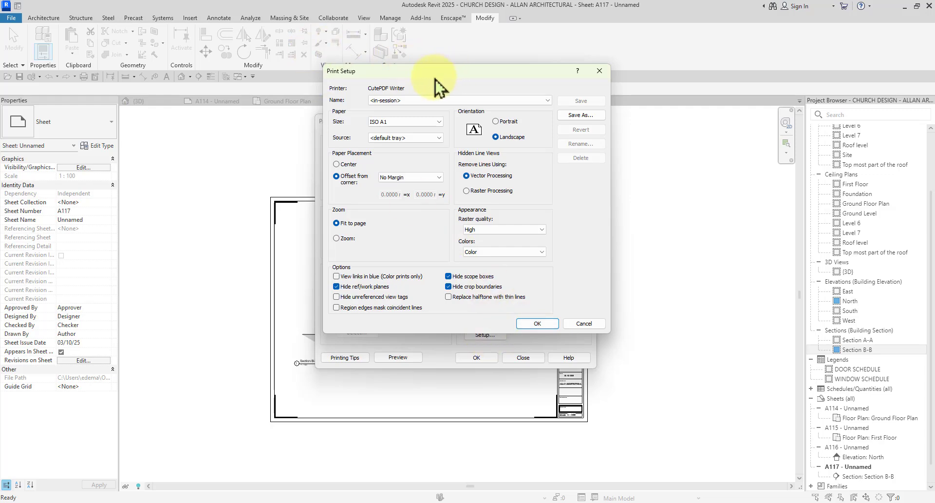
{"action": "left_click_drag", "start_coordinate": [438, 78], "coordinate": [425, 92]}
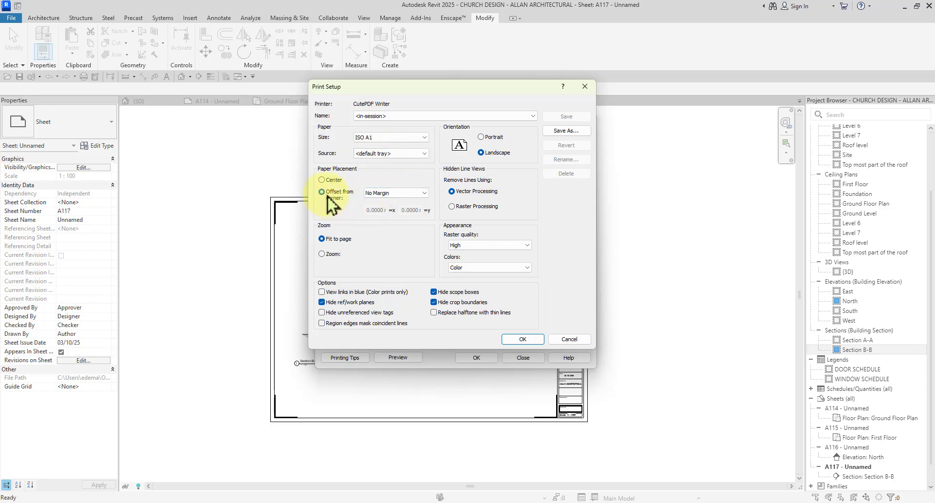
{"action": "left_click", "coordinate": [374, 193]}
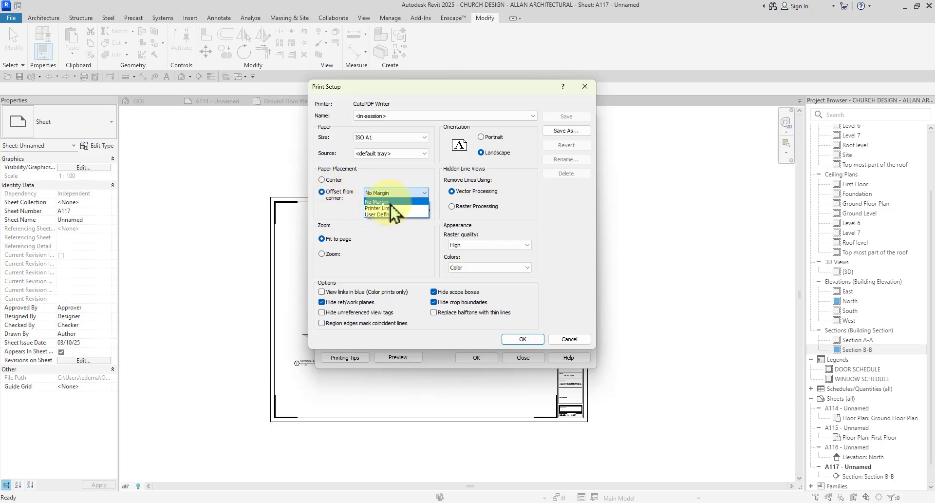
{"action": "left_click", "coordinate": [389, 202]}
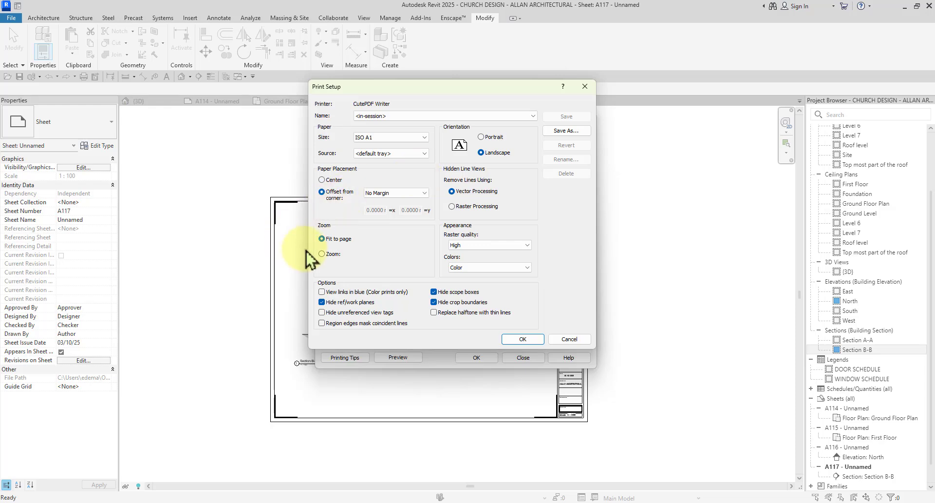
{"action": "left_click", "coordinate": [322, 253]}
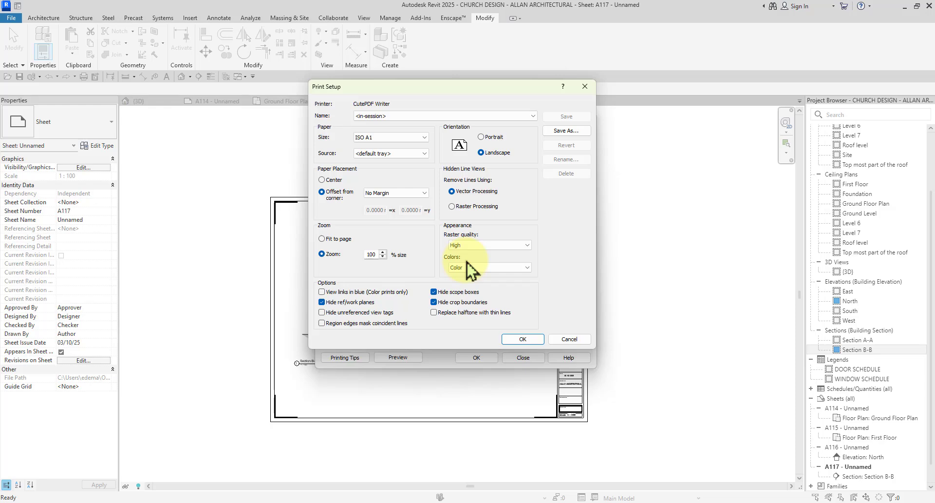
{"action": "left_click", "coordinate": [321, 313]}
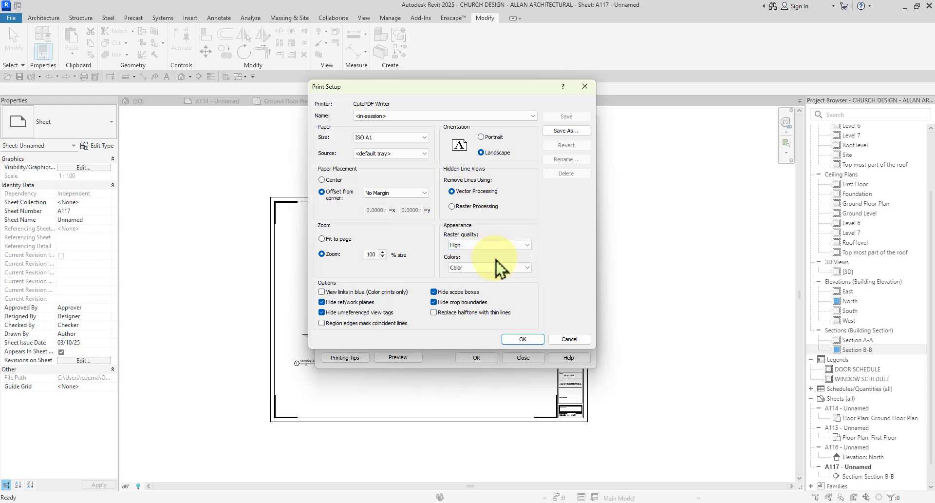
Save the print setup for future sessions under the suggested name
{"action": "left_click", "coordinate": [522, 338]}
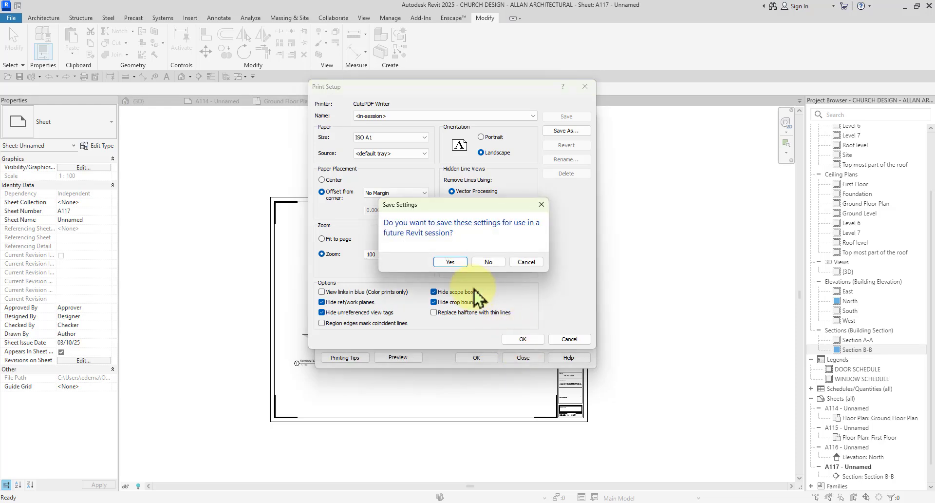
{"action": "left_click", "coordinate": [460, 261]}
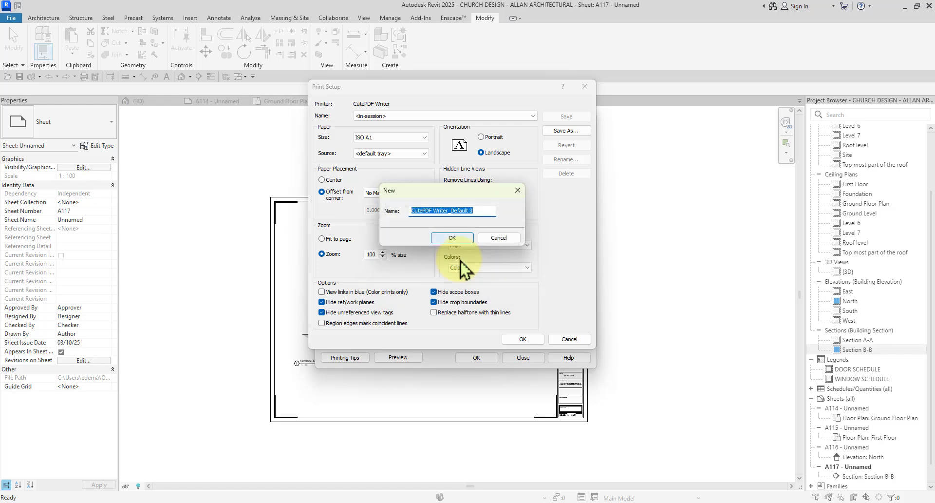
{"action": "left_click", "coordinate": [452, 238]}
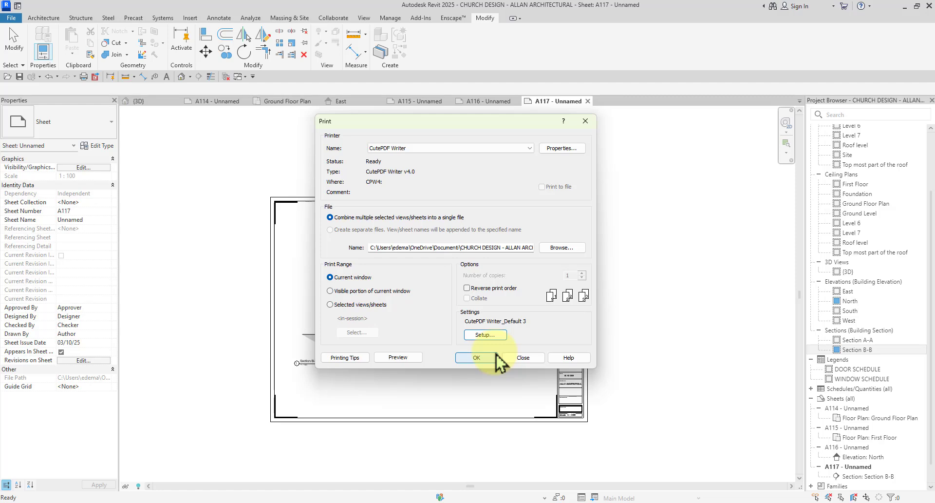
Preview the print of sheet A117 and check the saved print setup's paper size, orientation and zoom
{"action": "left_click", "coordinate": [410, 360]}
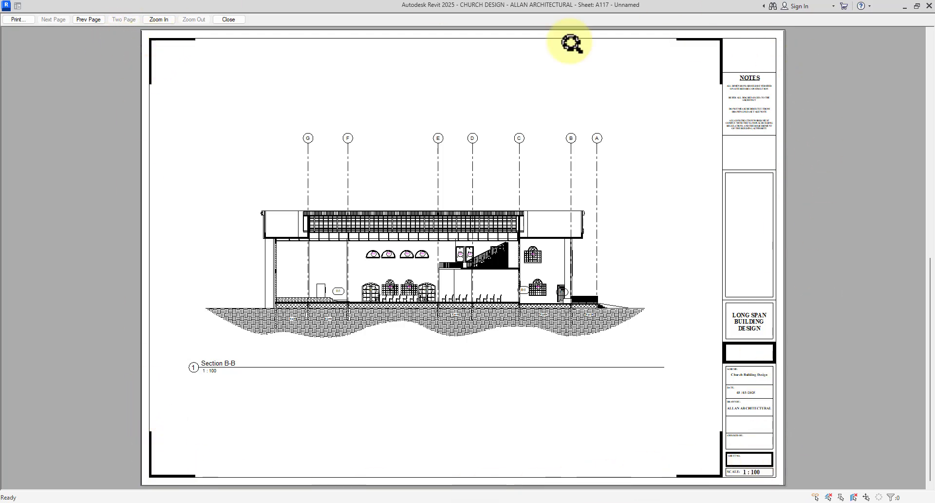
{"action": "left_click", "coordinate": [225, 19]}
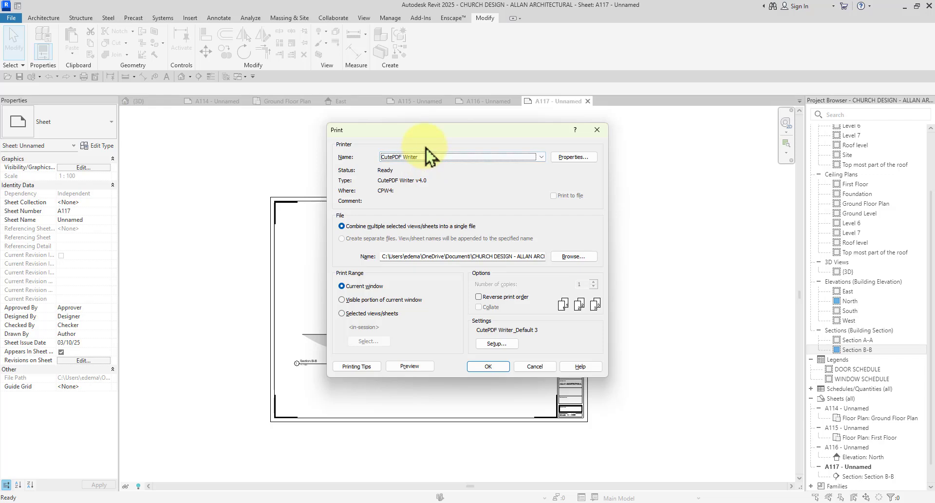
{"action": "left_click", "coordinate": [496, 343]}
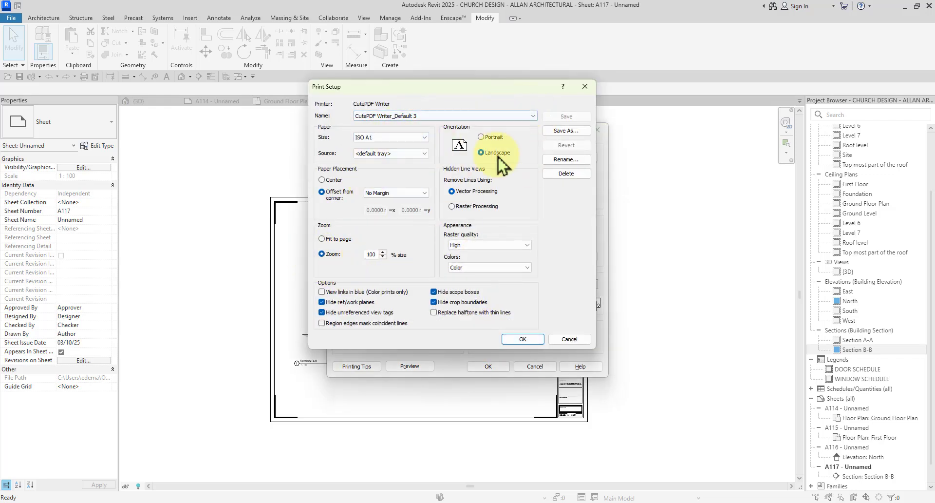
{"action": "left_click", "coordinate": [532, 336]}
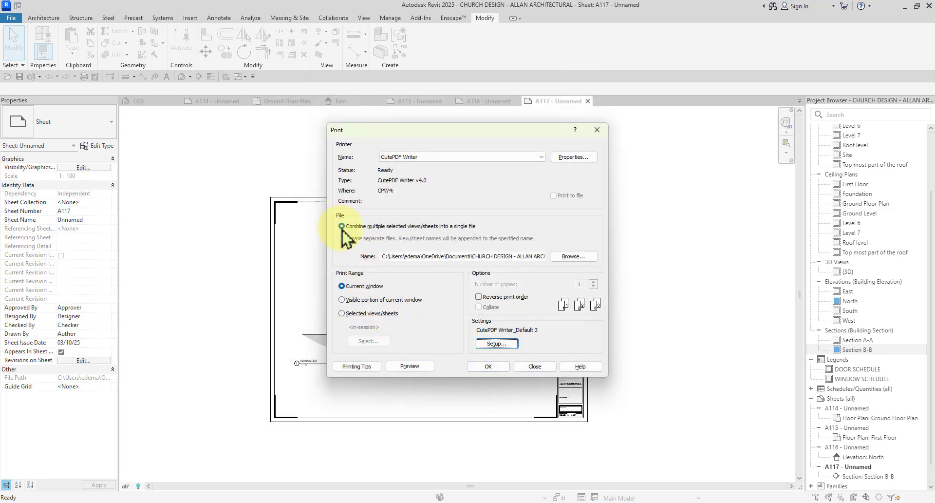
Print sheet A117 to a PDF saved on the Desktop as SECTION BB
{"action": "left_click", "coordinate": [497, 367]}
{"action": "left_click", "coordinate": [393, 248]}
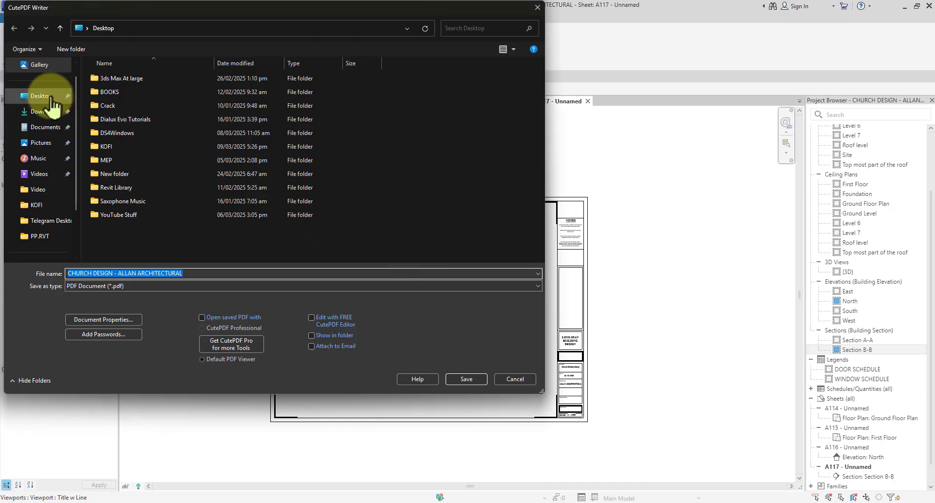
{"action": "left_click", "coordinate": [49, 97]}
{"action": "left_click", "coordinate": [218, 273]}
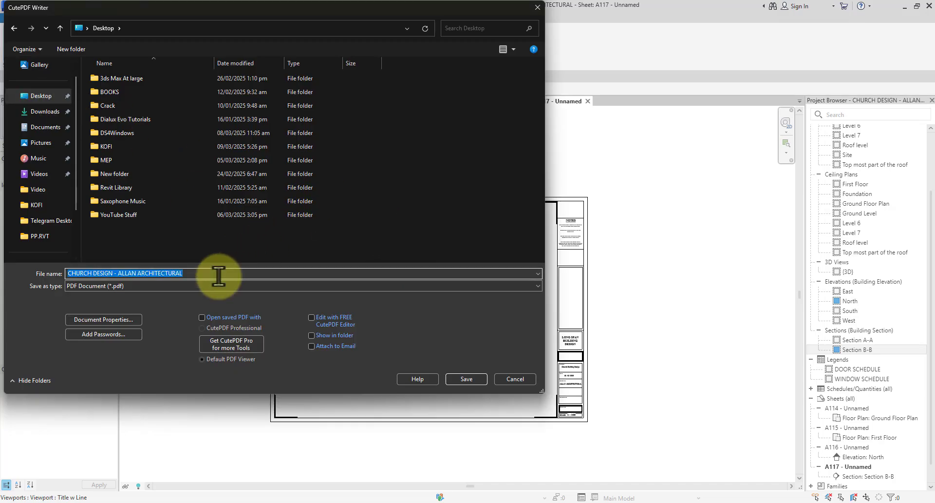
{"action": "type", "text": "SECTION BB"}
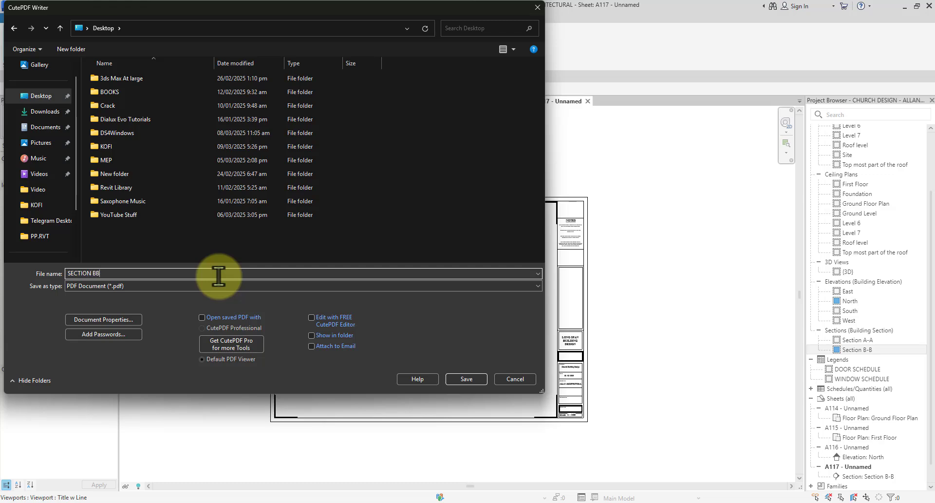
{"action": "left_click", "coordinate": [467, 379]}
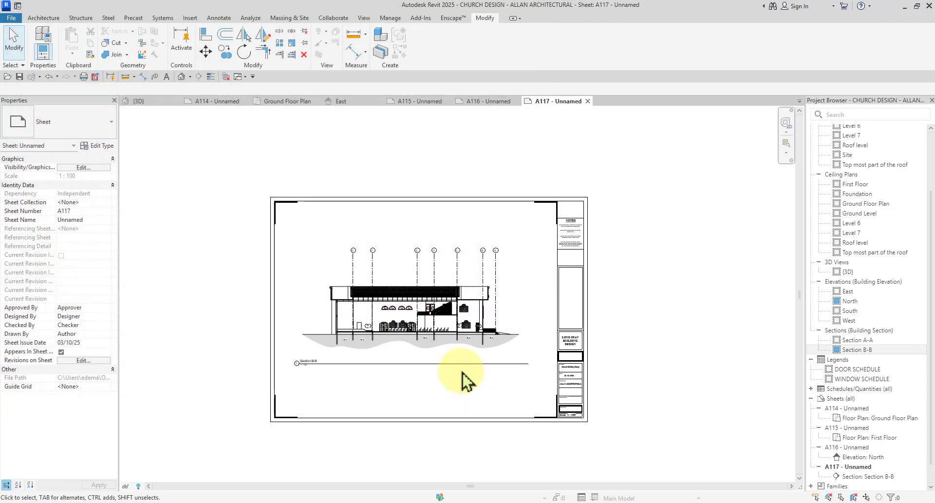
Open the SECTION BB PDF from the desktop, inspect the drawing's detail and title block, and close it
{"action": "left_click", "coordinate": [904, 7]}
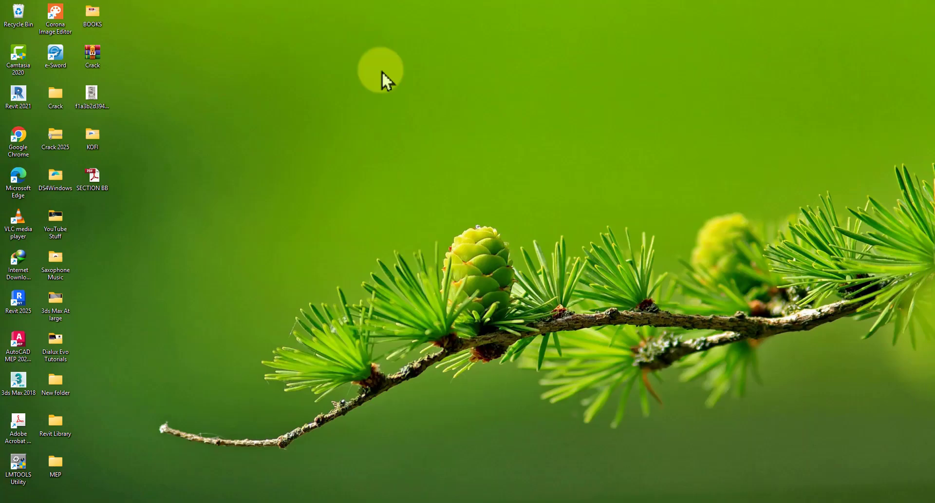
{"action": "double_click", "coordinate": [92, 178]}
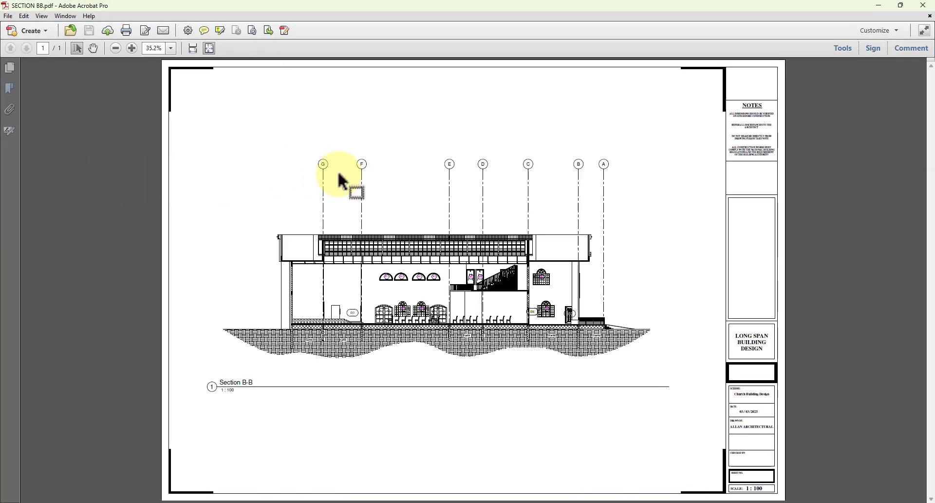
{"action": "scroll", "coordinate": [367, 322], "scroll_direction": "up", "scroll_amount": 5, "text": "ctrl"}
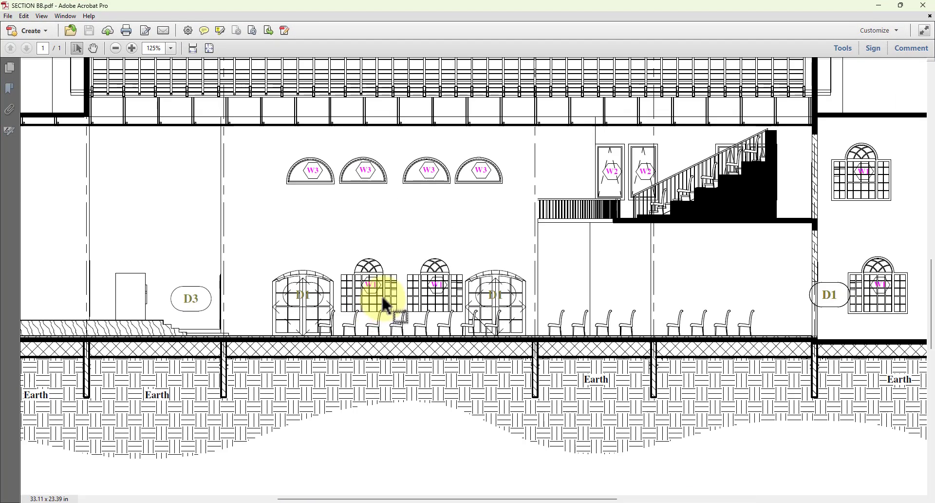
{"action": "scroll", "coordinate": [386, 306], "scroll_direction": "down", "scroll_amount": 3, "text": "ctrl"}
{"action": "scroll", "coordinate": [596, 249], "scroll_direction": "up", "scroll_amount": 1, "text": "ctrl"}
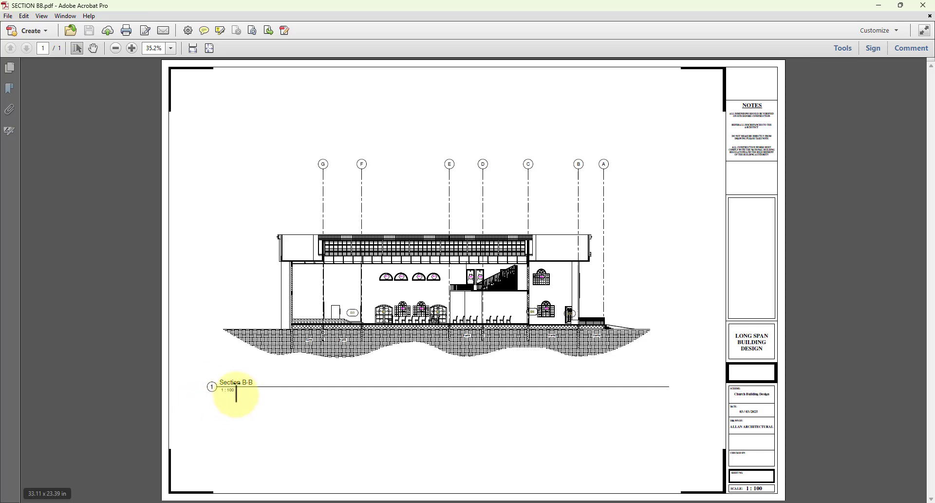
{"action": "left_click", "coordinate": [923, 5]}
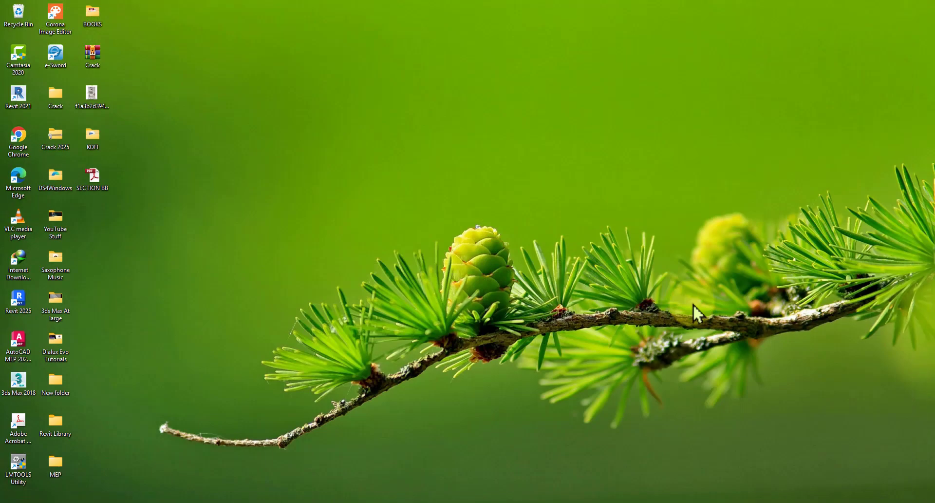
Switch back to Revit and start a new print with CutePDF Writer kept as the printer
{"action": "left_click", "coordinate": [547, 494]}
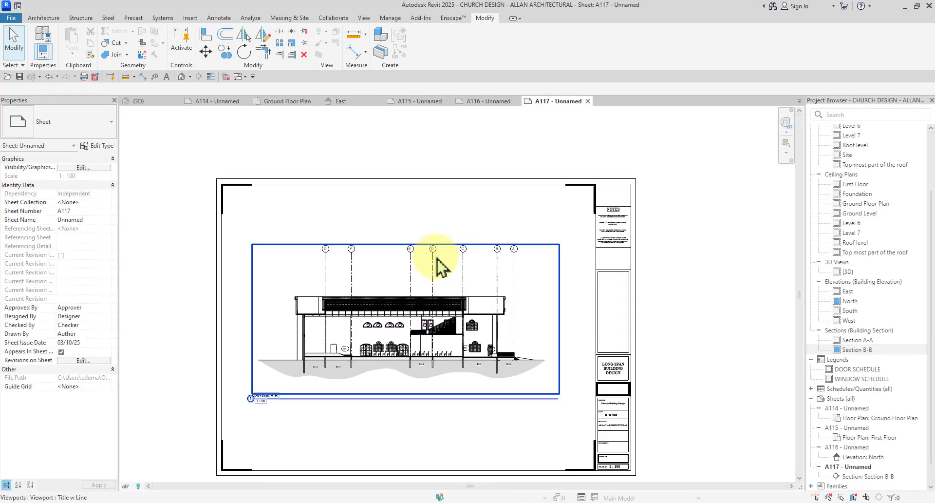
{"action": "scroll", "coordinate": [441, 267], "scroll_direction": "down", "scroll_amount": 2}
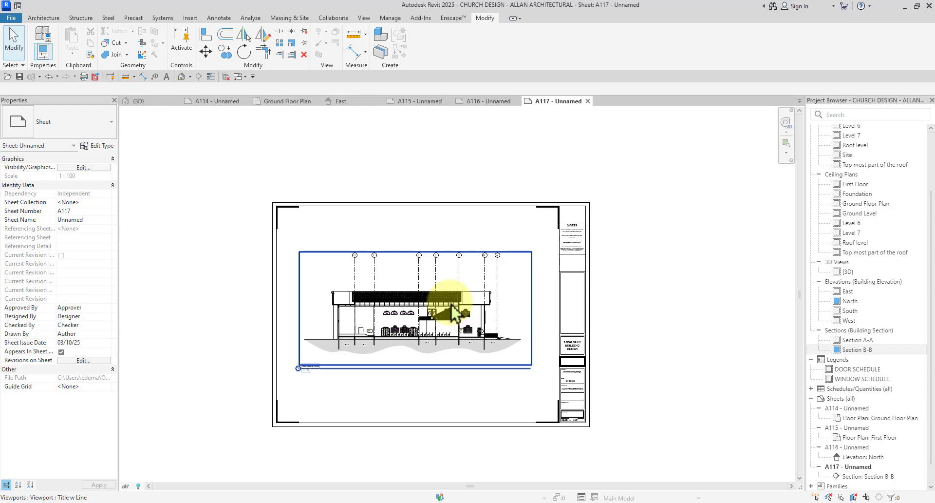
{"action": "left_click", "coordinate": [451, 303]}
{"action": "key", "text": "ctrl+p"}
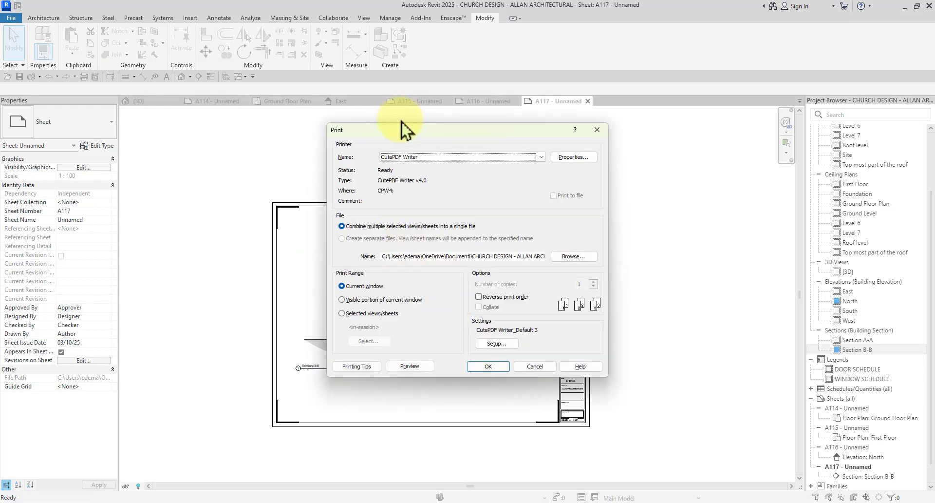
{"action": "left_click_drag", "start_coordinate": [406, 130], "coordinate": [403, 117]}
{"action": "left_click", "coordinate": [409, 141]}
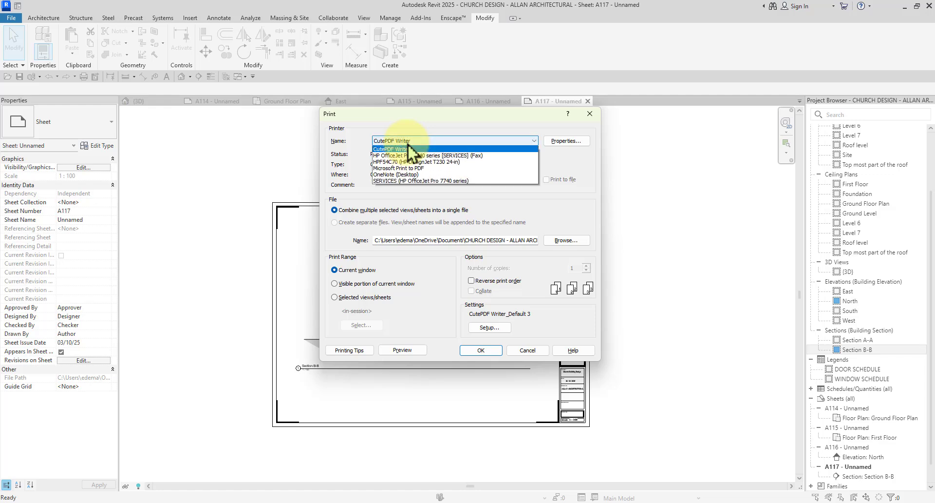
{"action": "left_click", "coordinate": [404, 156]}
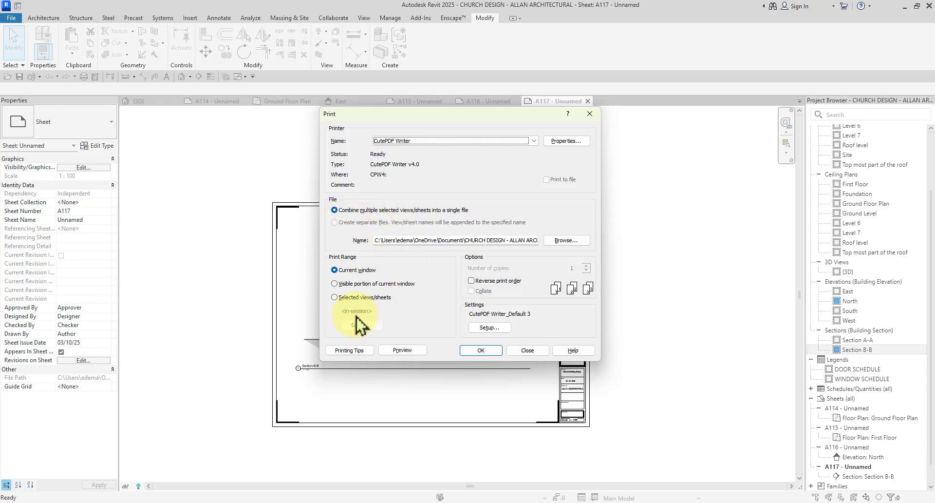
Set the print range to sheets A114, A115, A116 and A117 and choose to combine them into a single file
{"action": "left_click", "coordinate": [337, 298]}
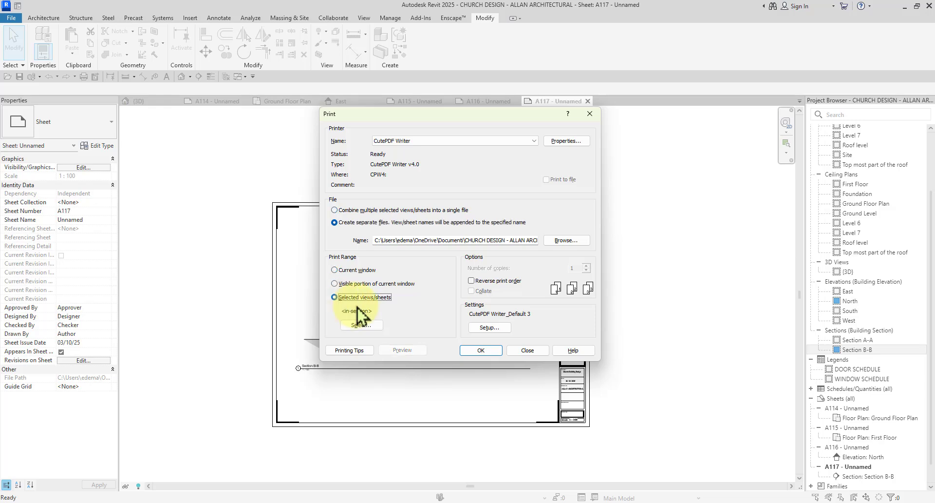
{"action": "left_click", "coordinate": [360, 326]}
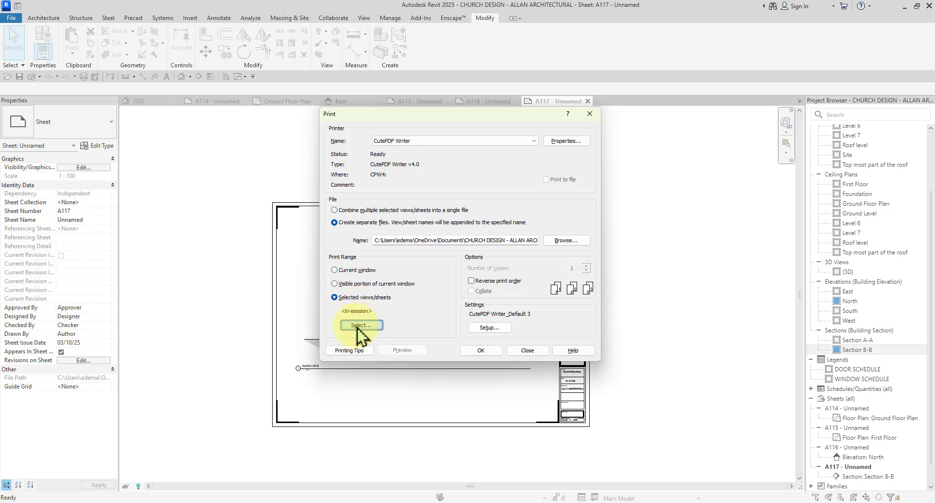
{"action": "scroll", "coordinate": [426, 211], "scroll_direction": "down", "scroll_amount": 6}
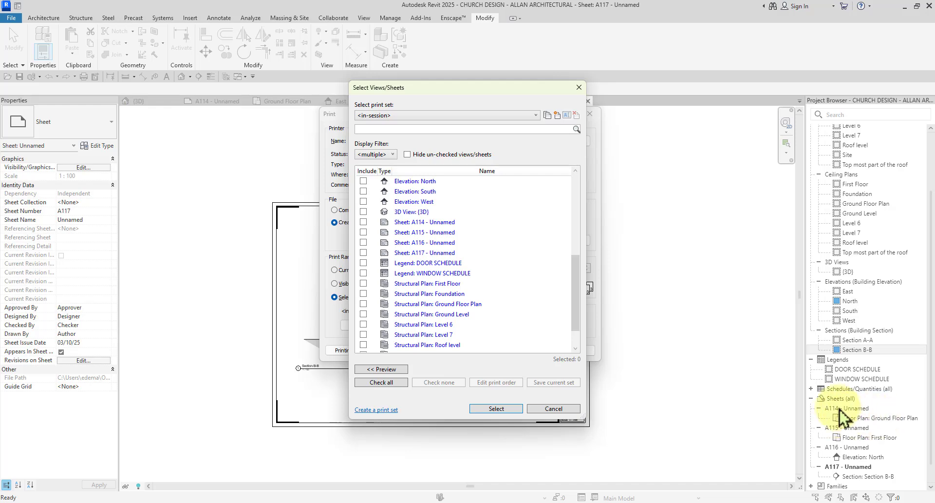
{"action": "left_click", "coordinate": [363, 222]}
{"action": "left_click", "coordinate": [364, 233]}
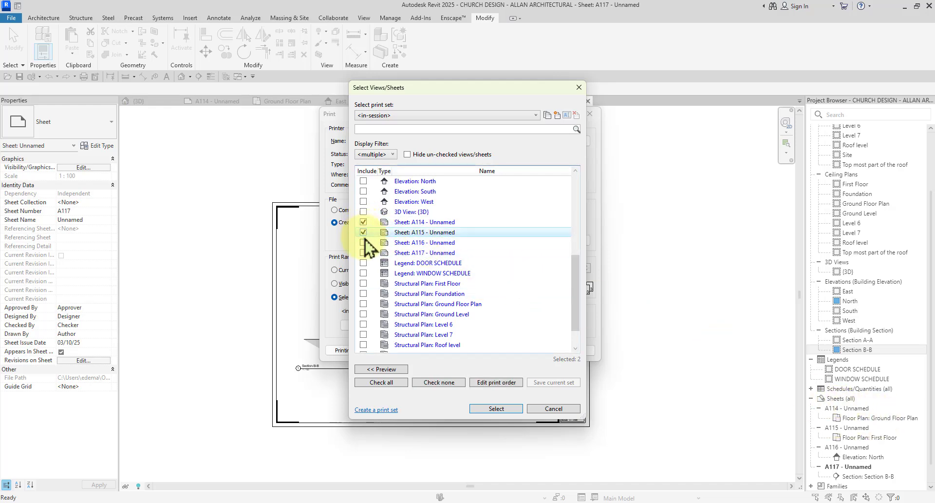
{"action": "left_click", "coordinate": [363, 242]}
{"action": "left_click", "coordinate": [363, 252]}
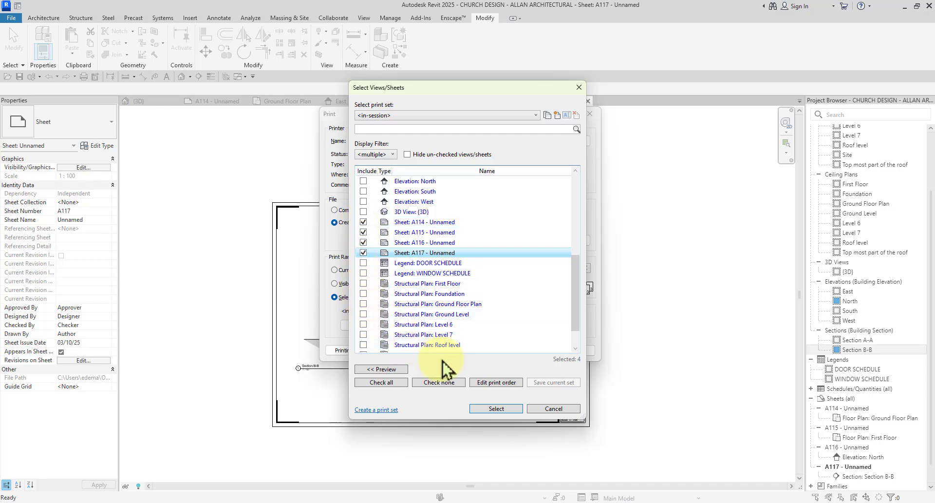
{"action": "left_click", "coordinate": [487, 410]}
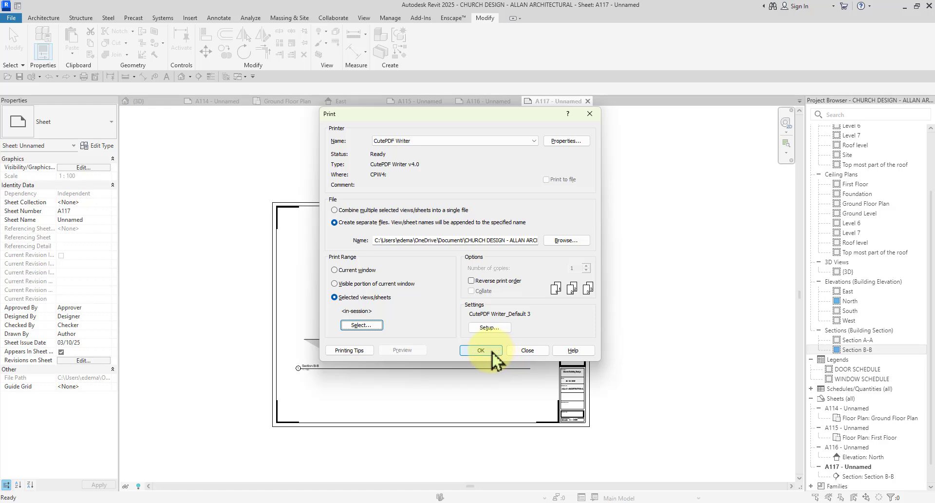
{"action": "left_click", "coordinate": [334, 209]}
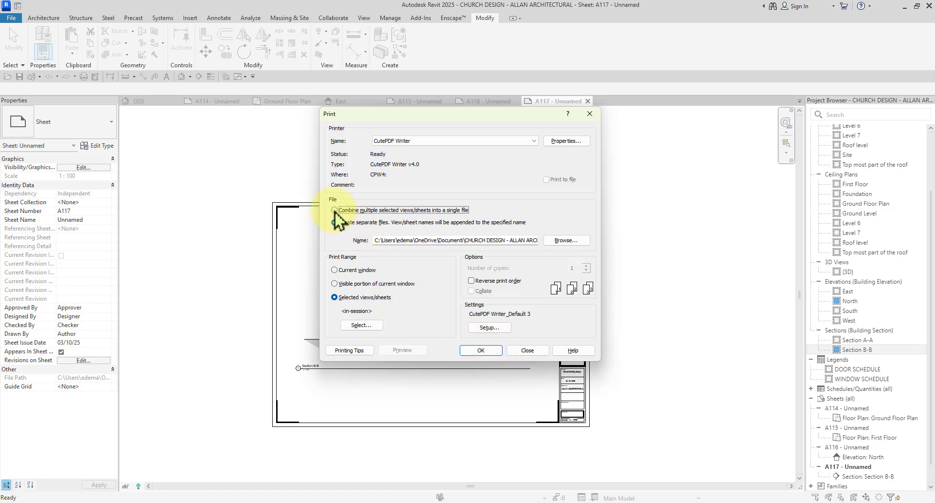
Print the combined sheets to a PDF saved on the Desktop as CHURCH DESIGN - ALLAN ARCHITECTURAL
{"action": "left_click", "coordinate": [481, 351]}
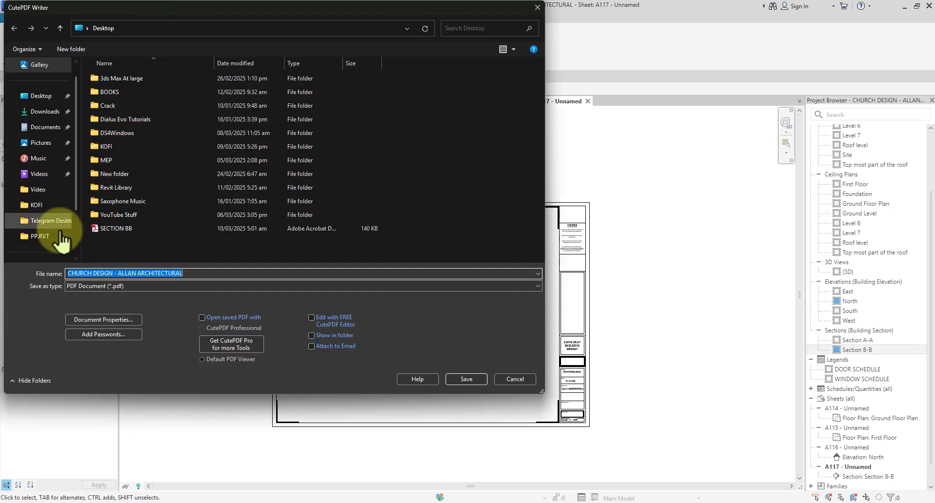
{"action": "left_click", "coordinate": [41, 99]}
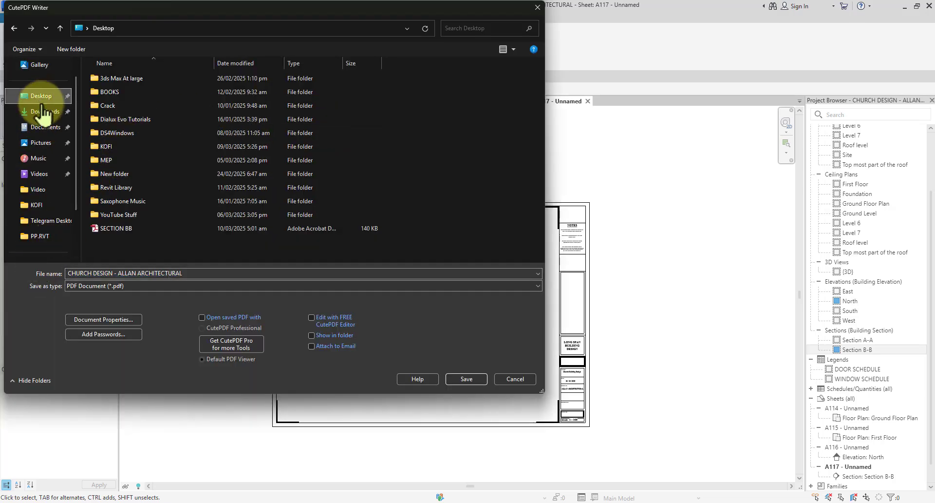
{"action": "left_click", "coordinate": [202, 274]}
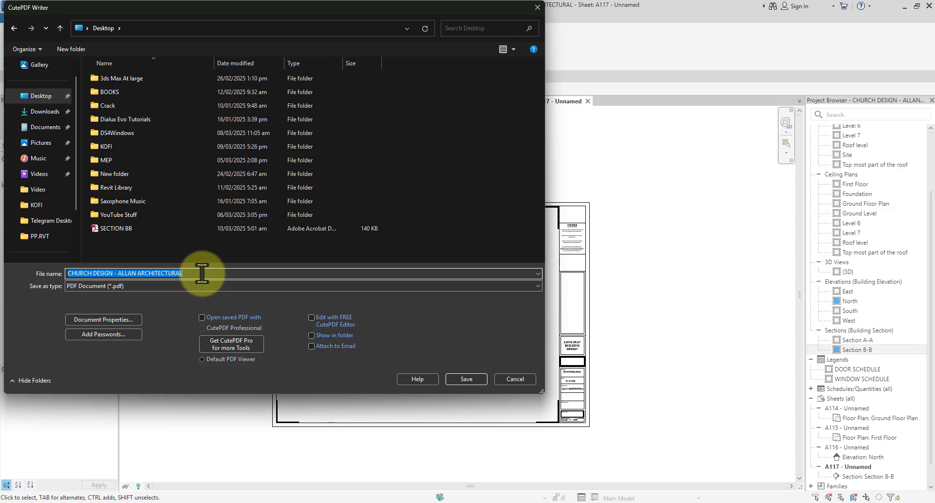
{"action": "left_click", "coordinate": [251, 273]}
{"action": "left_click", "coordinate": [465, 381]}
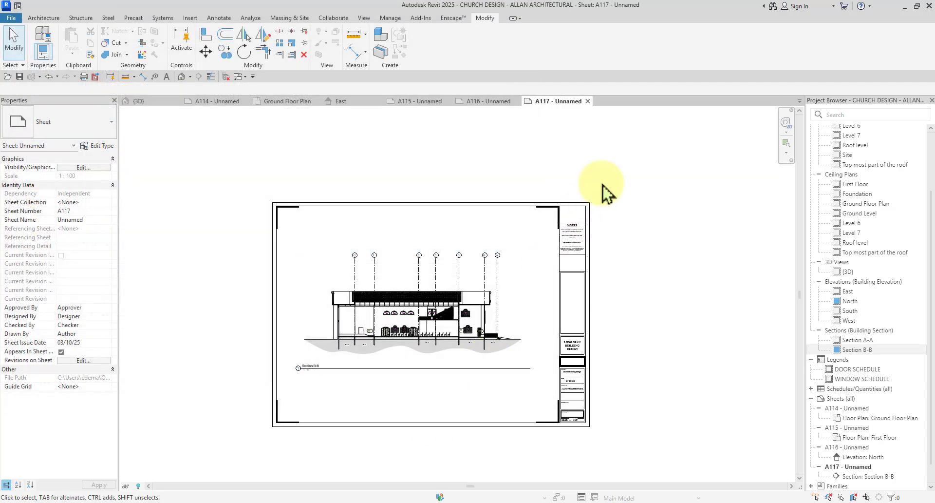
Open the CHURCH DESIGN - ALLAN ARCHITECTURAL PDF from the desktop and review its pages from the Ground Floor Plan to Section B-B
{"action": "left_click", "coordinate": [905, 7]}
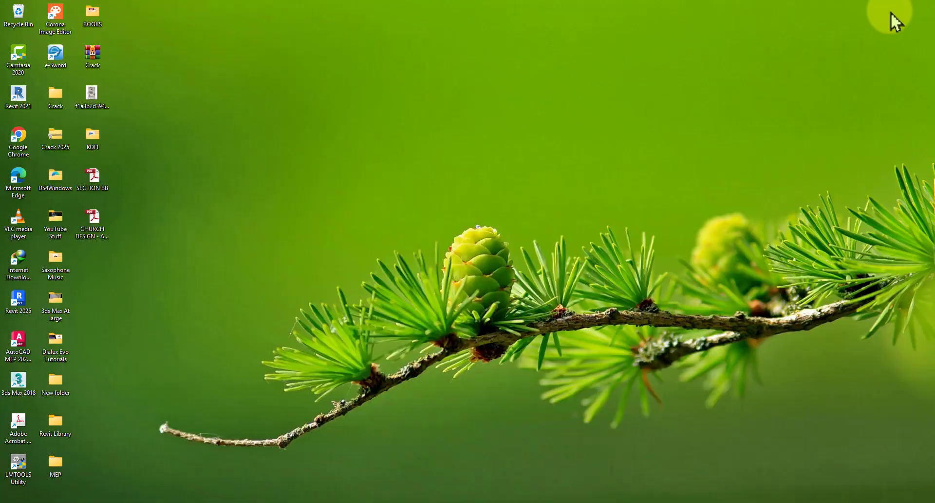
{"action": "double_click", "coordinate": [90, 238]}
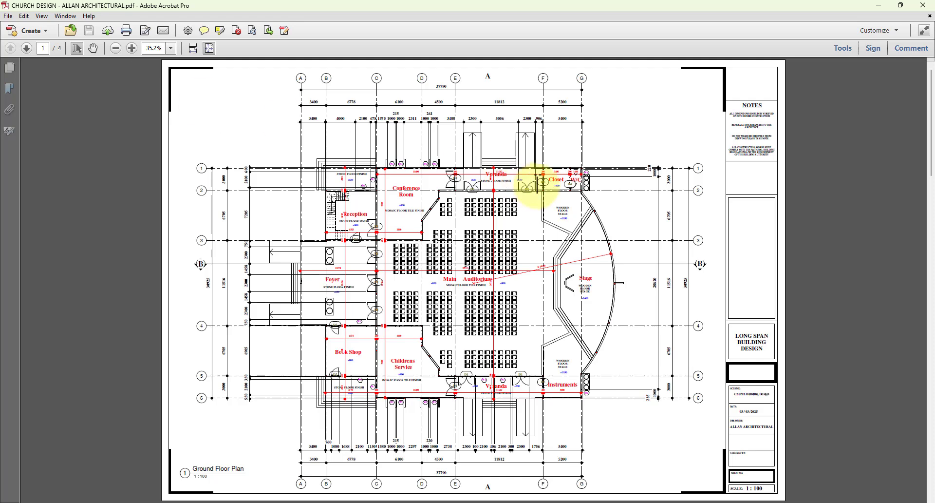
{"action": "scroll", "coordinate": [495, 151], "scroll_direction": "down", "scroll_amount": 3}
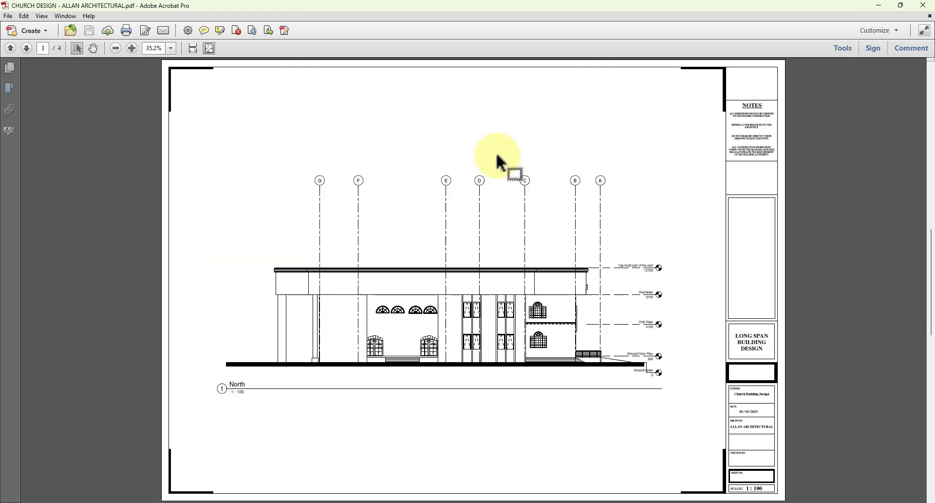
{"action": "scroll", "coordinate": [497, 154], "scroll_direction": "up", "scroll_amount": 3}
{"action": "scroll", "coordinate": [500, 161], "scroll_direction": "up", "scroll_amount": 2}
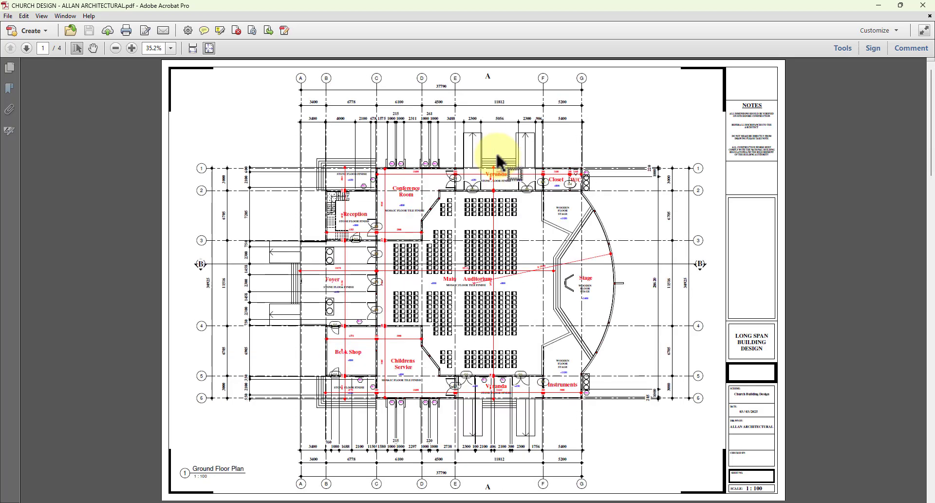
{"action": "scroll", "coordinate": [501, 161], "scroll_direction": "down", "scroll_amount": 3}
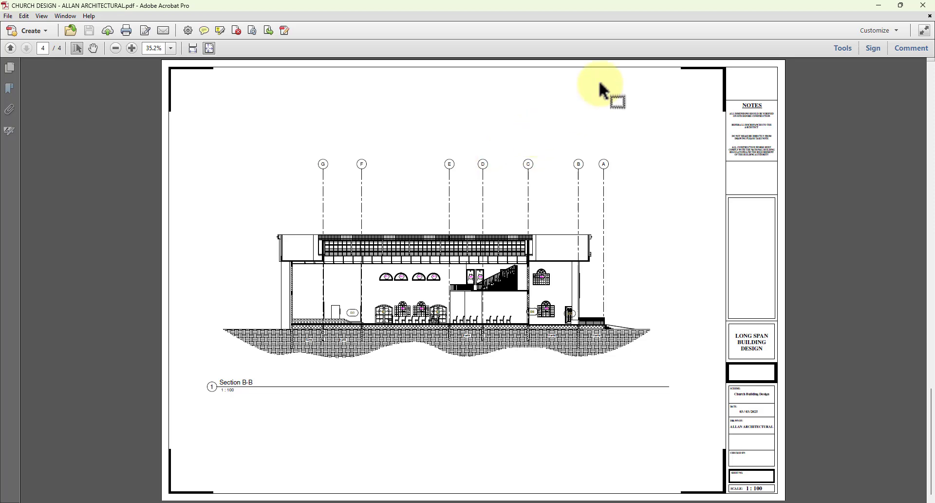
{"action": "scroll", "coordinate": [777, 194], "scroll_direction": "up", "scroll_amount": 3}
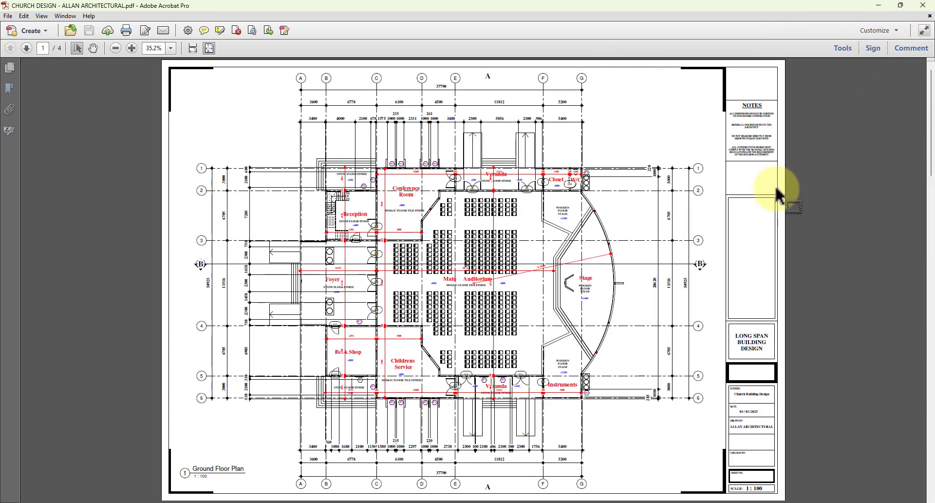